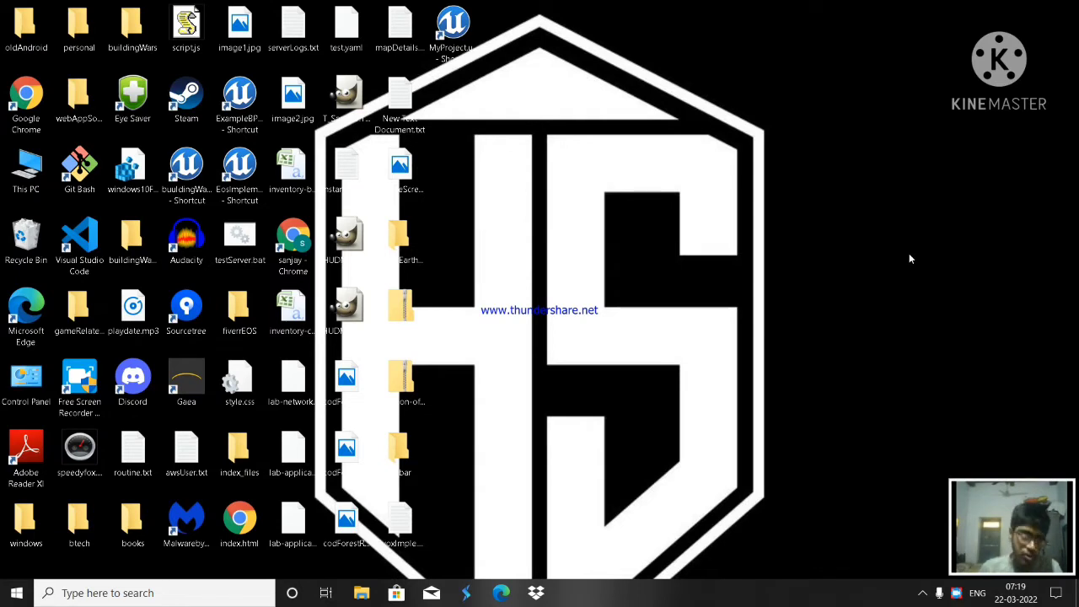
Open the Windows (C:) drive in File Explorer
click(802, 241)
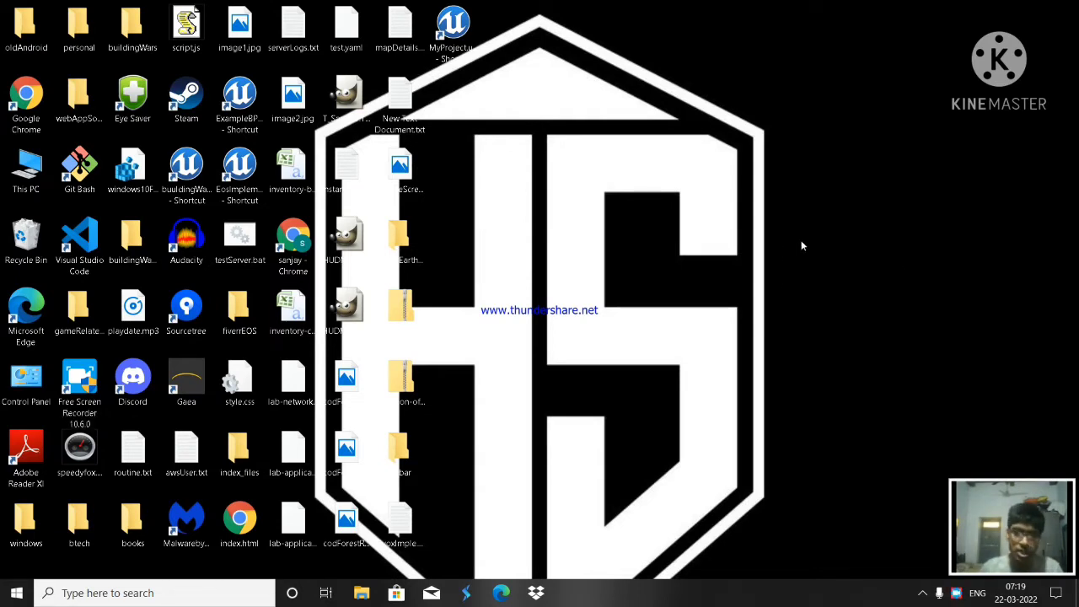
double_click(26, 179)
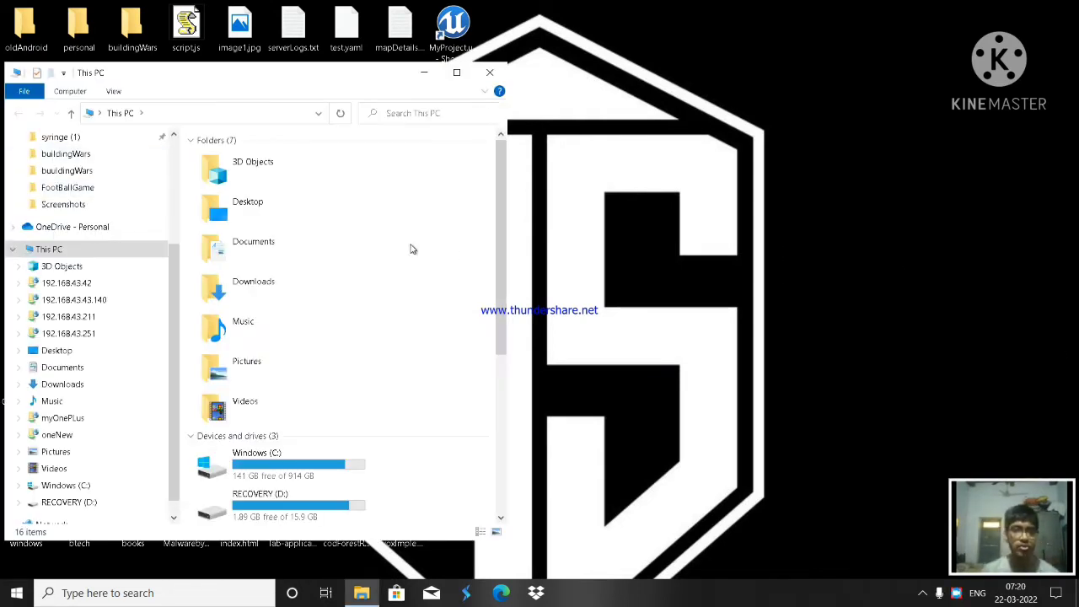
scroll(320, 362, down, 2)
click(309, 460)
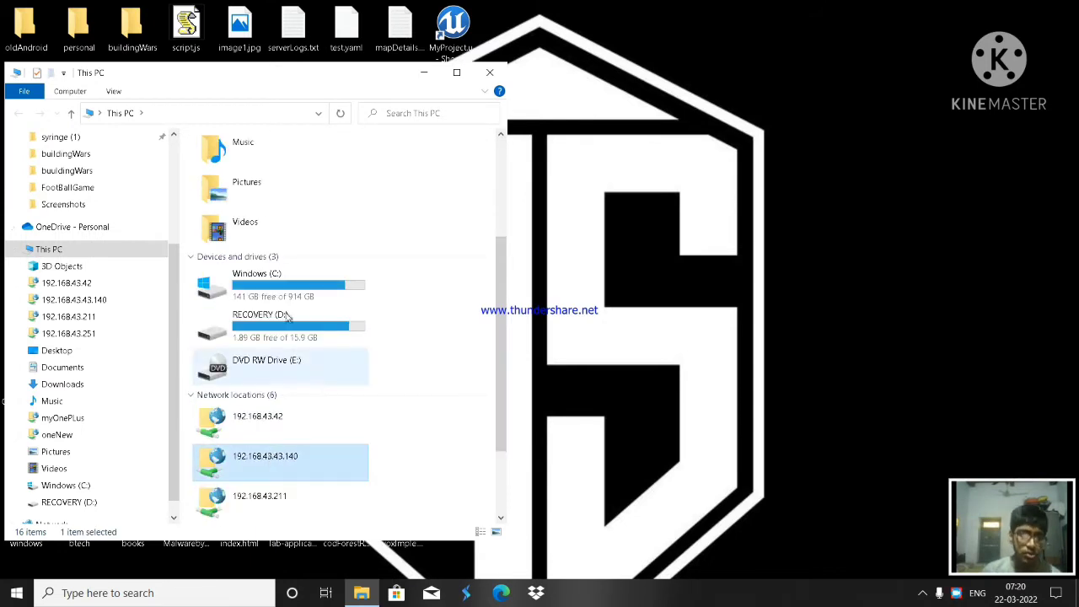
double_click(285, 285)
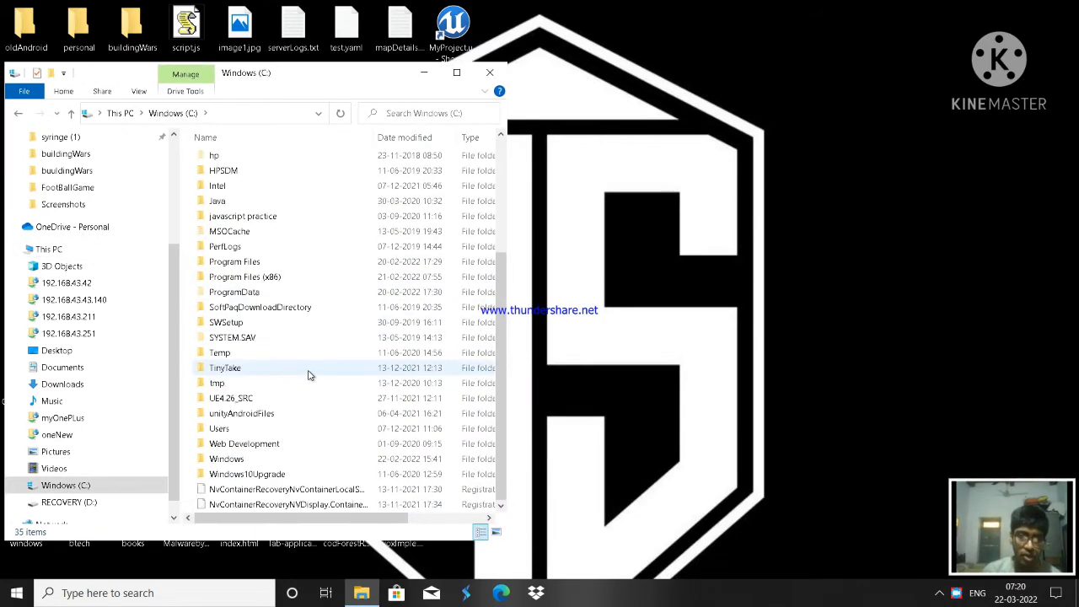
Launch UE4Editor.exe from UE4.26_SRC\UnrealEngine-4.26\Engine\Binaries\Win64 and minimize the folder window
double_click(231, 398)
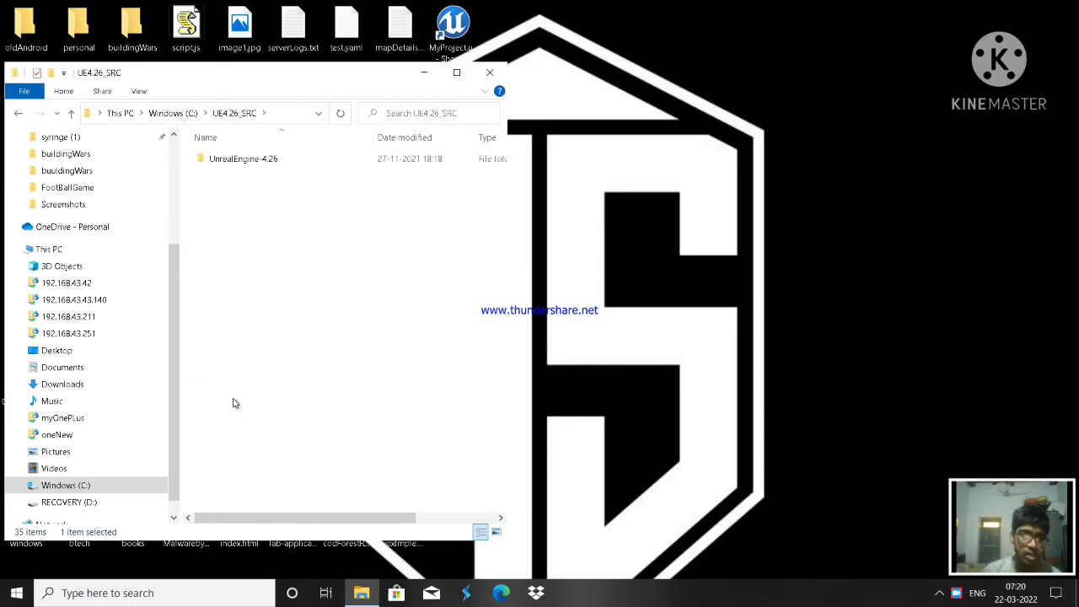
double_click(226, 162)
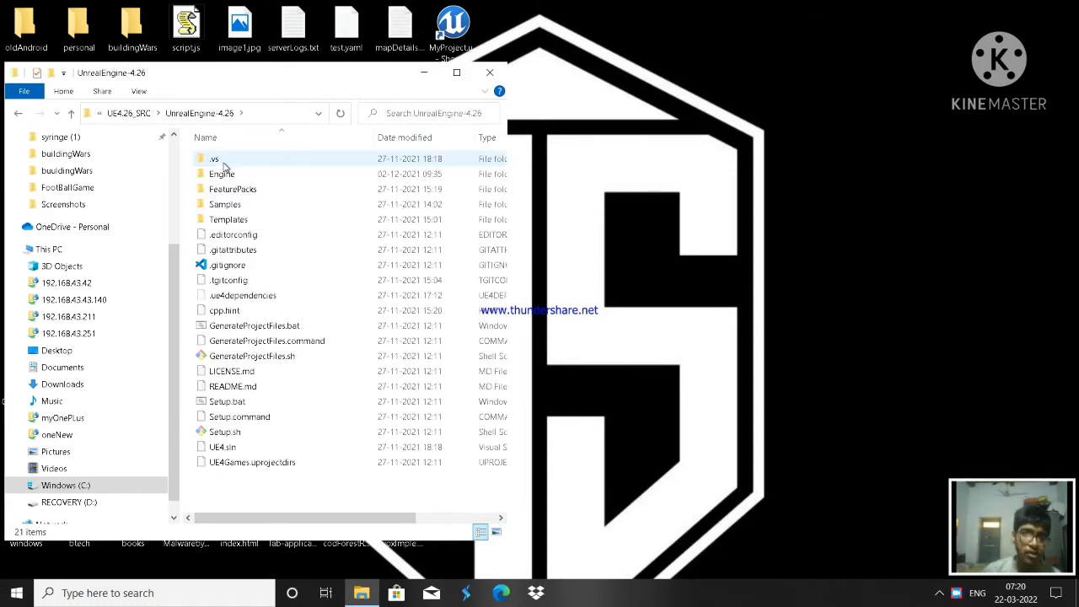
double_click(241, 174)
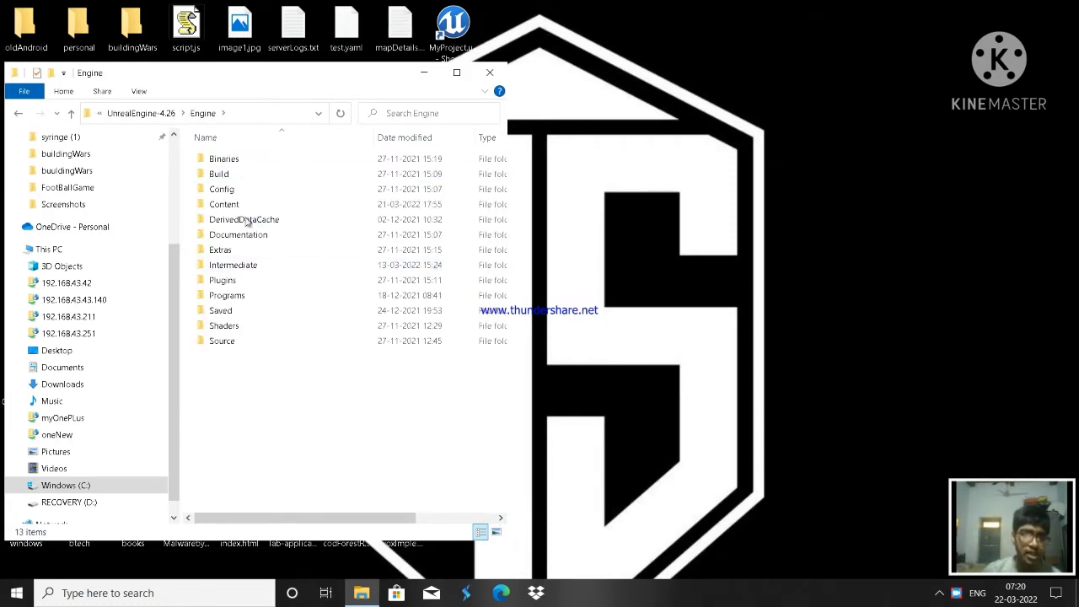
double_click(238, 160)
double_click(222, 235)
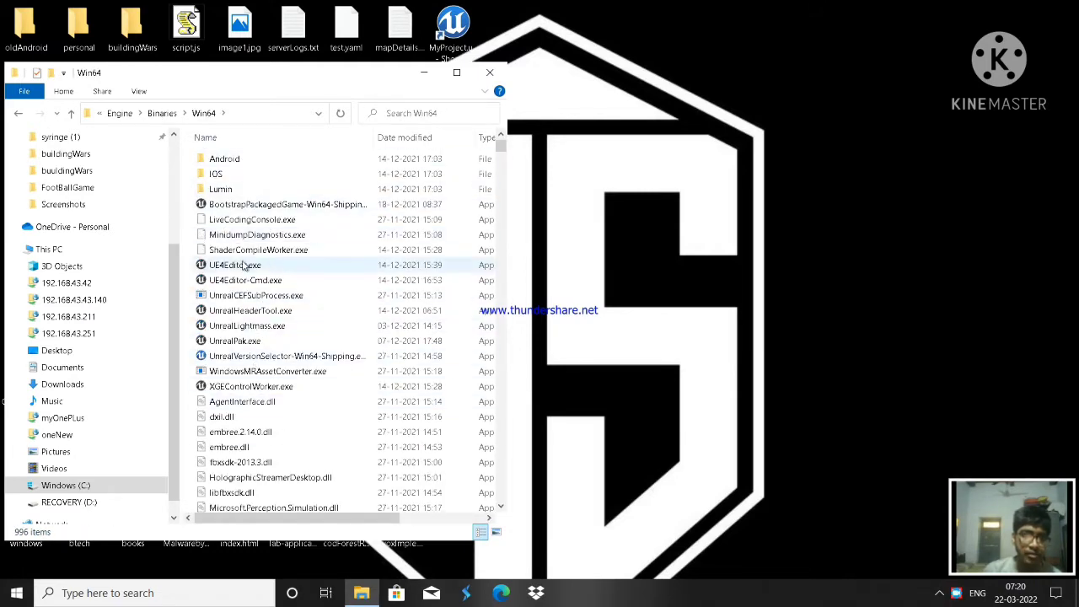
click(236, 265)
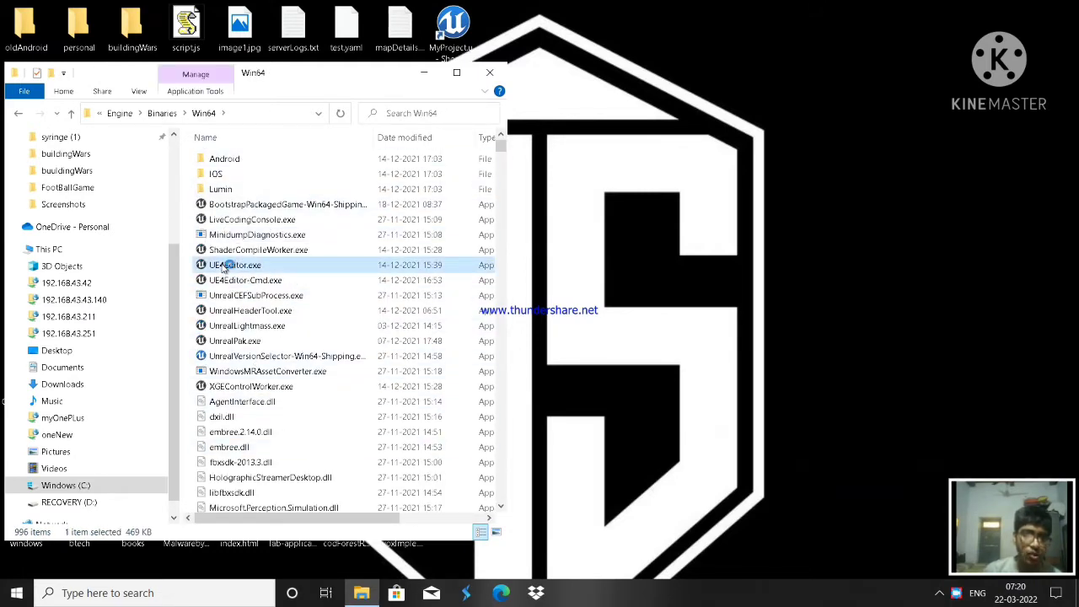
click(420, 74)
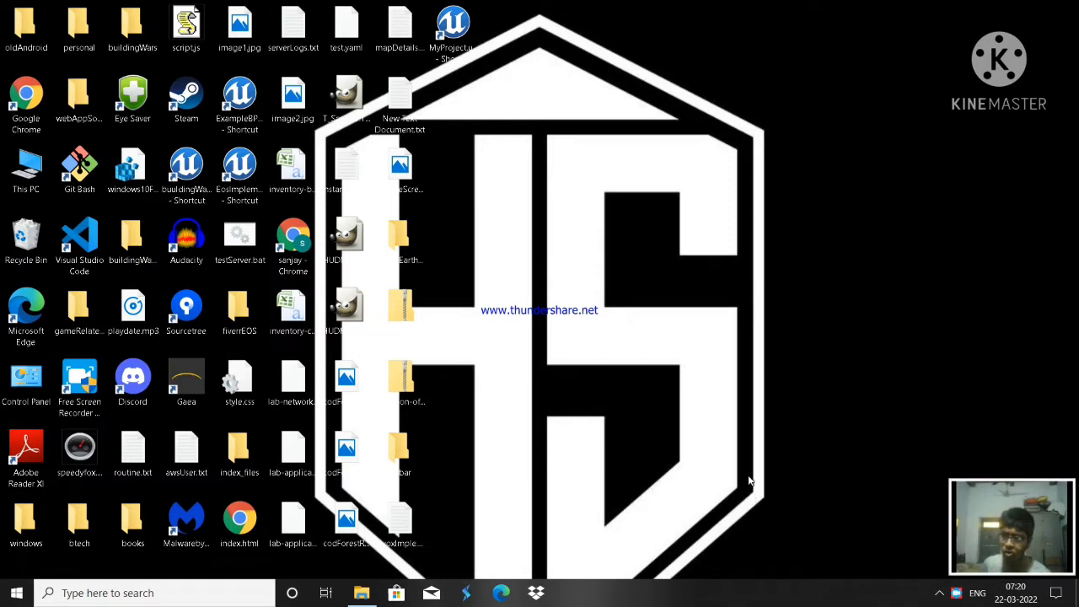
click(939, 593)
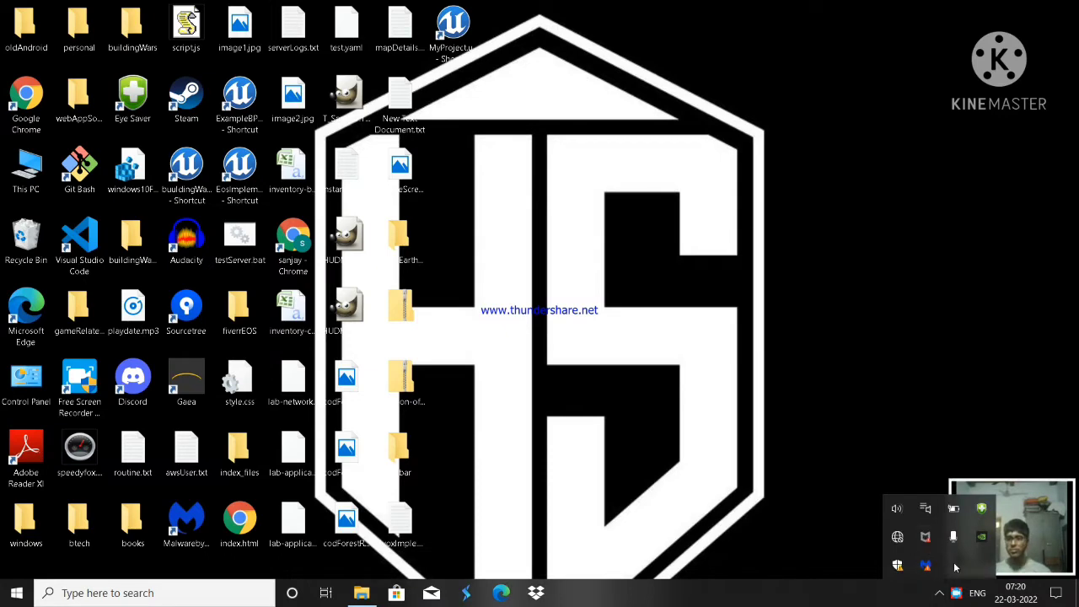
right_click(956, 593)
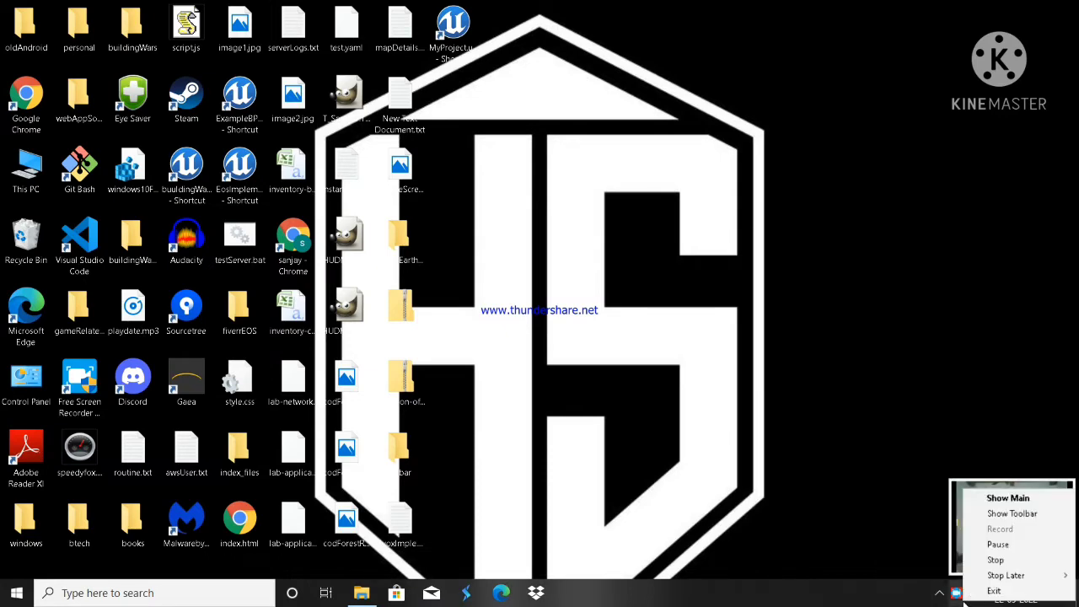
click(996, 545)
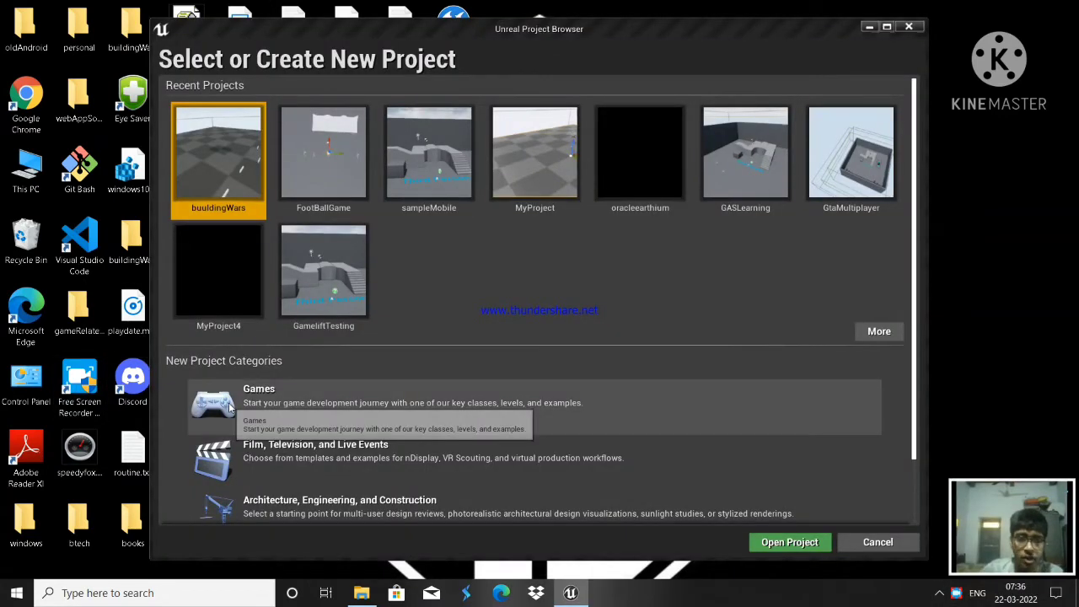
Start a new project in the Games category using the Third Person template
click(229, 408)
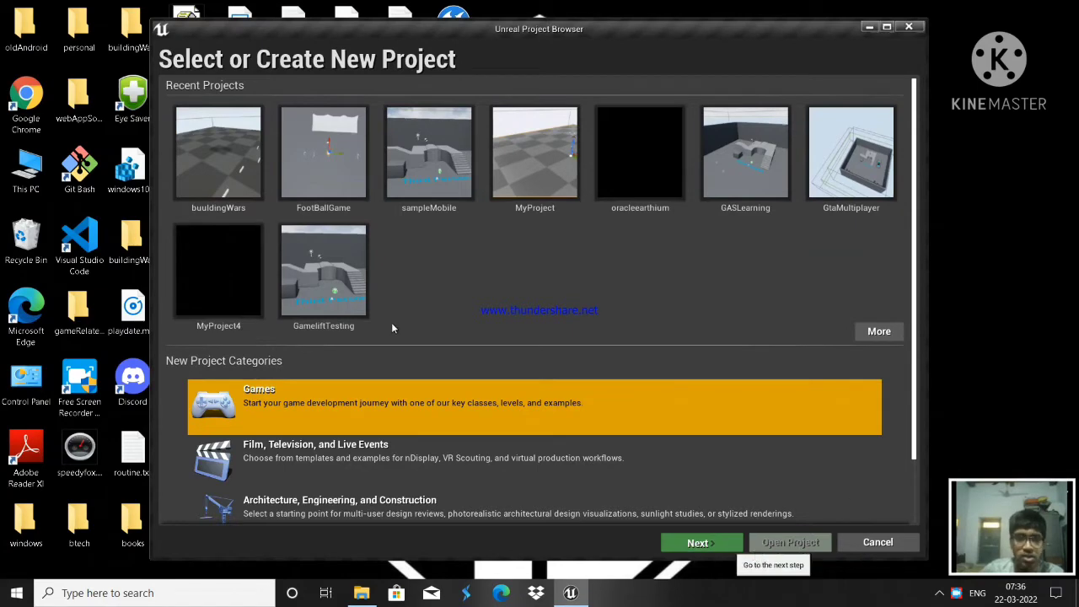
click(440, 120)
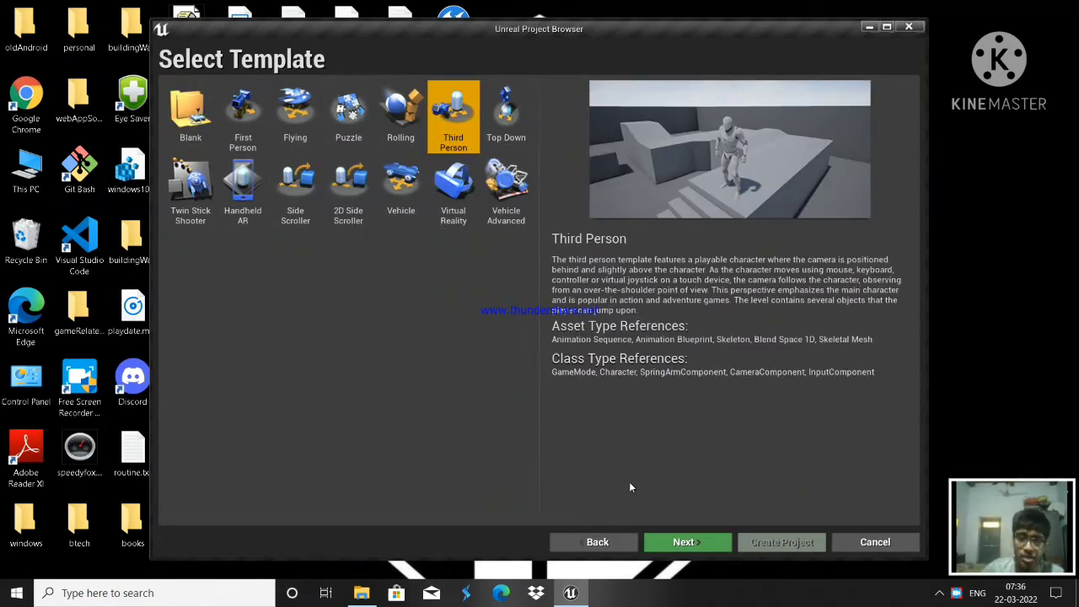
click(683, 542)
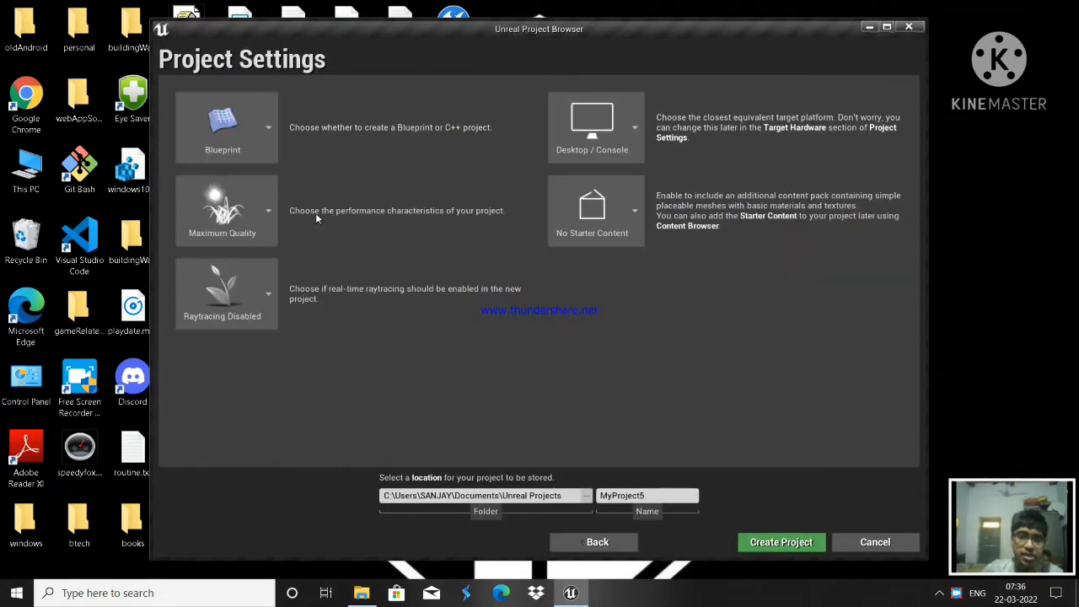
Set the project's performance characteristics to Scalable 3D or 2D and its target platform to Mobile / Tablet
click(224, 210)
click(228, 368)
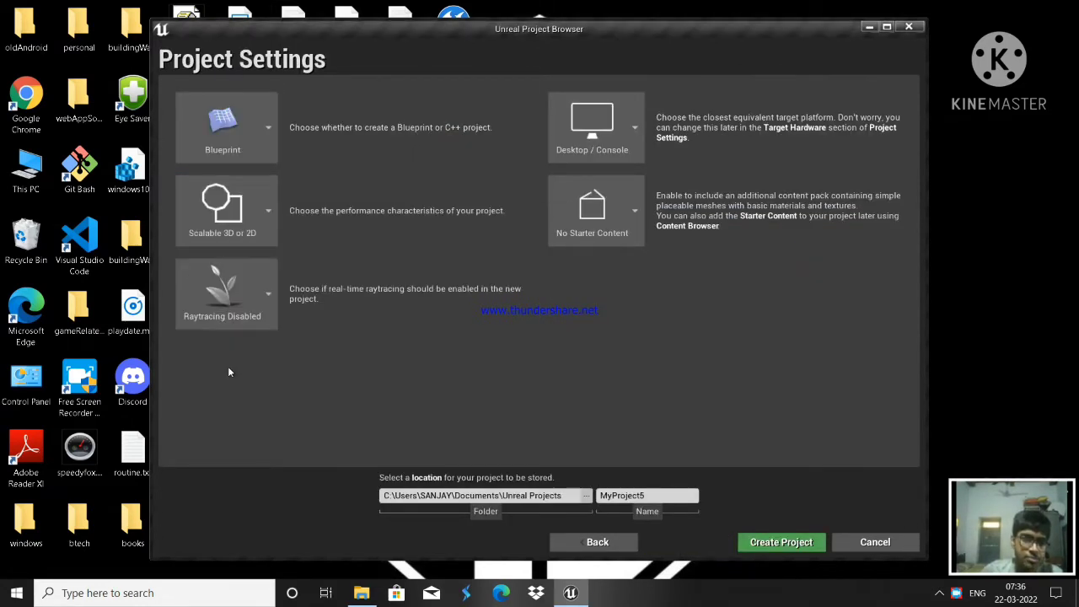
click(596, 127)
click(602, 312)
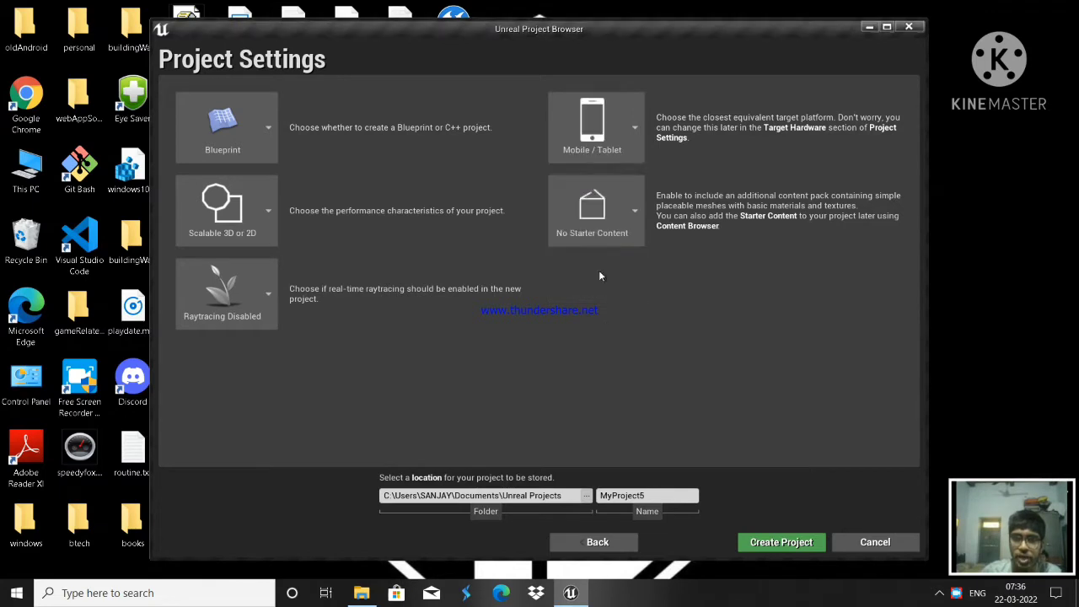
Name the project MultiplayerTutorial and create it
click(666, 496)
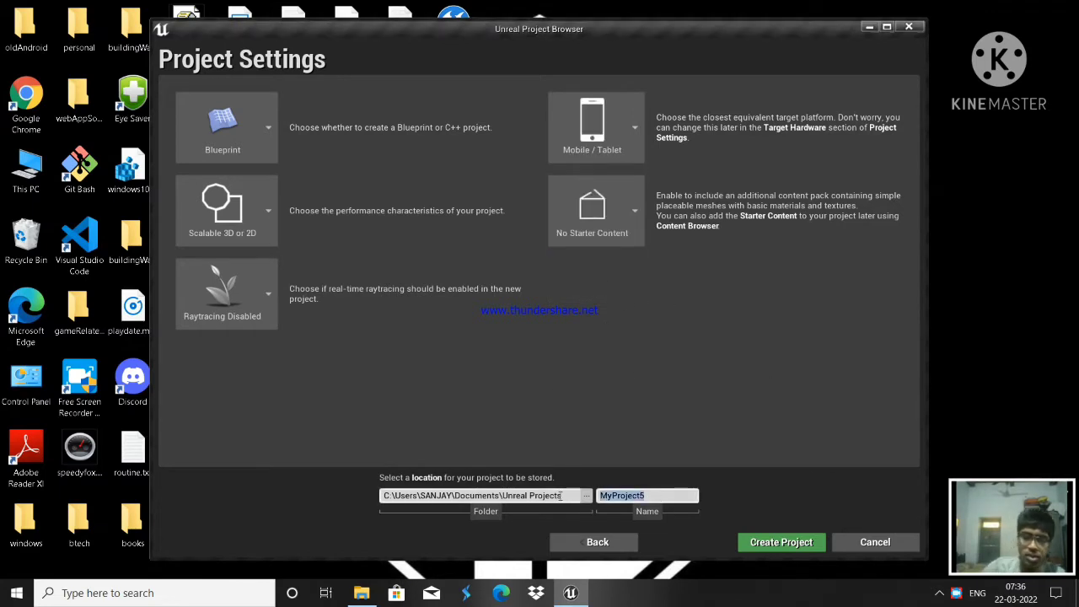
text(Multiplayer)
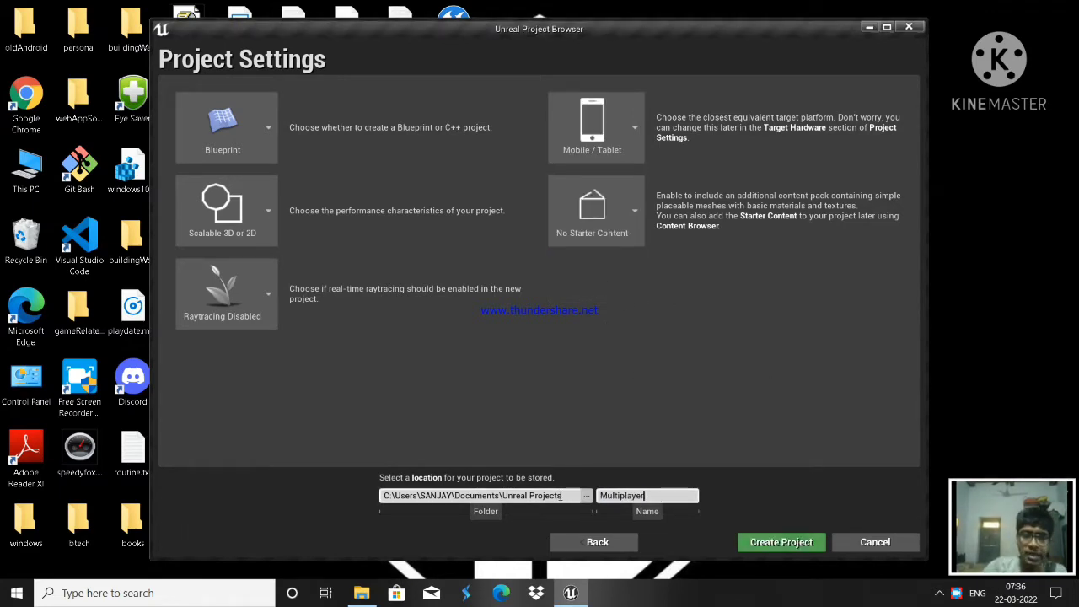
text(Tutorial)
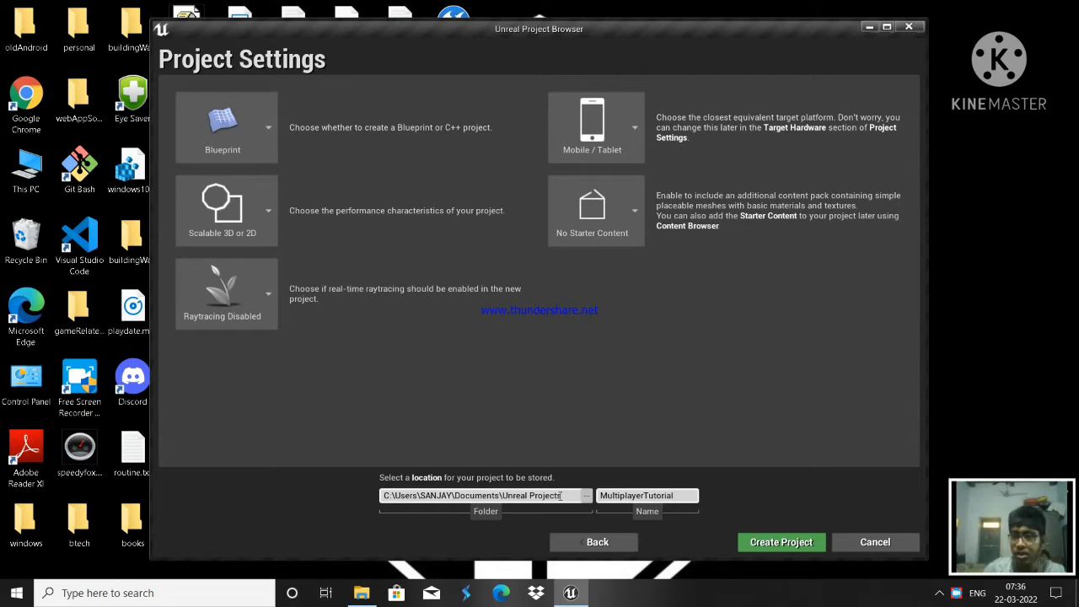
click(805, 542)
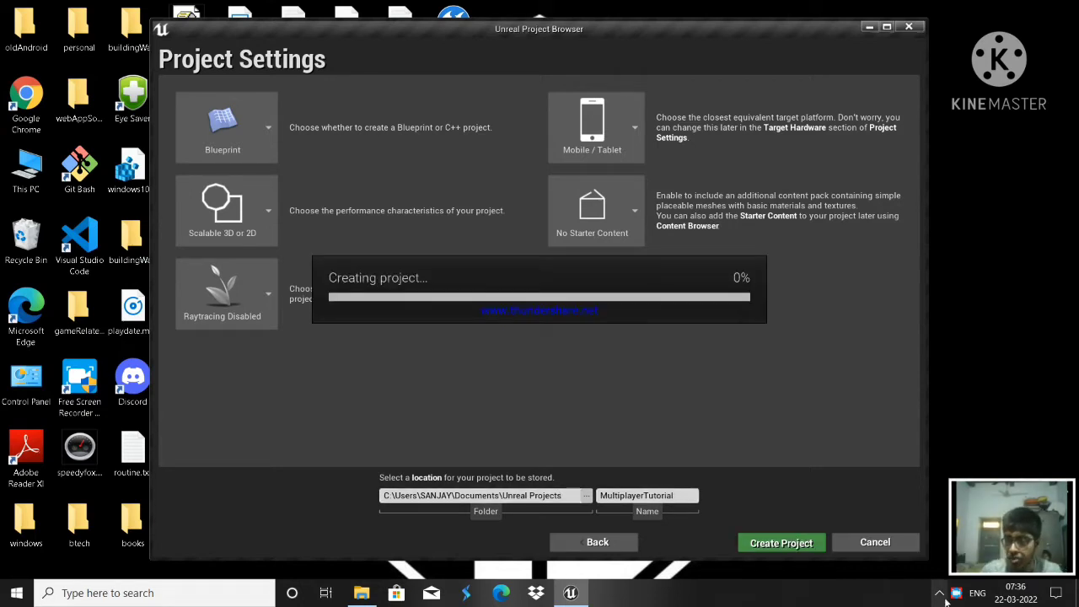
right_click(946, 599)
key(Escape)
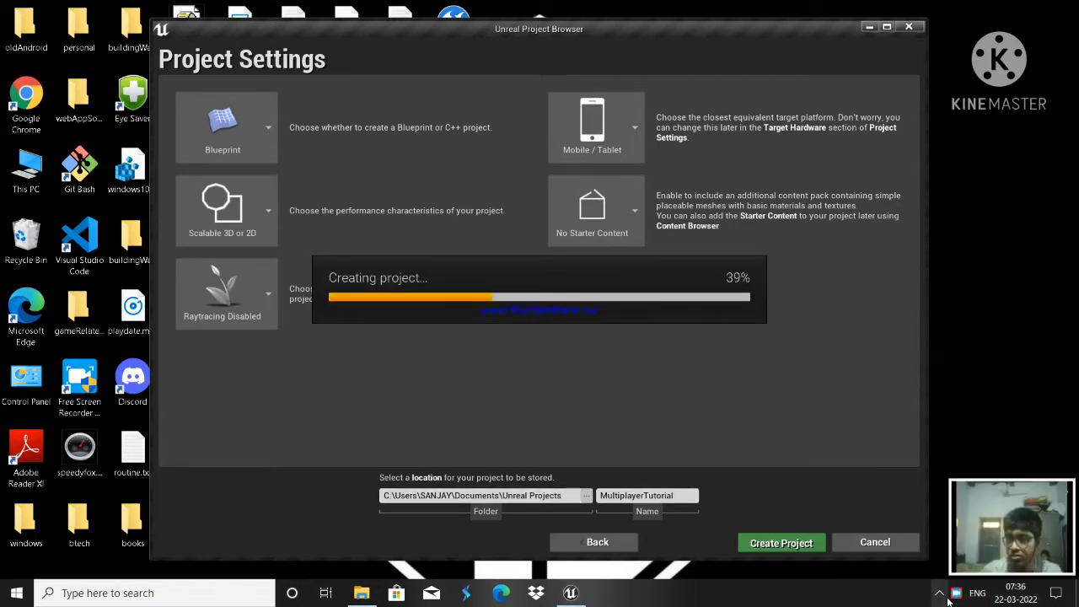
right_click(956, 594)
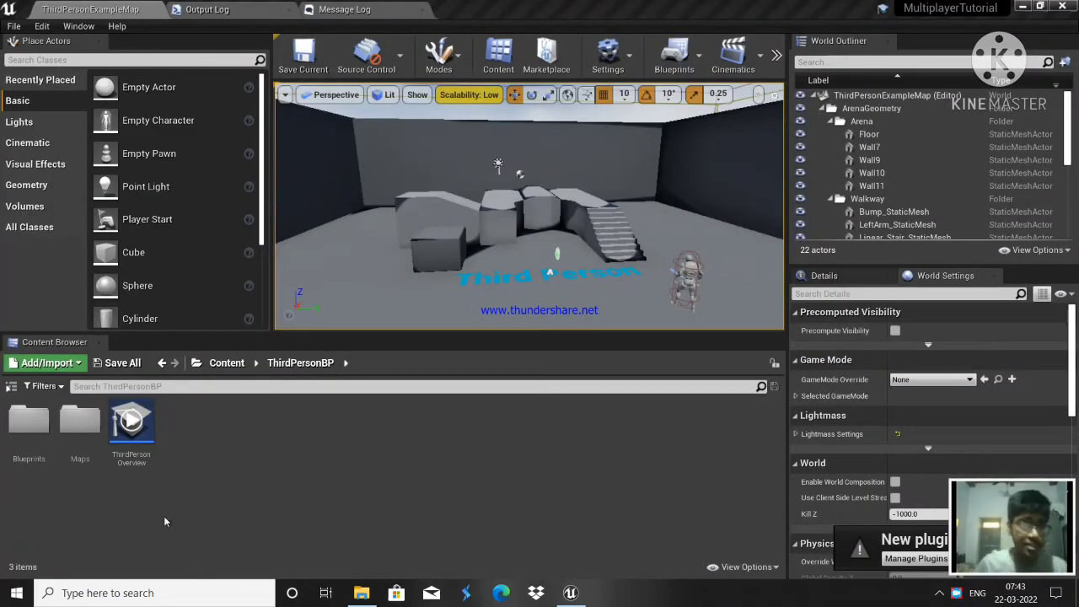
right_drag(598, 164, 622, 143)
key(s)
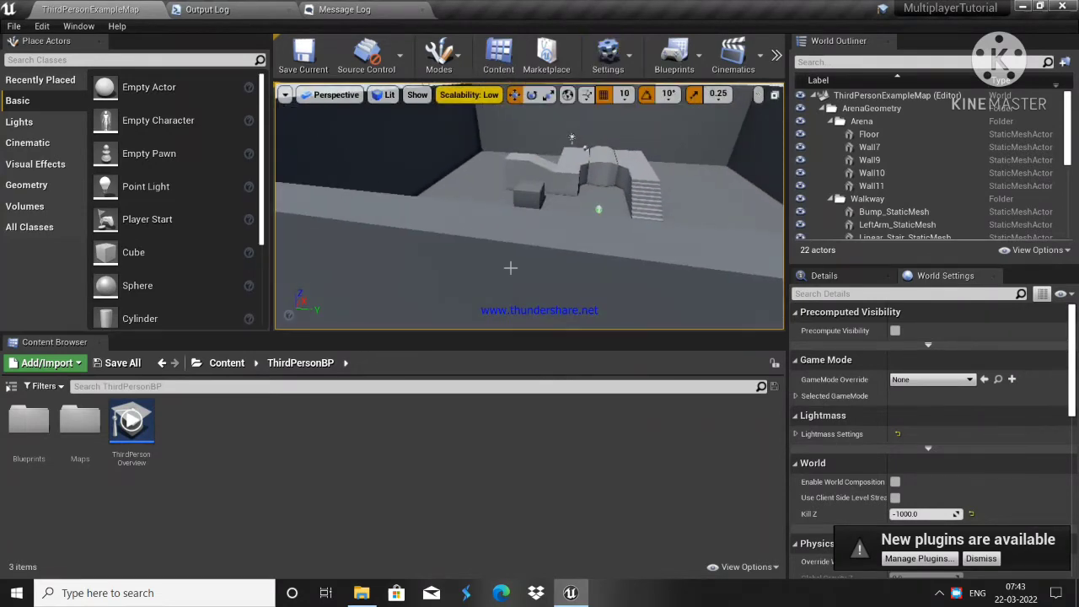
key(w)
right_drag(510, 268, 567, 265)
Restore the editor from full screen to a smaller floating window and dismiss the new plugins notification
drag(737, 3, 472, 66)
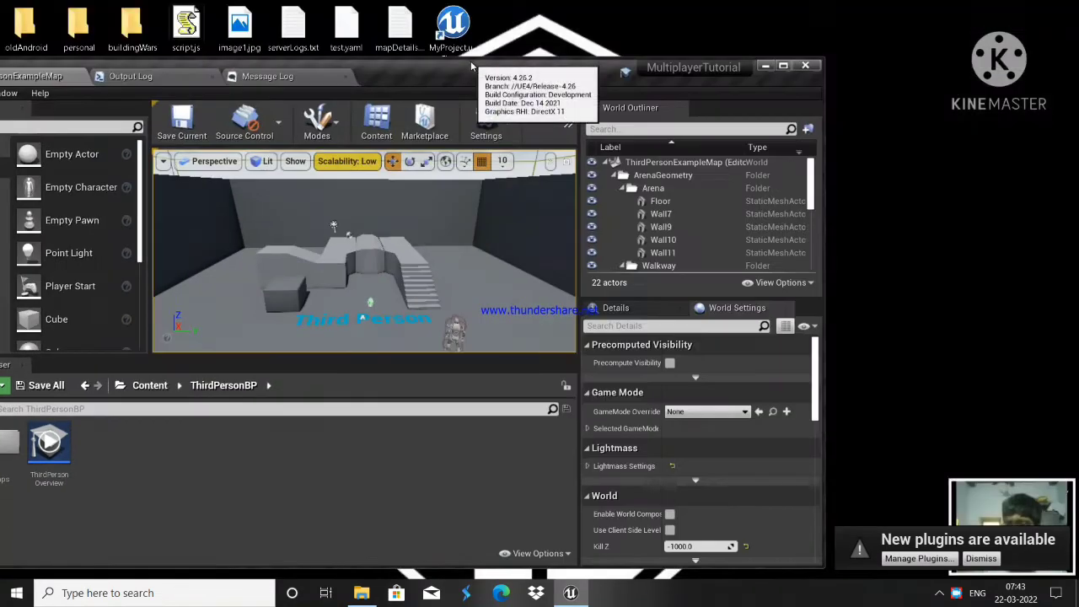
click(981, 559)
drag(422, 76, 479, 40)
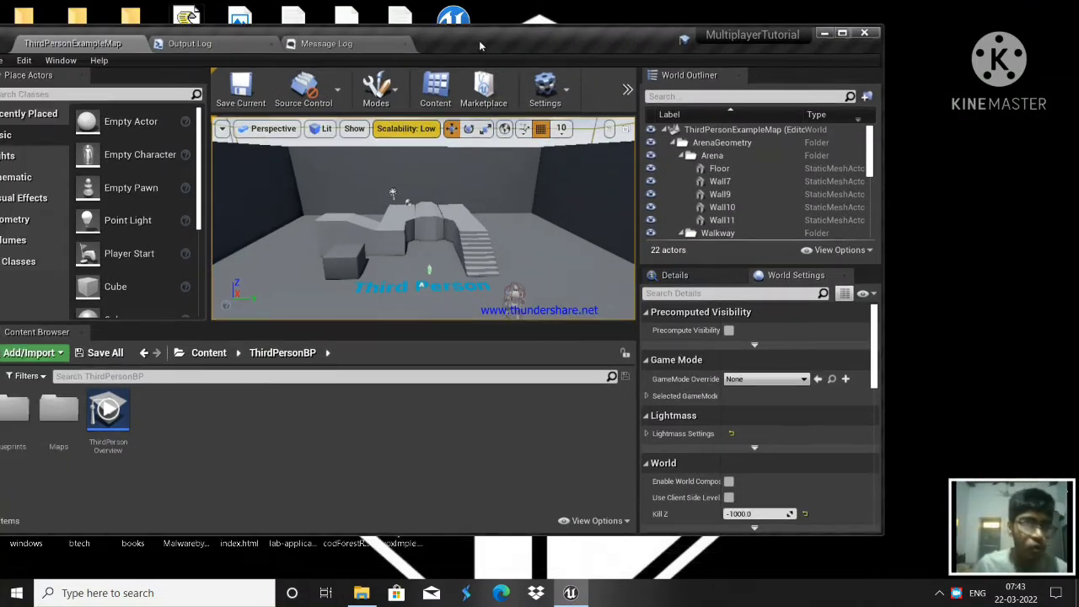
Close the Message Log and Output Log, leaving only the ThirdPersonExampleMap level editor open
click(403, 46)
click(272, 46)
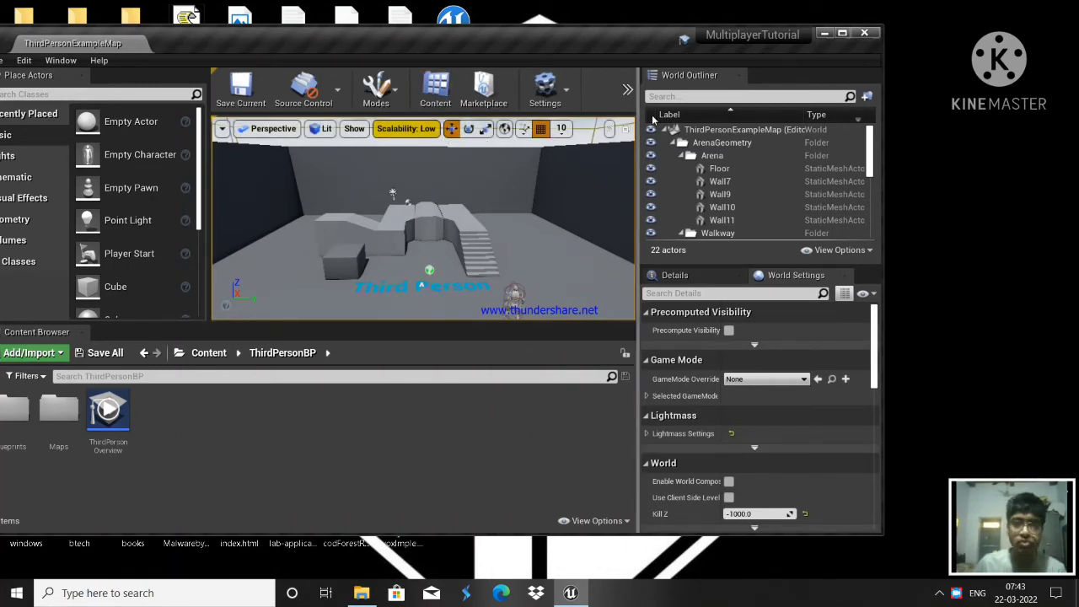
Check the quality levels in the engine scalability settings
click(545, 87)
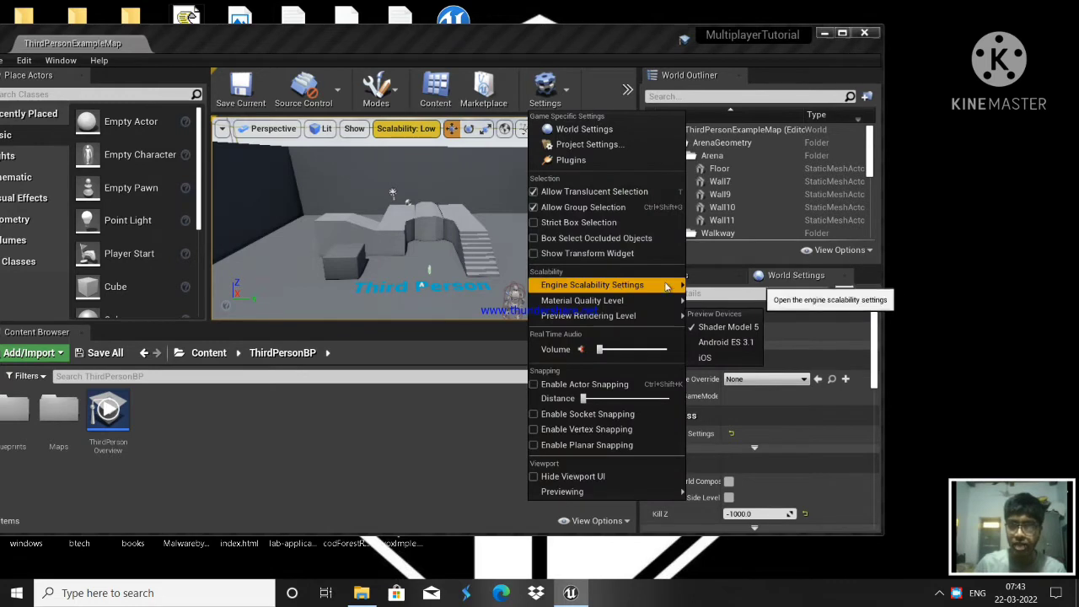
mouse_move(667, 287)
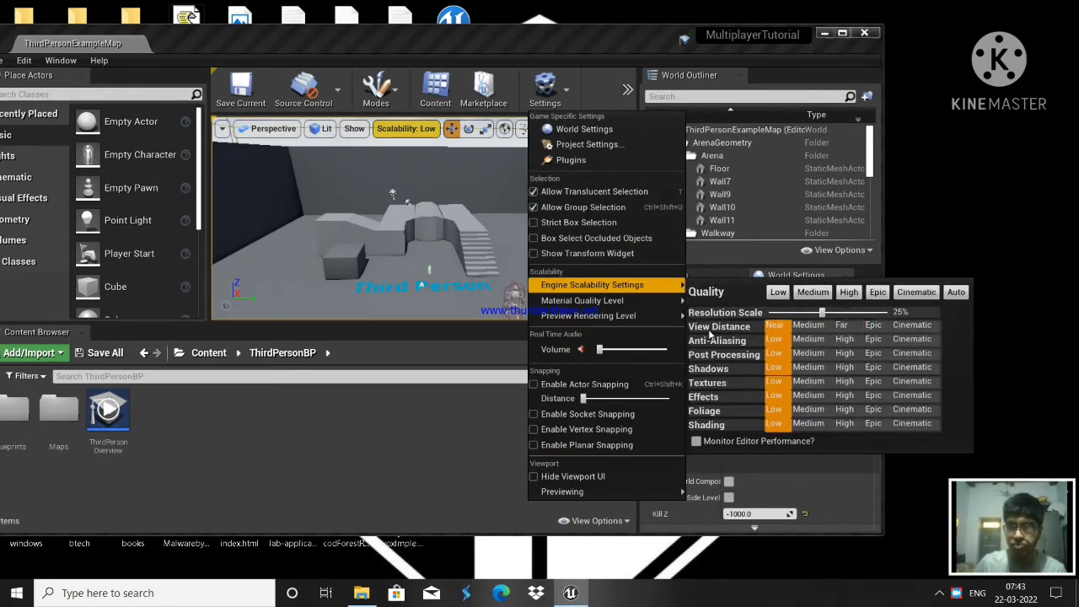
click(376, 439)
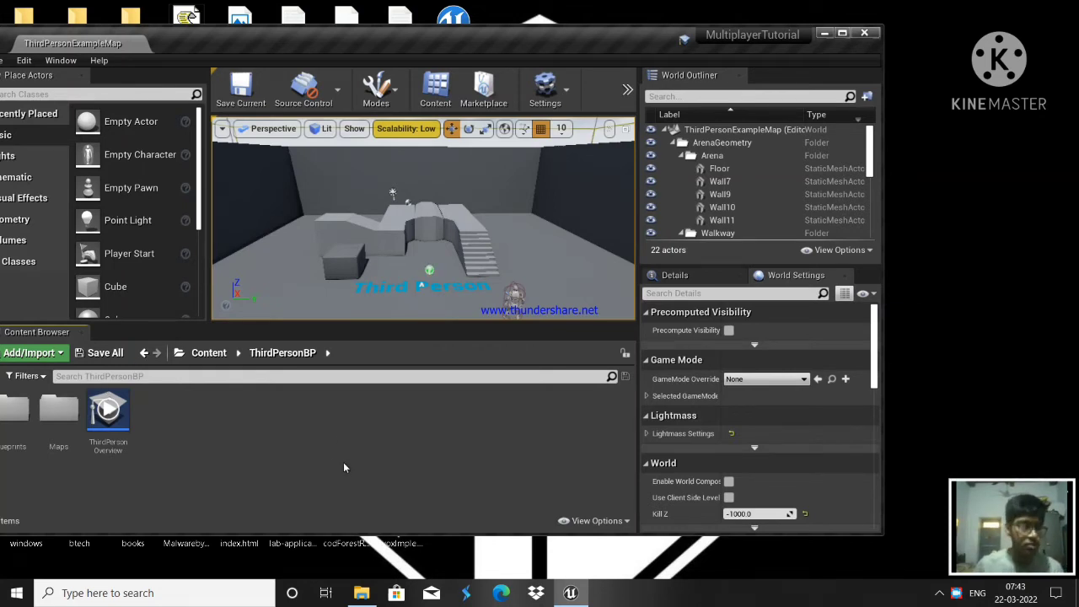
Limit the editor's frame rate to 20 with the console command t.maxfps 20
key(grave)
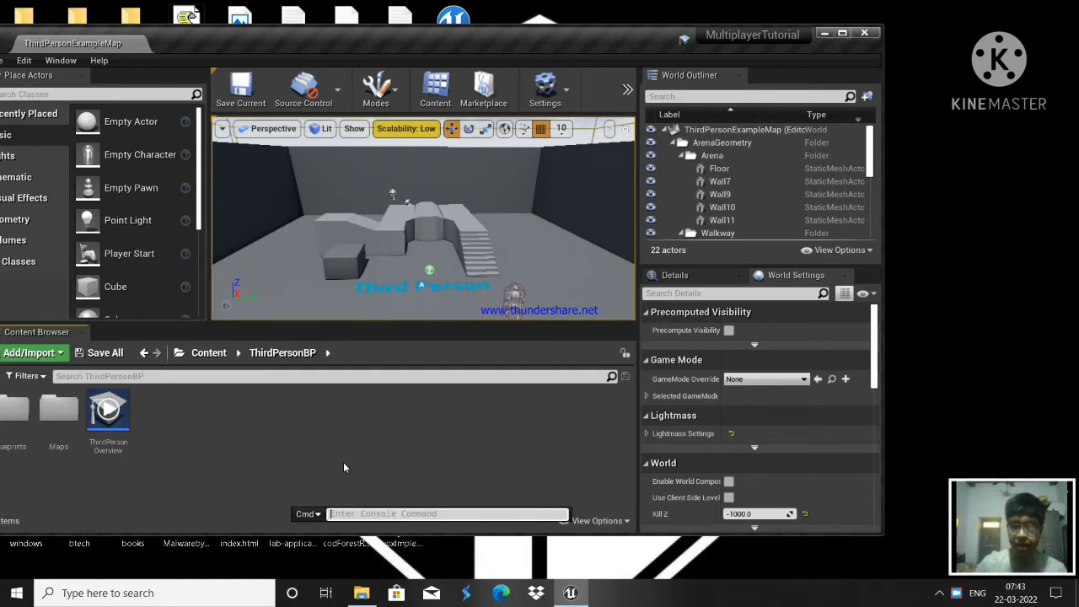
text(t.maxfps)
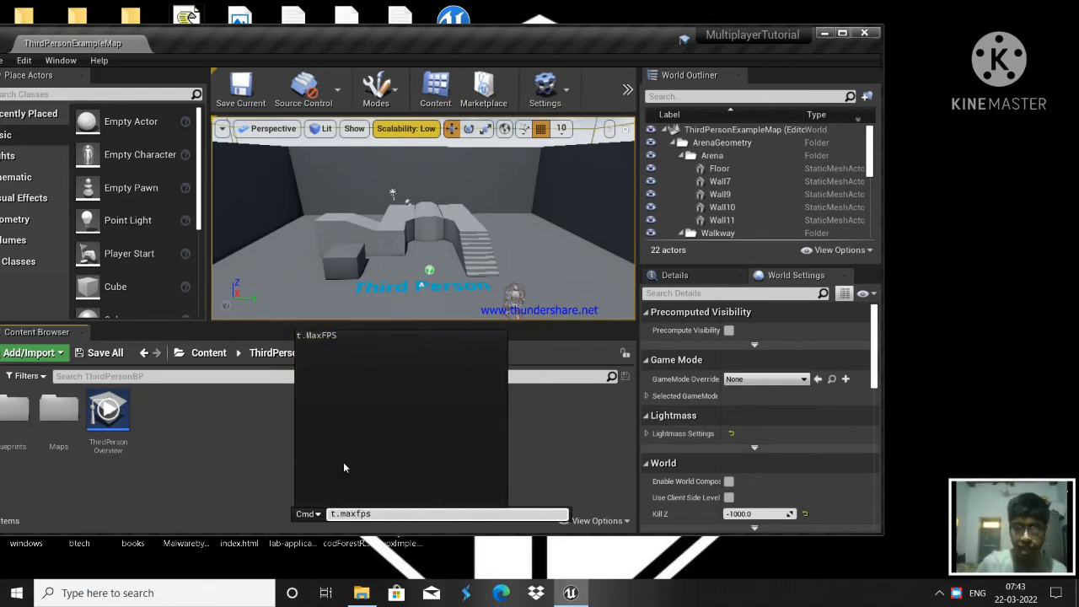
text( 20)
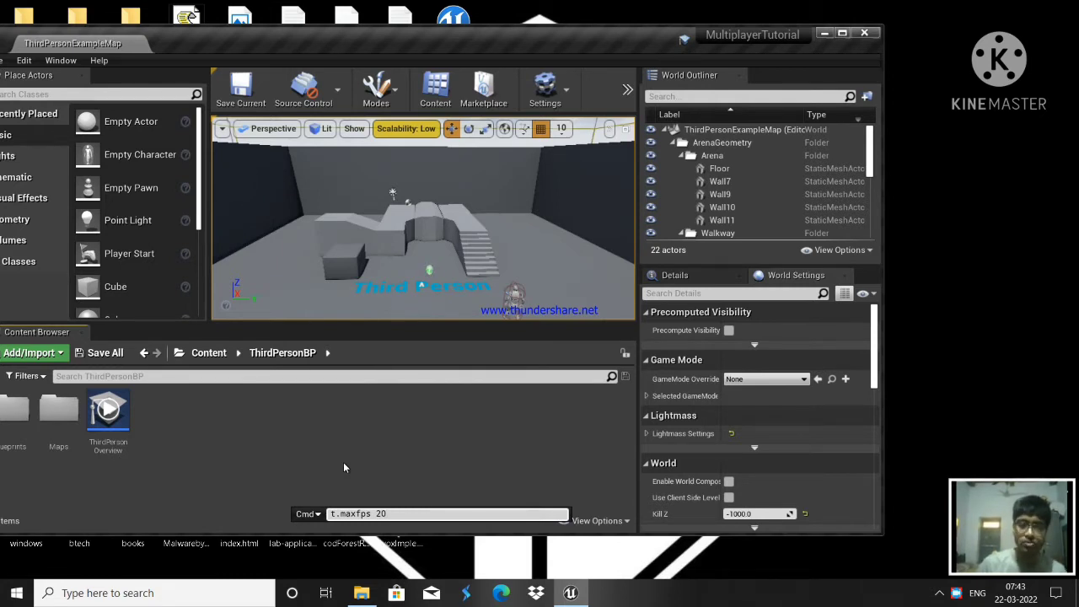
key(Return)
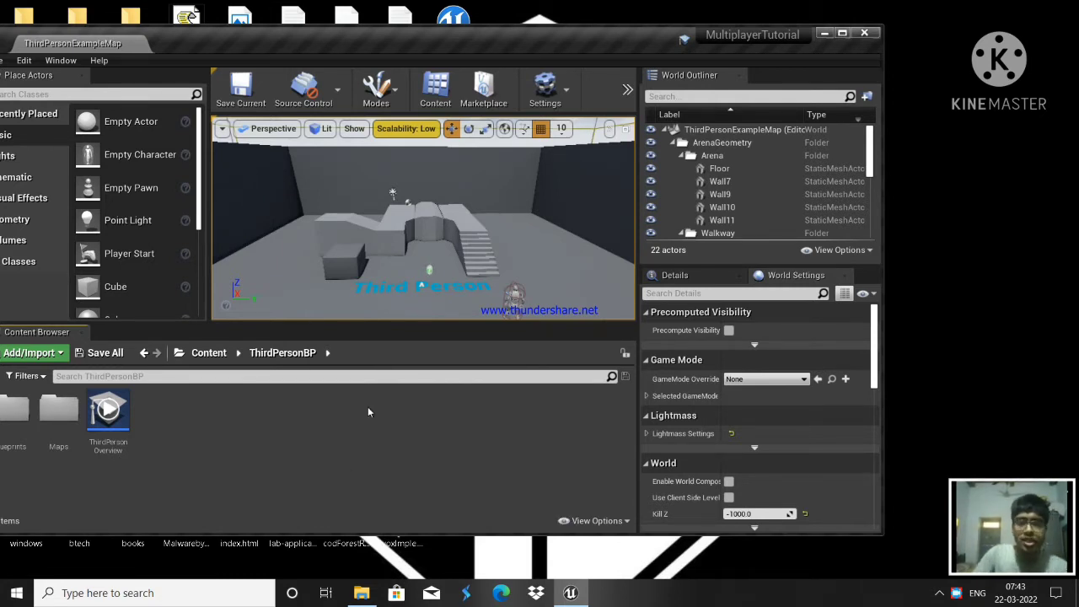
Limit the editor's frame rate to 10 with the console command t.maxfps 10
key(grave)
text(t)
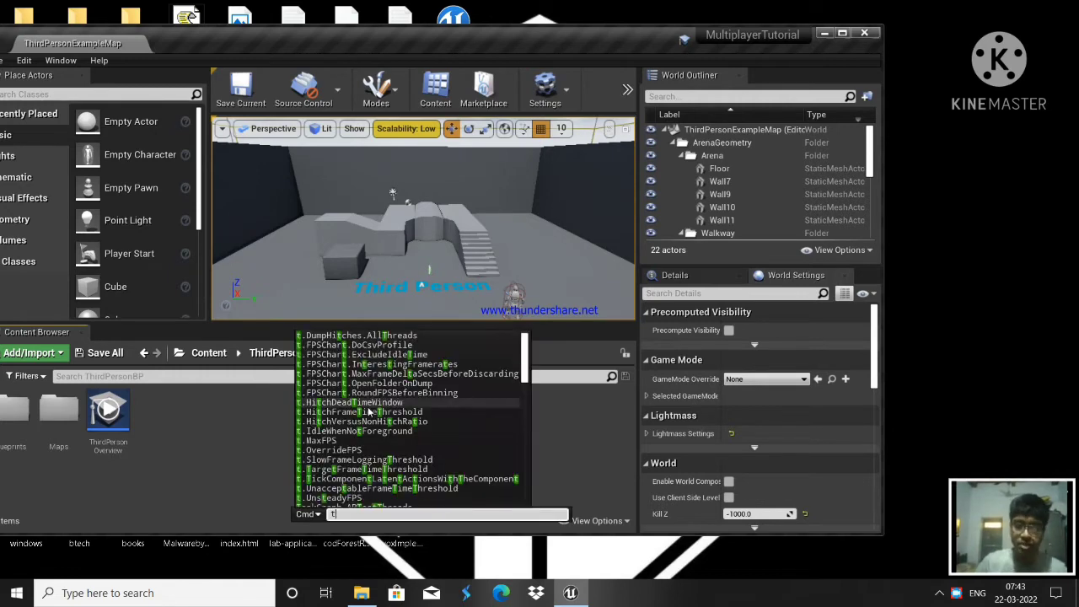
text(.maxfps)
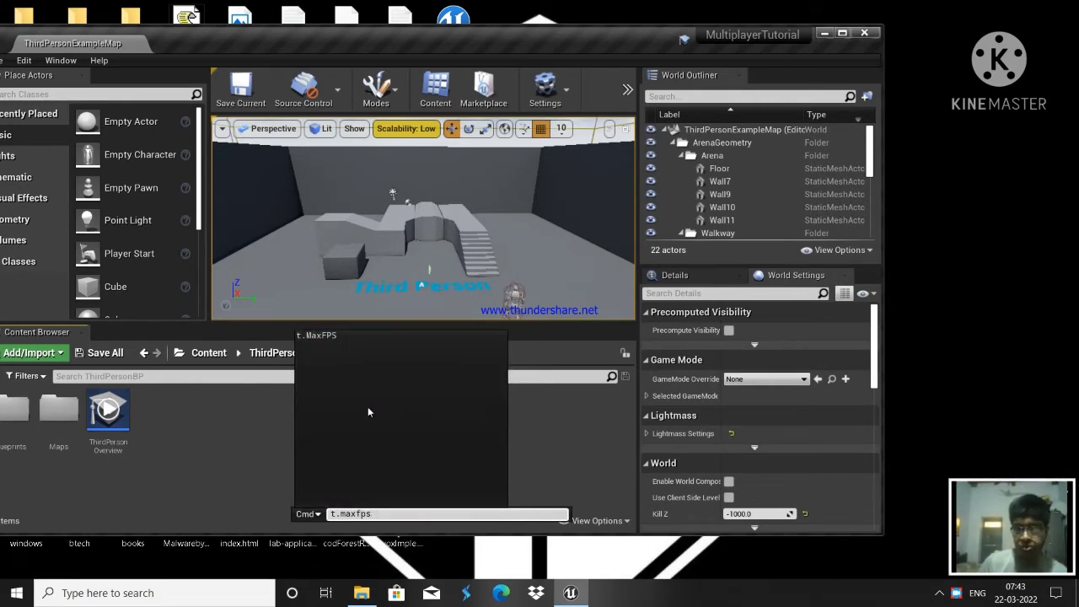
text( 10)
key(Return)
Reposition and resize the floating editor window so that its whole interface fits on the screen
mouse_move(422, 219)
right_down()
mouse_move(337, 279)
mouse_move(428, 209)
right_up()
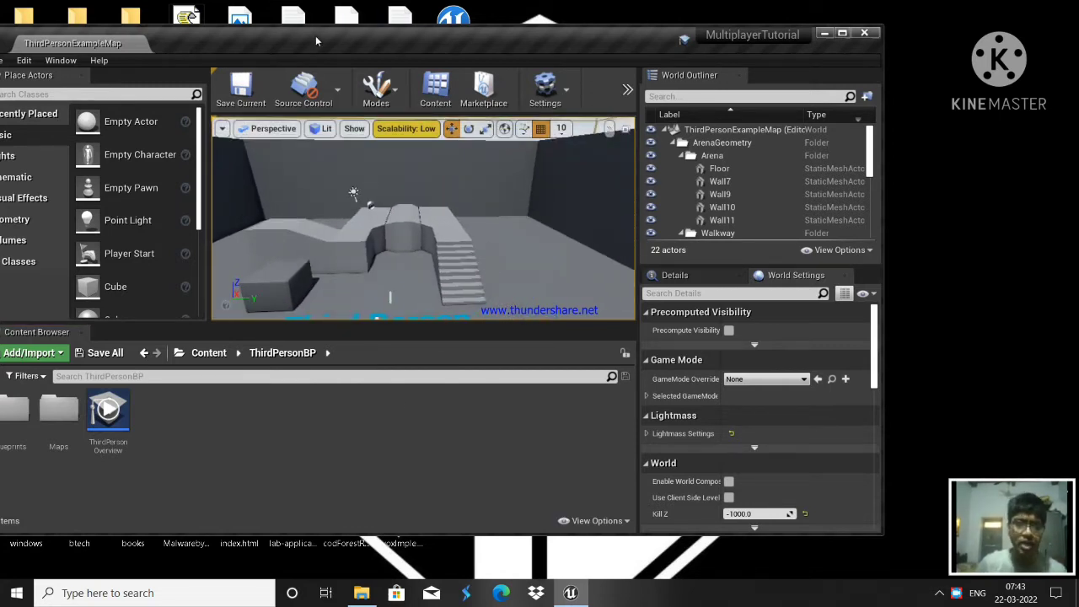
drag(315, 36, 351, 41)
drag(18, 30, 0, 2)
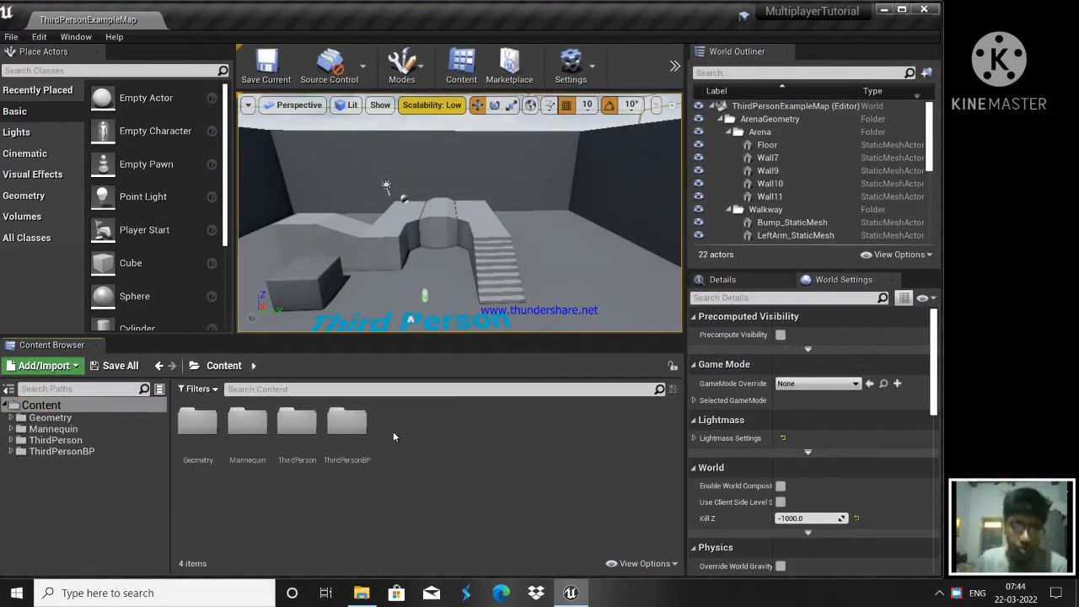
Create a folder named maps in the project's Content root and open it
right_click(449, 456)
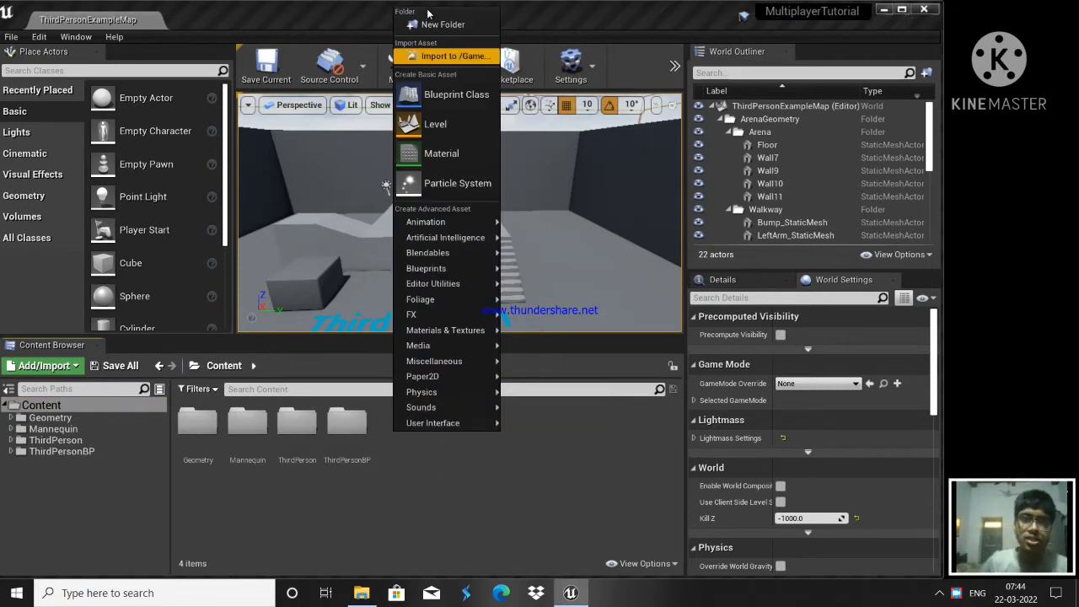
click(443, 24)
key(BackSpace)
text(maps)
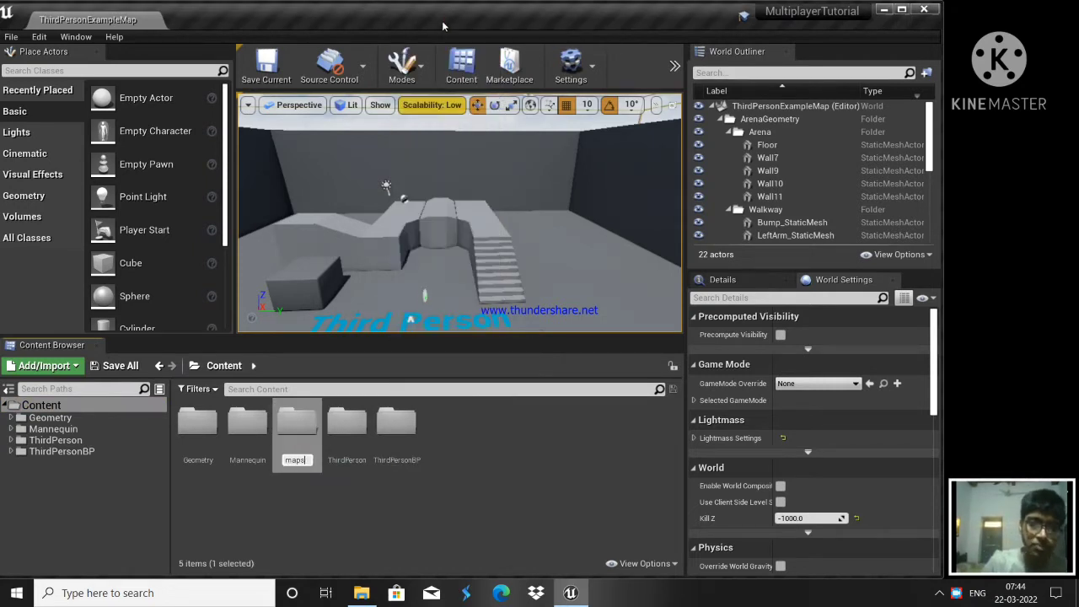
key(Return)
double_click(296, 425)
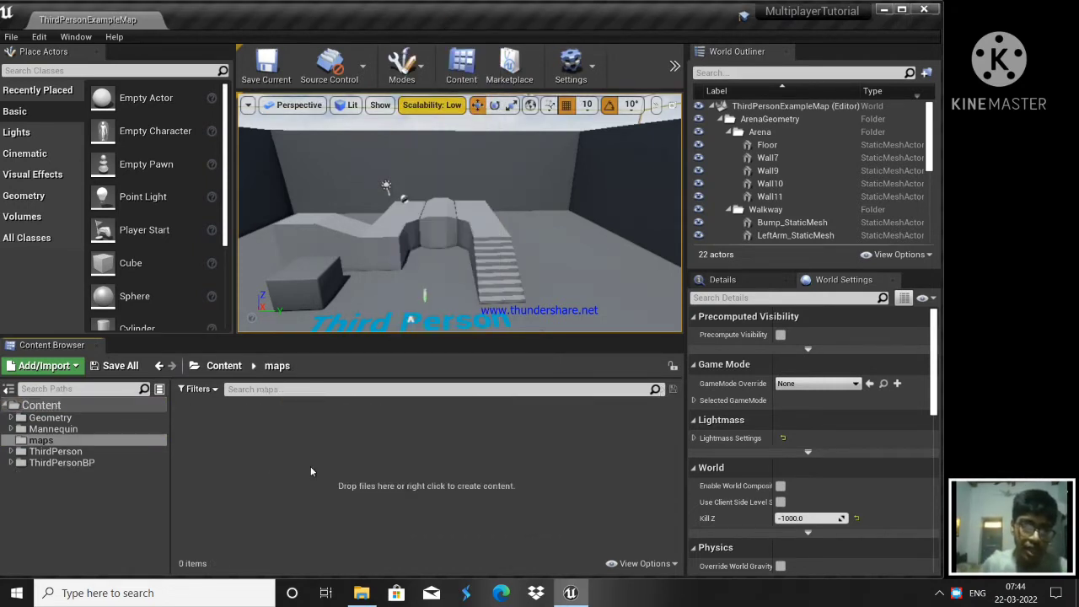
Create a new level from the Default template
right_click(210, 445)
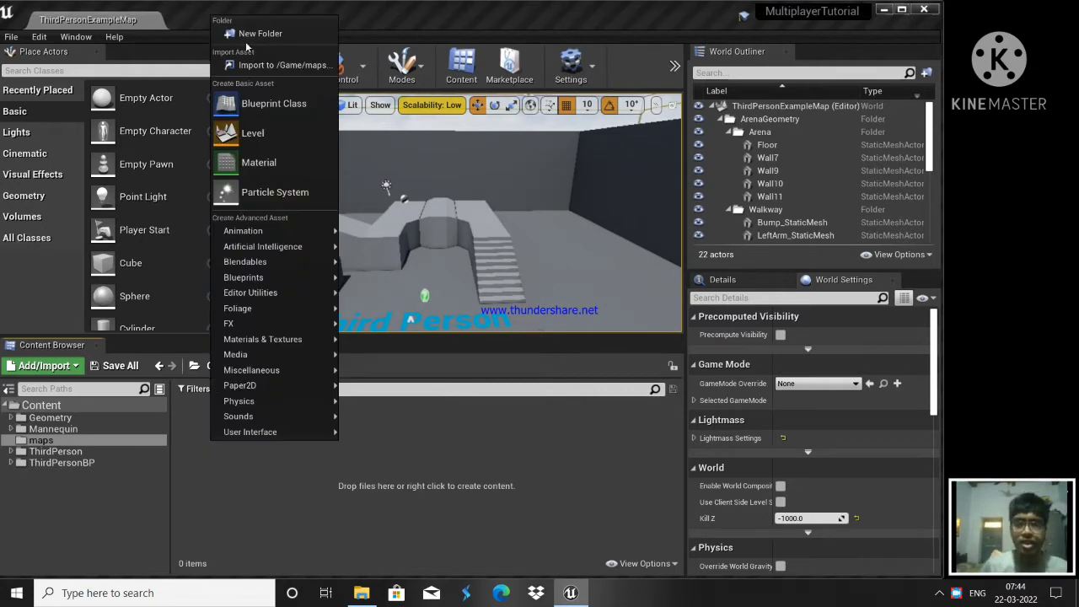
click(370, 441)
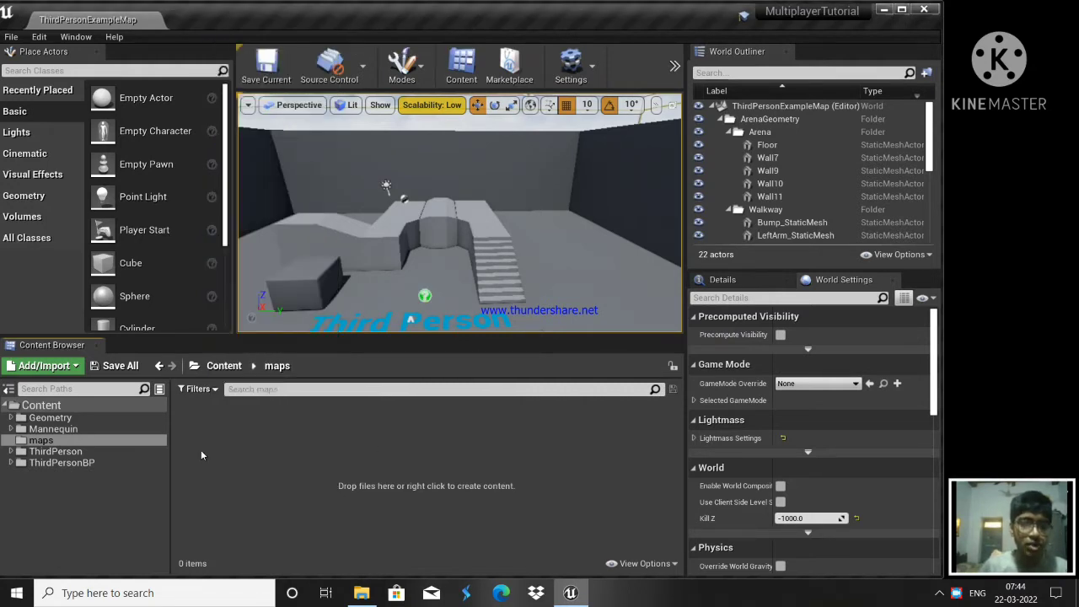
click(11, 38)
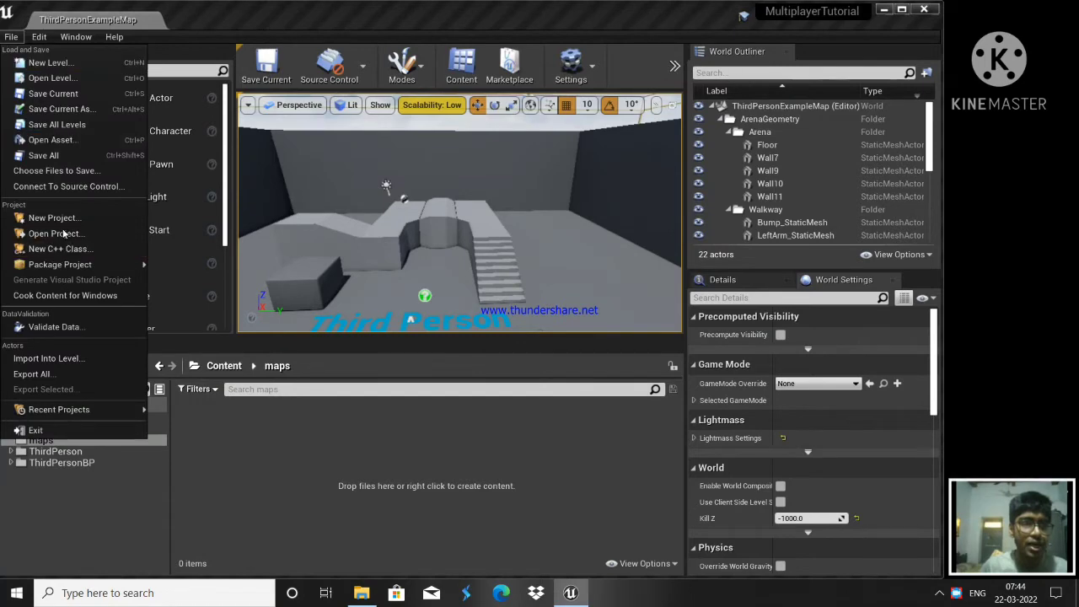
click(55, 66)
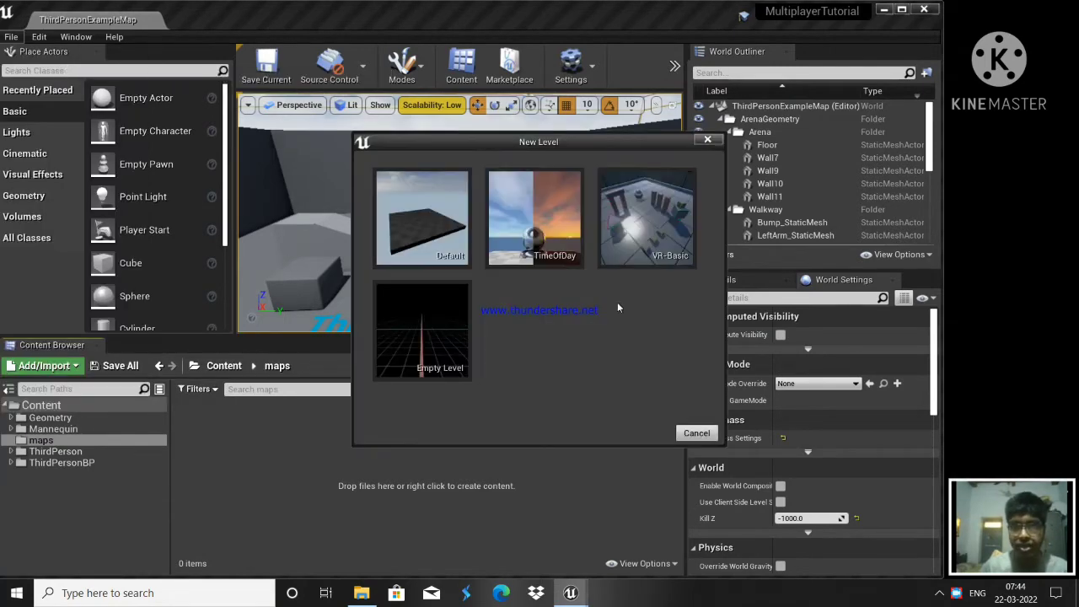
click(422, 218)
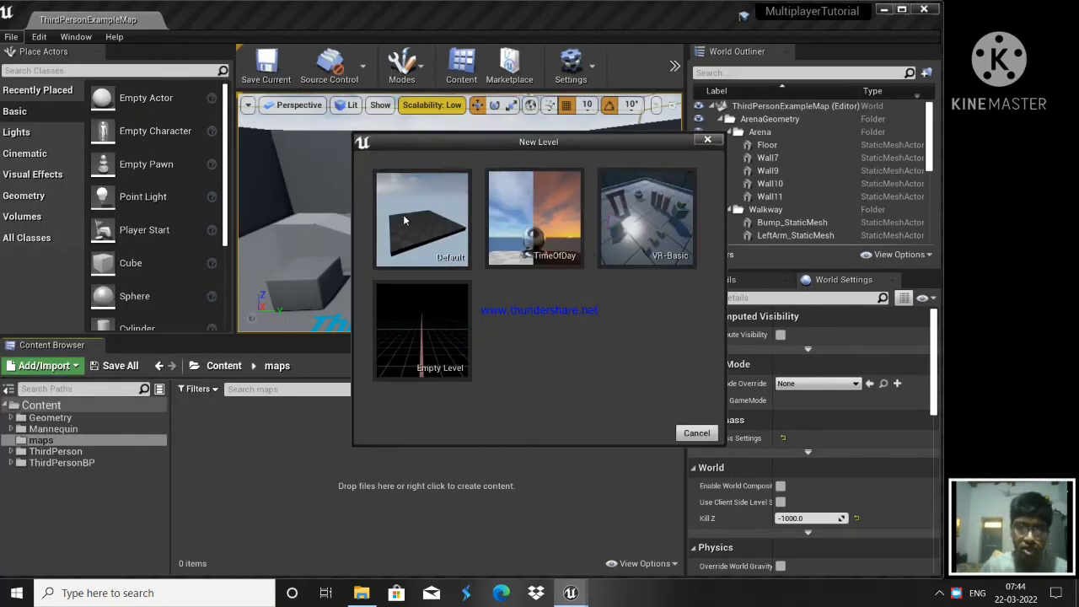
right_drag(460, 215, 496, 204)
right_click(506, 192)
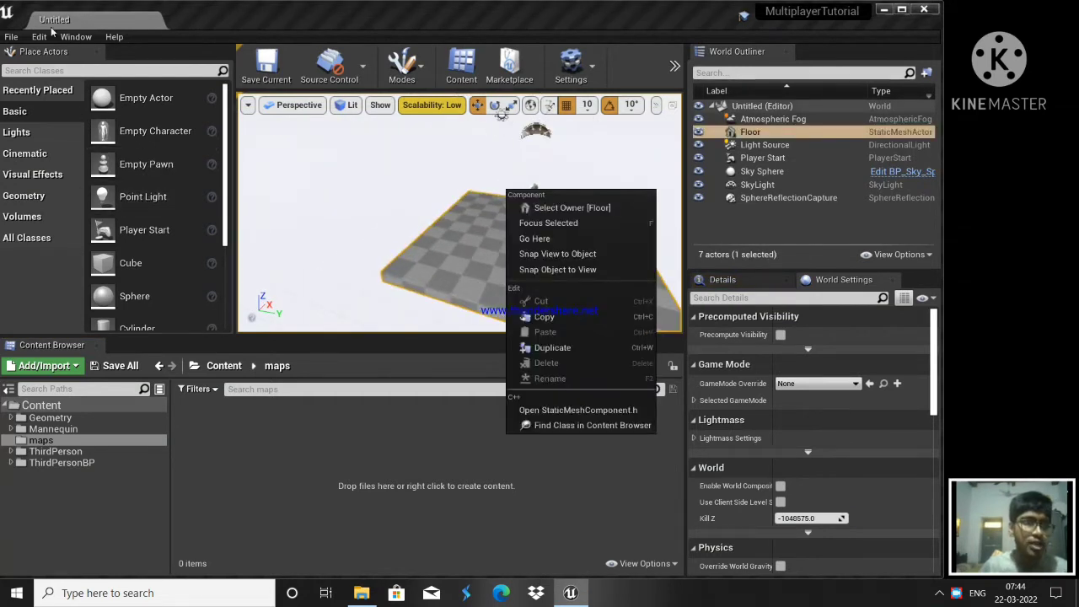
Save the new level as mainMenu in the maps folder
click(11, 37)
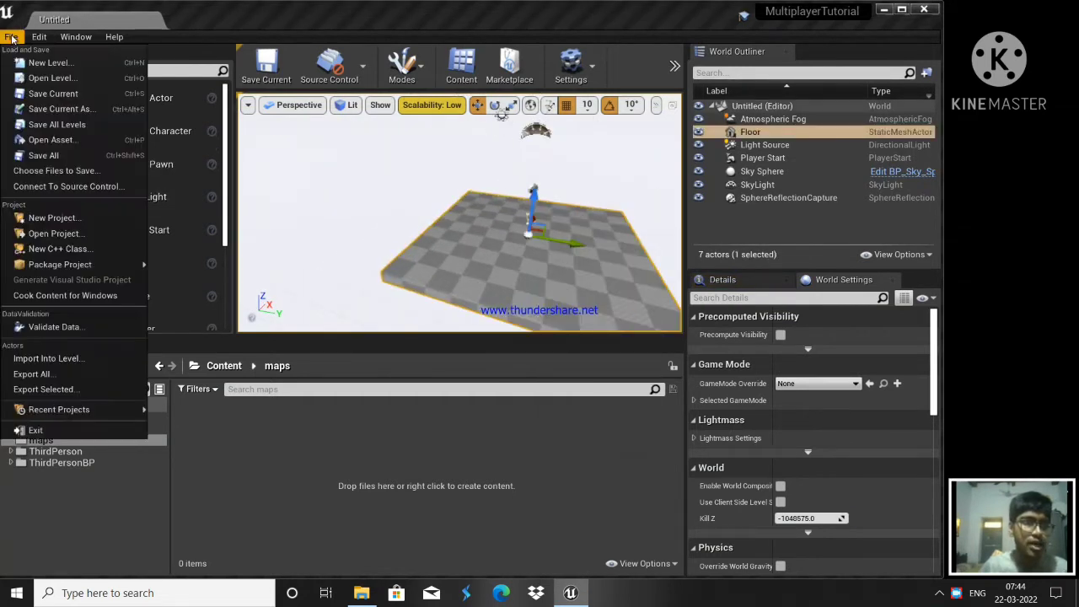
click(74, 110)
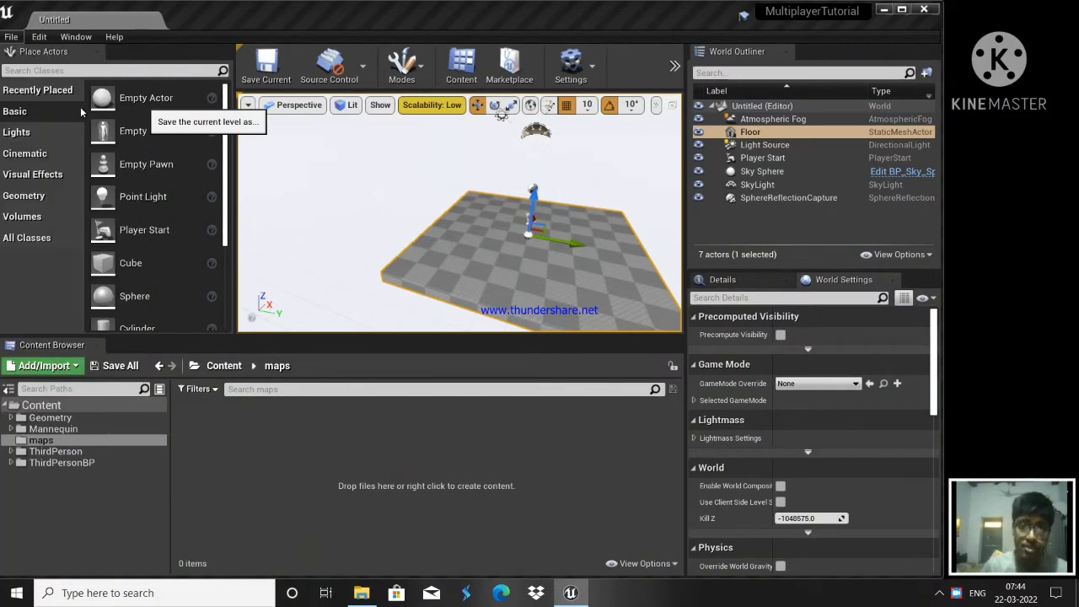
double_click(433, 105)
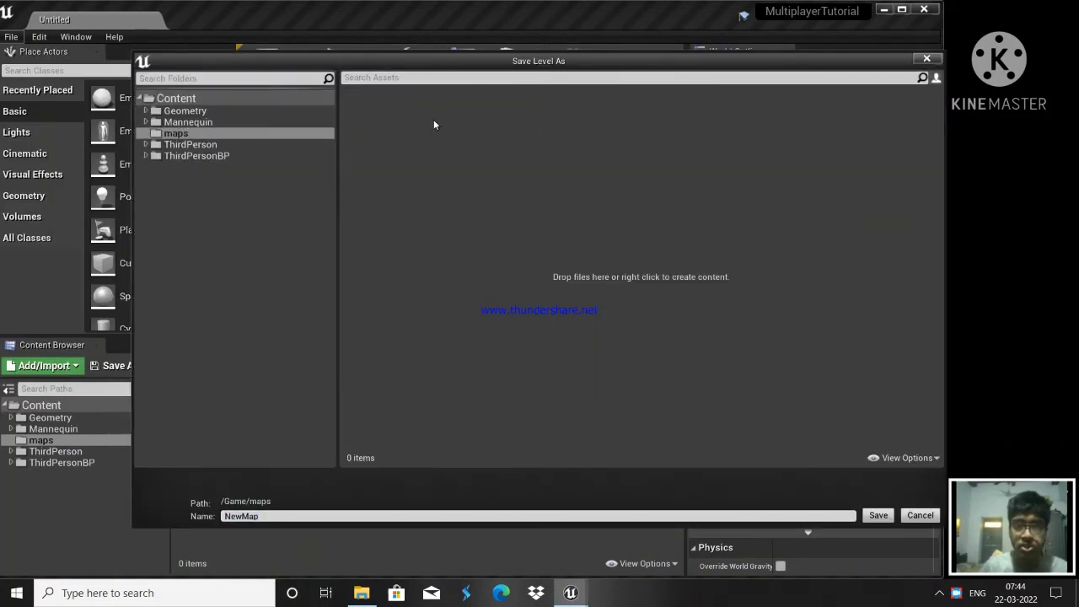
text(mainMenu)
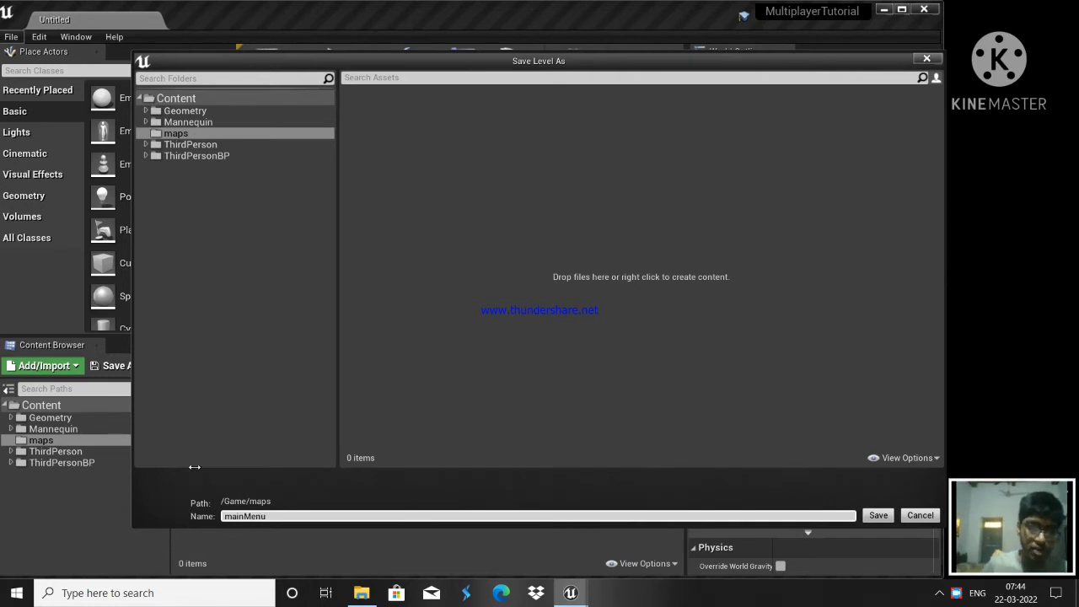
click(873, 515)
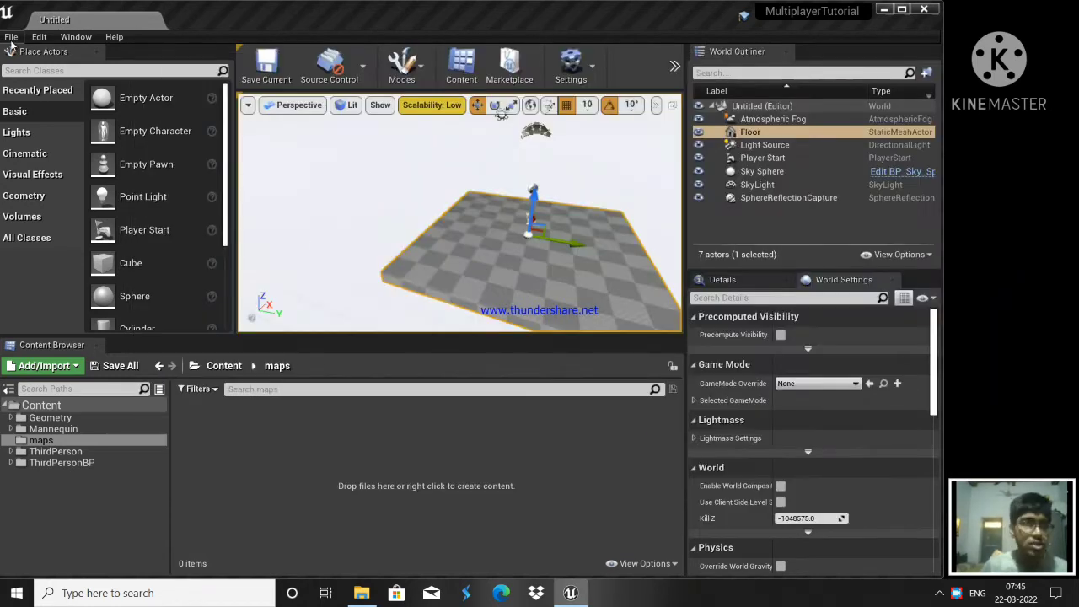
click(11, 39)
click(410, 190)
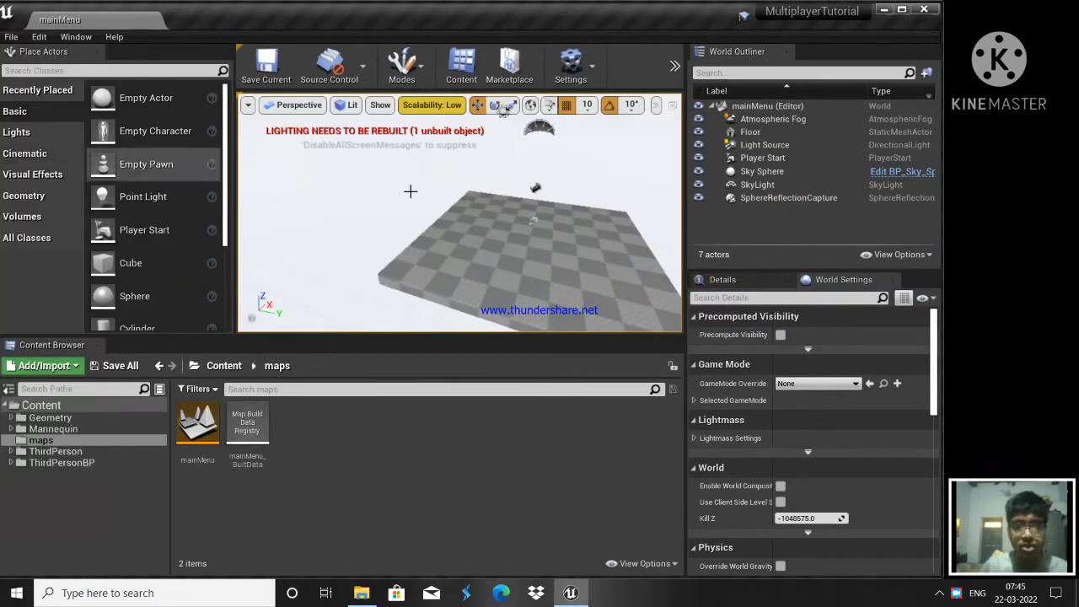
Set the Game Default Map to mainMenu in the project's Maps & Modes settings, then close the project settings
click(39, 37)
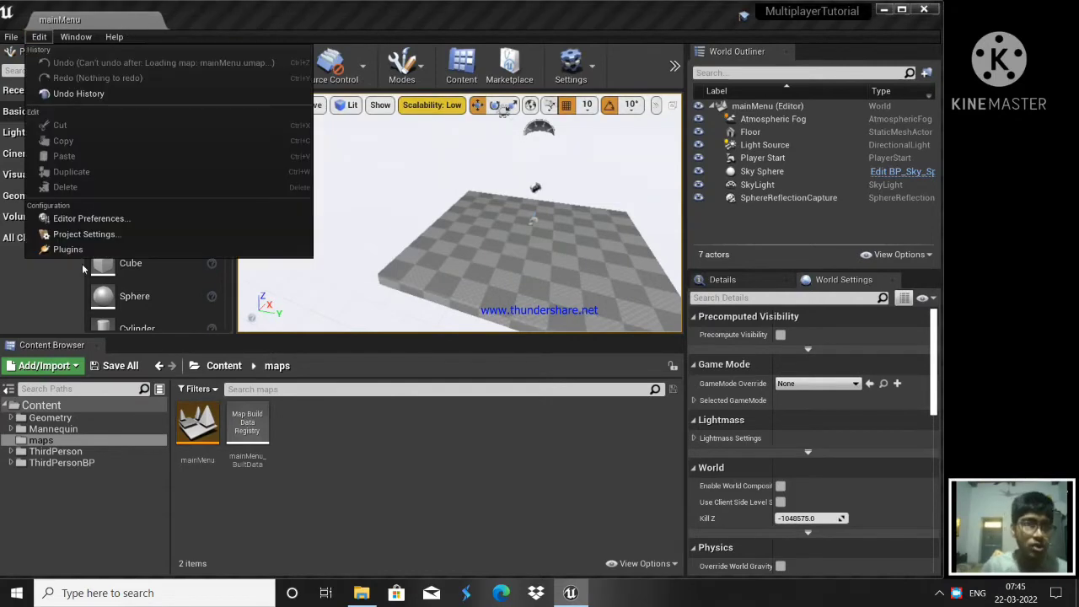
click(74, 240)
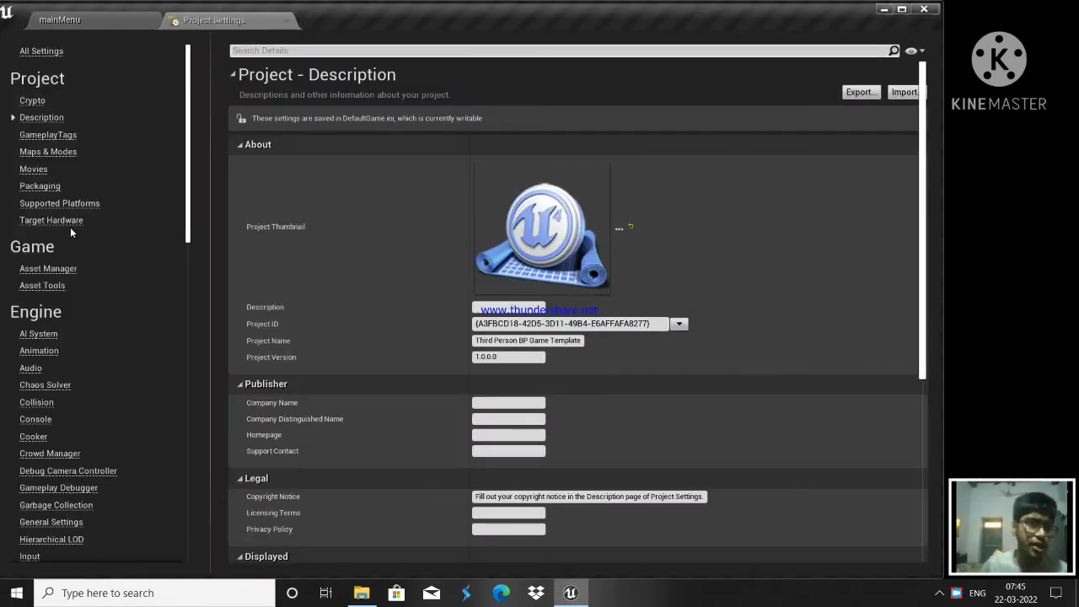
click(46, 152)
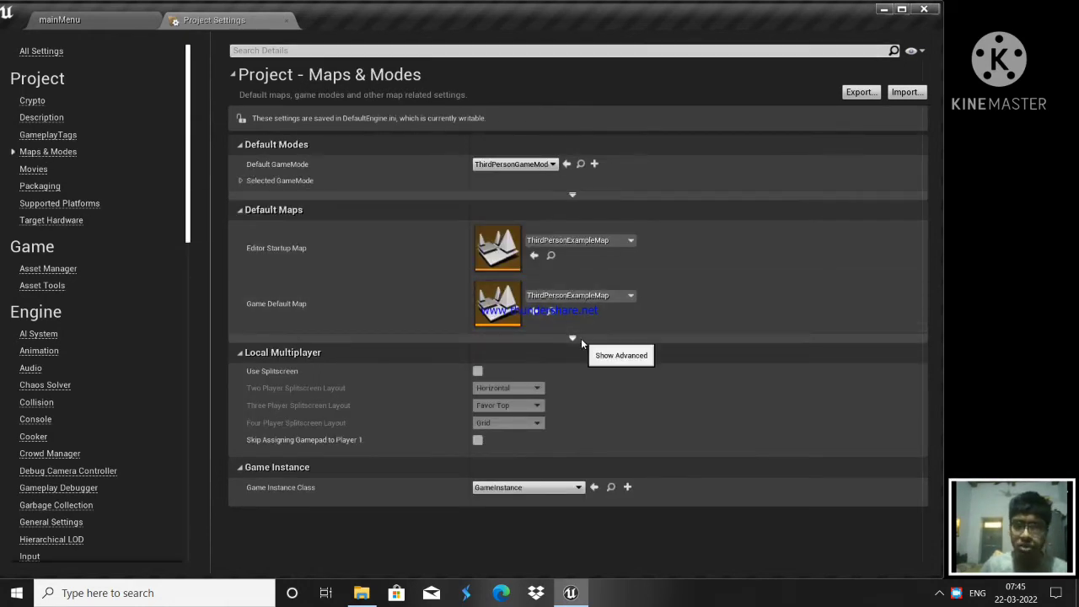
click(581, 338)
click(590, 295)
click(674, 390)
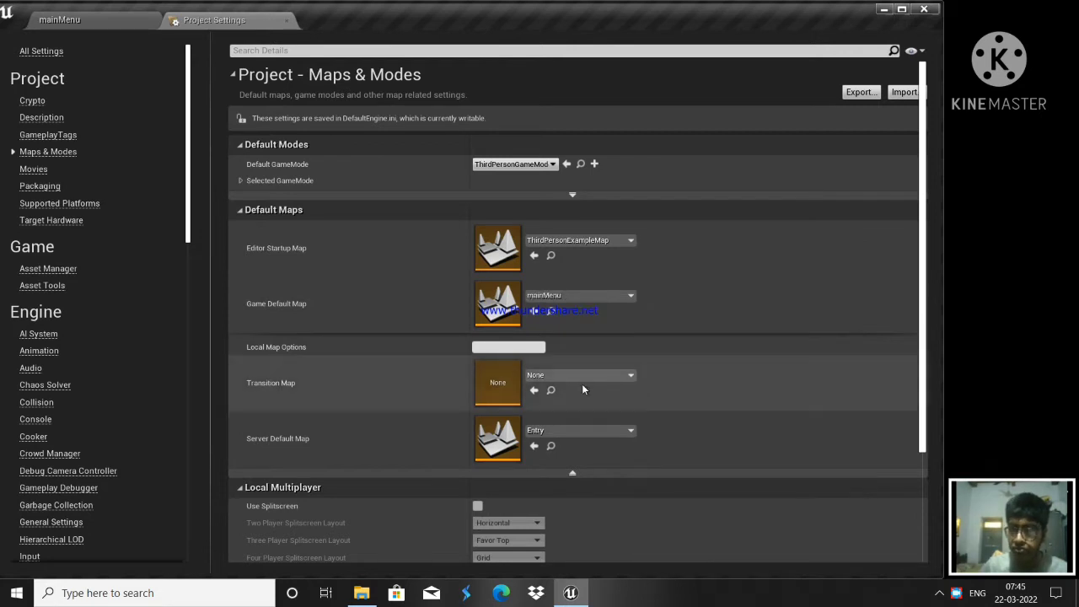
click(286, 20)
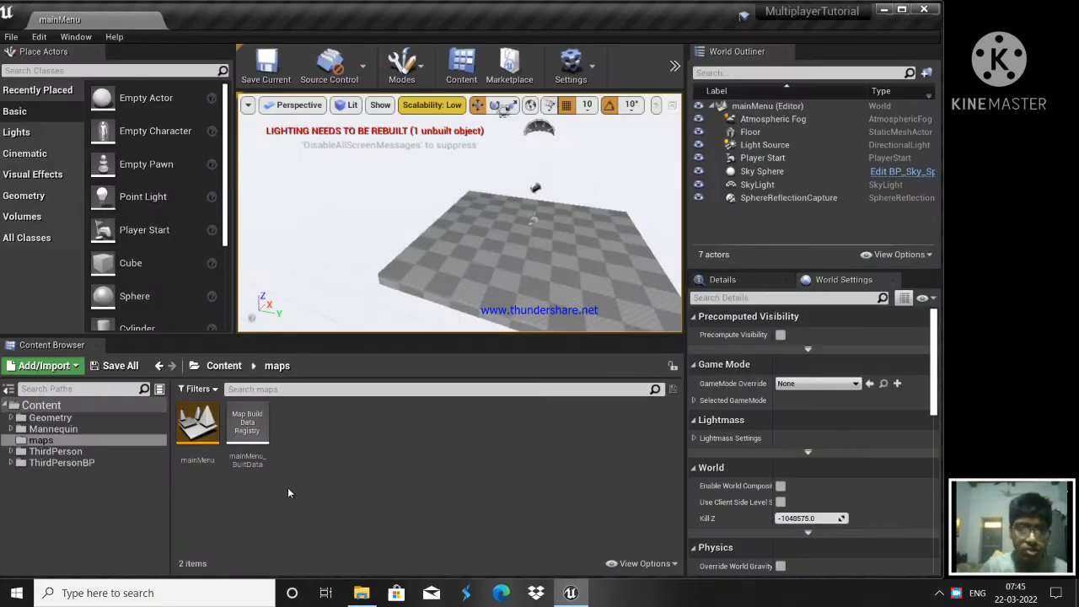
Play the mainMenu level in a new editor window, walk the character around the floor and stop the preview
click(673, 65)
mouse_move(714, 196)
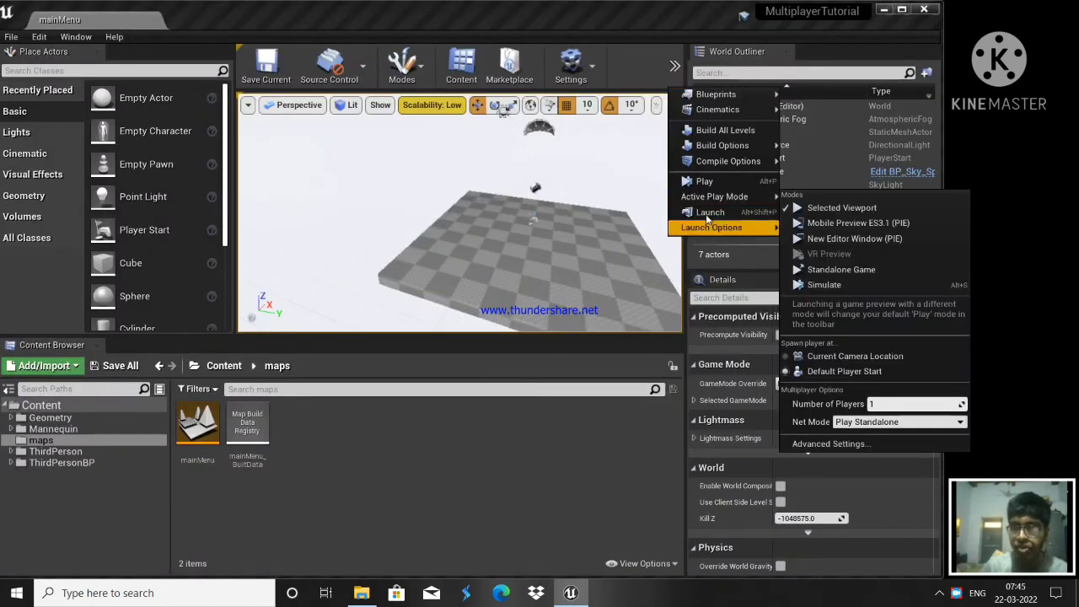
click(801, 239)
key(w)
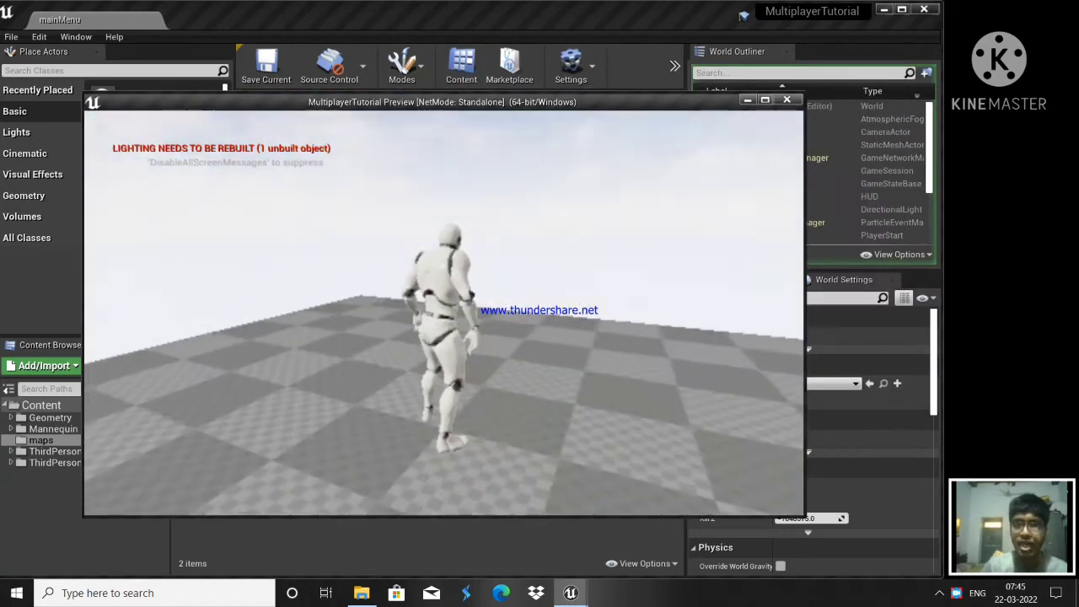
key(d)
key(s)
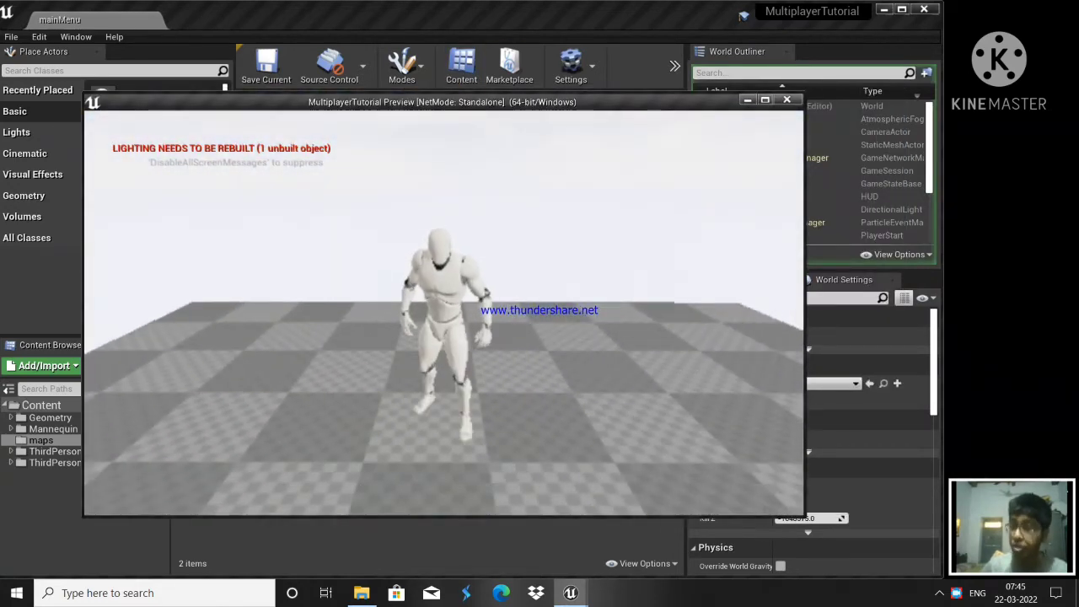
key(Escape)
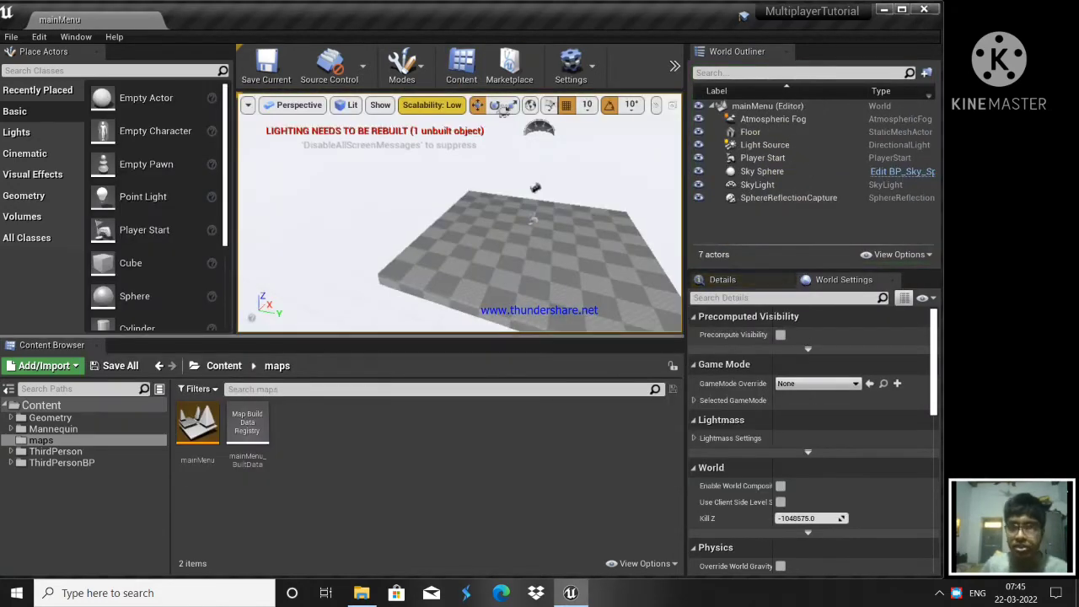
Expand the Selected GameMode classes in the mainMenu level's World Settings
mouse_move(508, 240)
mouse_down()
mouse_move(540, 226)
mouse_move(524, 257)
mouse_move(508, 241)
mouse_up()
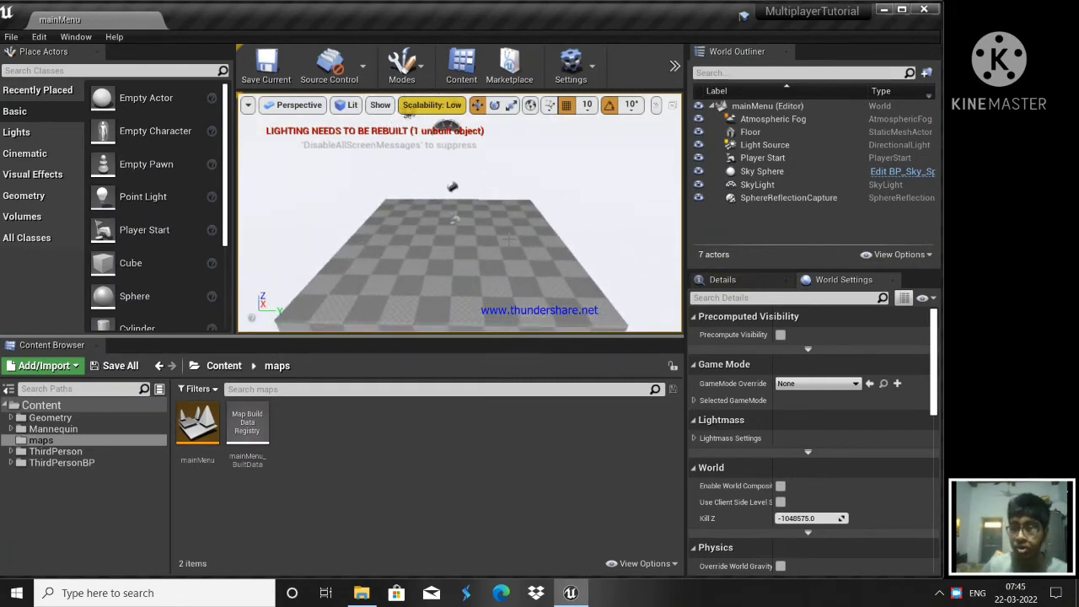
drag(409, 115, 413, 121)
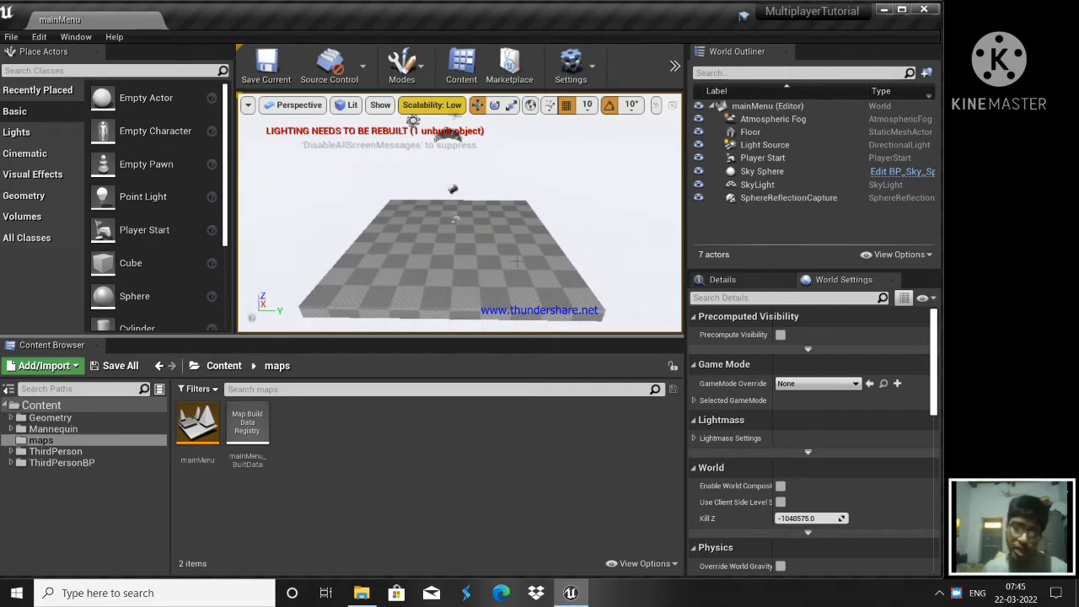
click(694, 400)
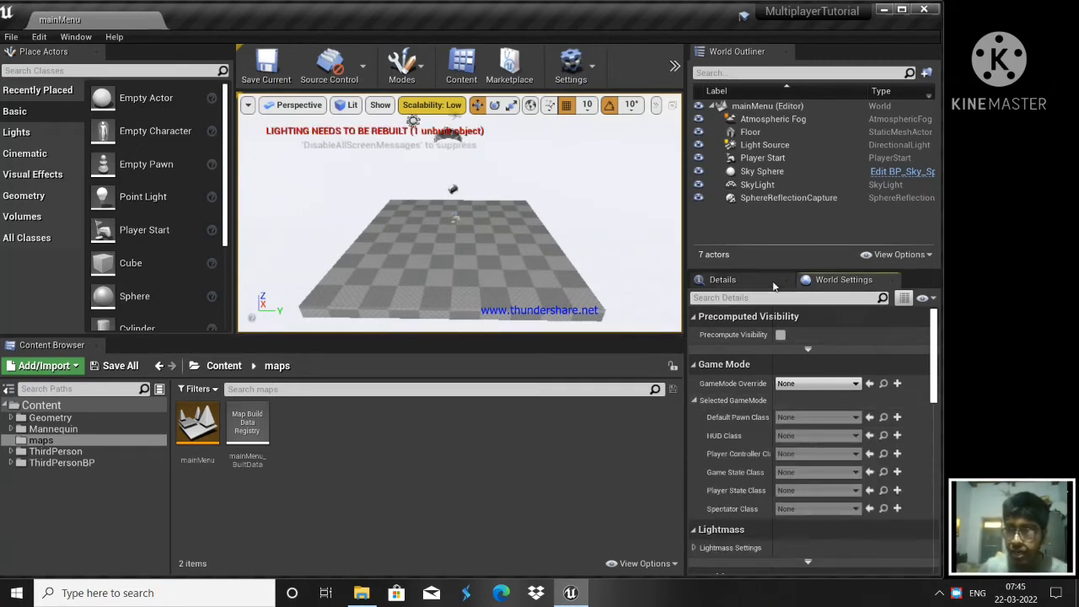
Close the World Settings panel and reopen it for the mainMenu level
click(774, 285)
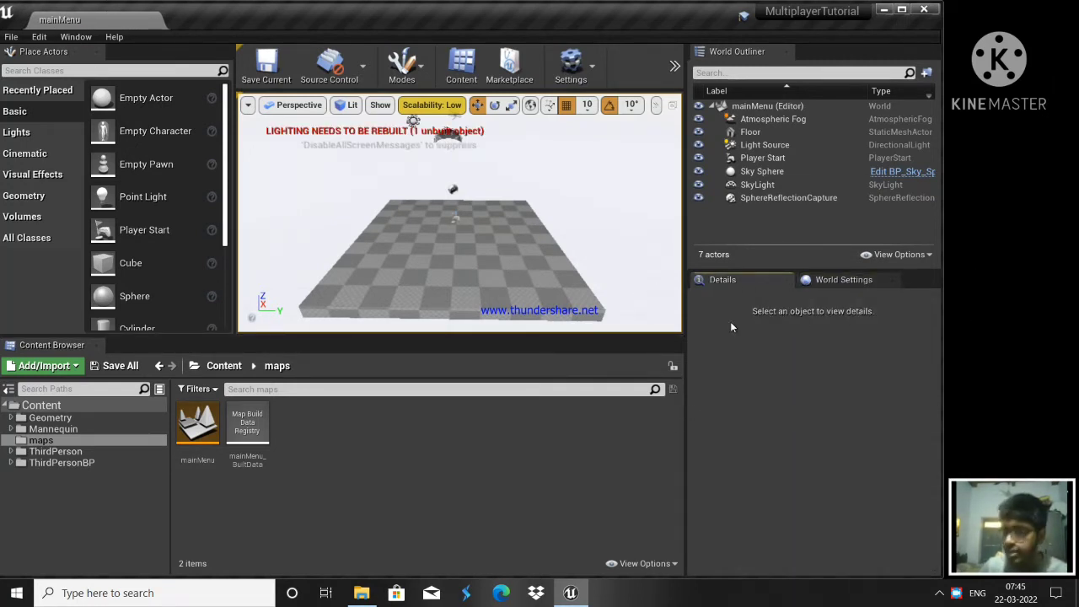
click(893, 280)
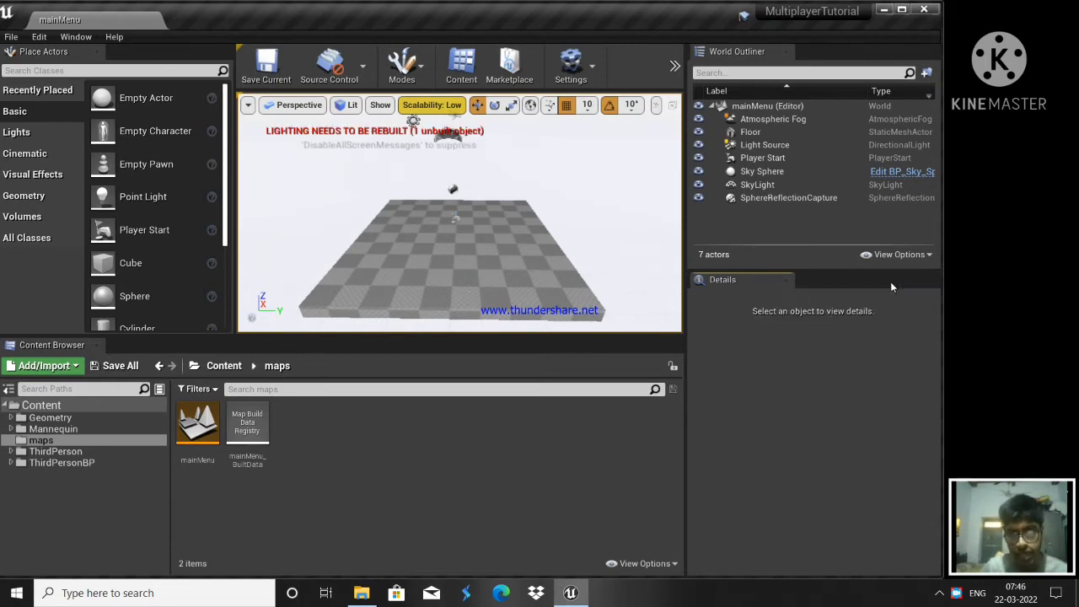
click(42, 37)
mouse_move(76, 39)
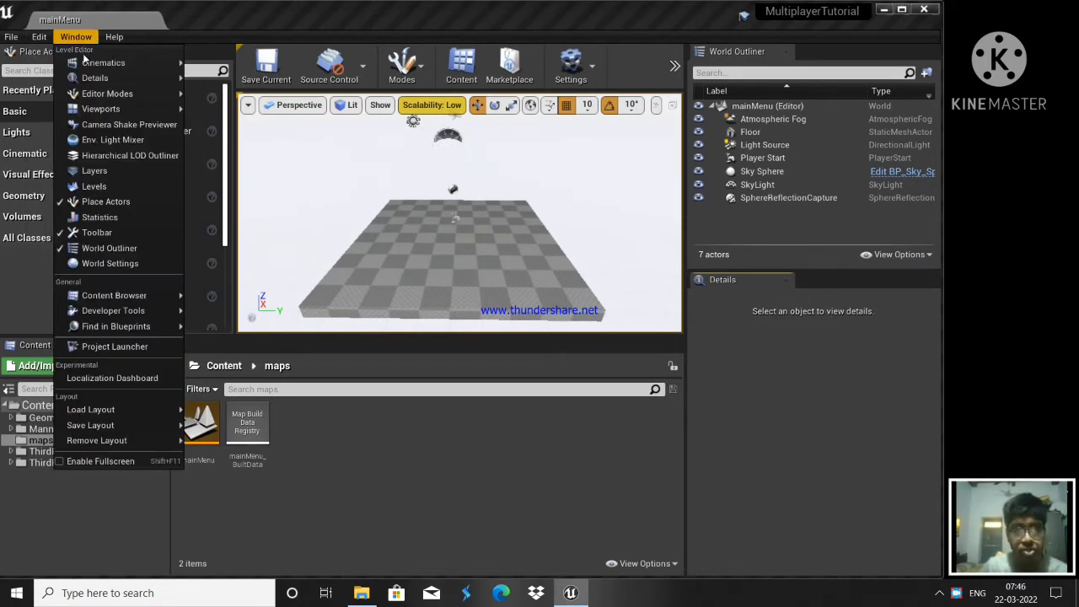
click(107, 264)
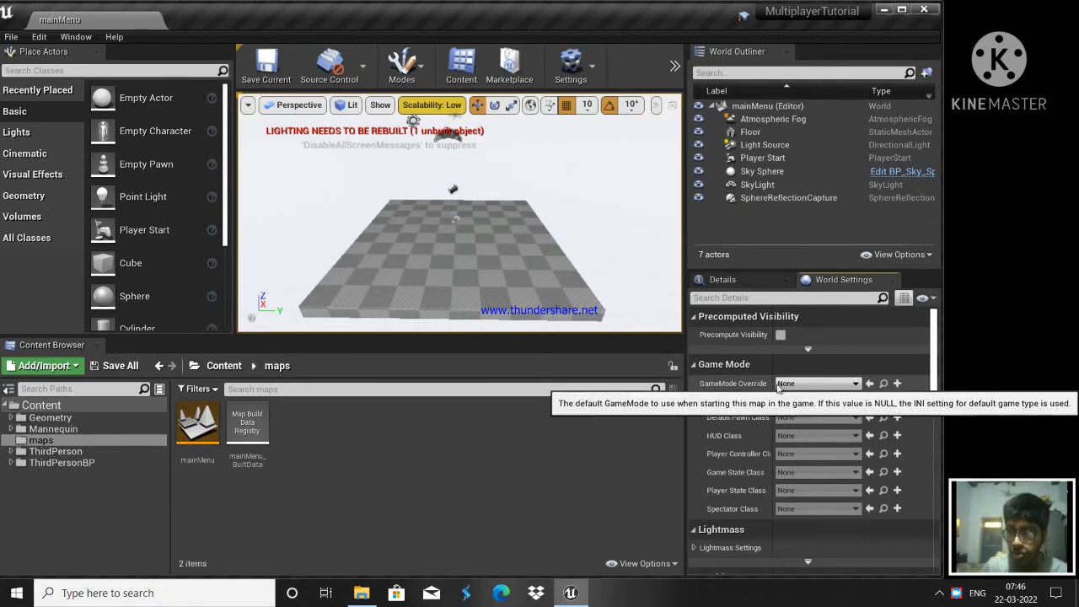
Search the project settings for "gamemode" to examine the project's default game mode classes, then close the settings
click(841, 384)
click(840, 383)
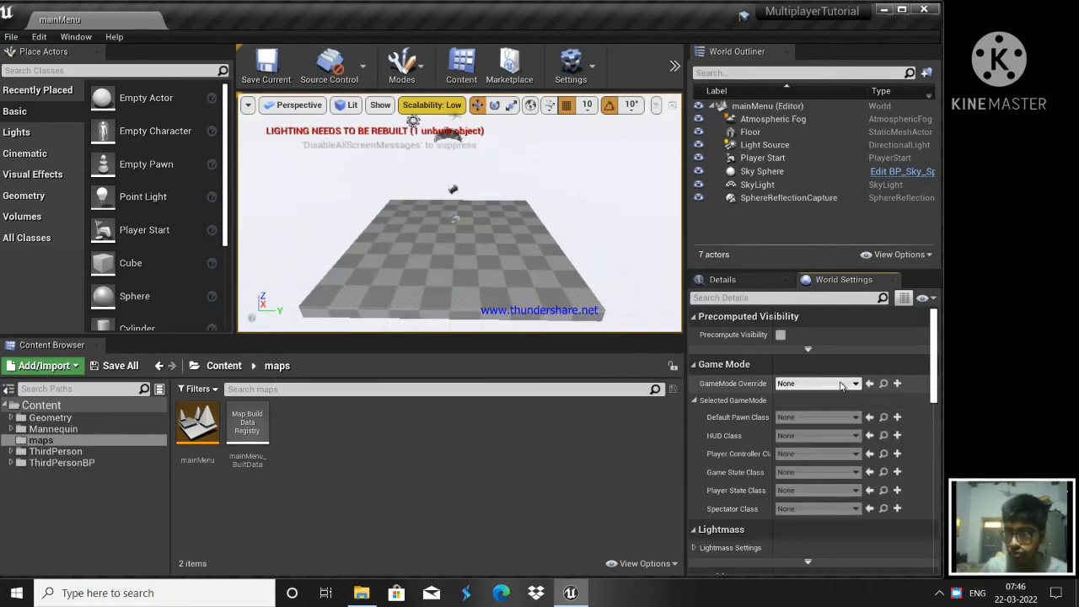
click(38, 37)
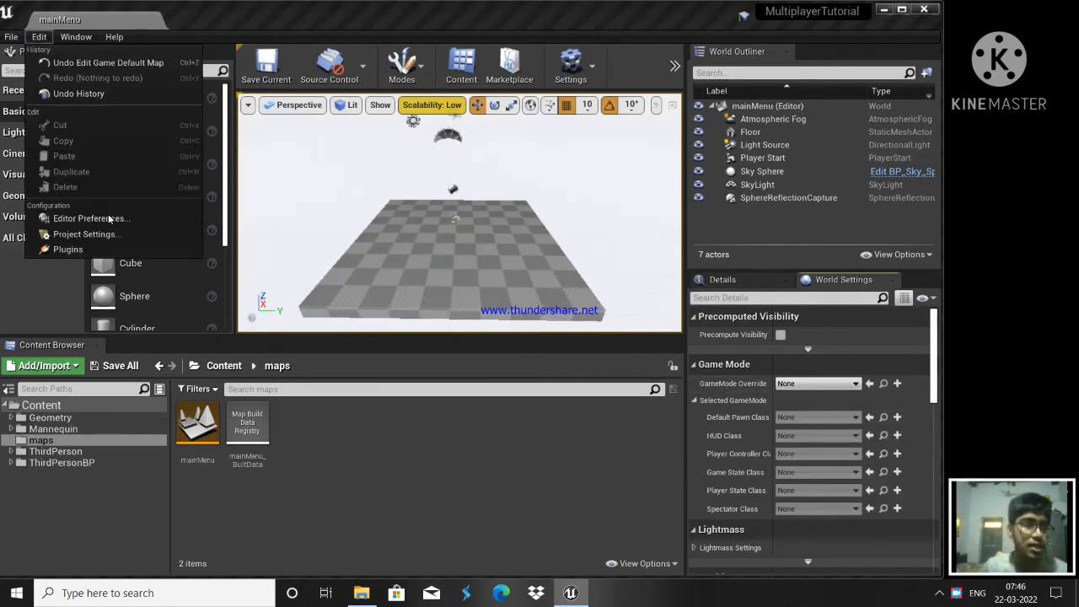
click(68, 234)
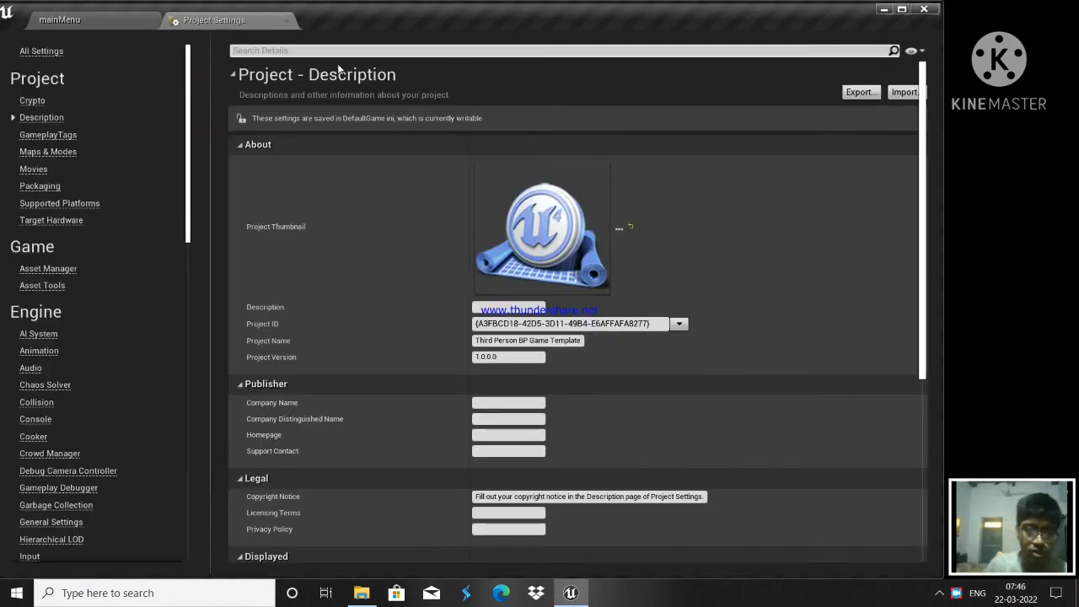
text(gamemode)
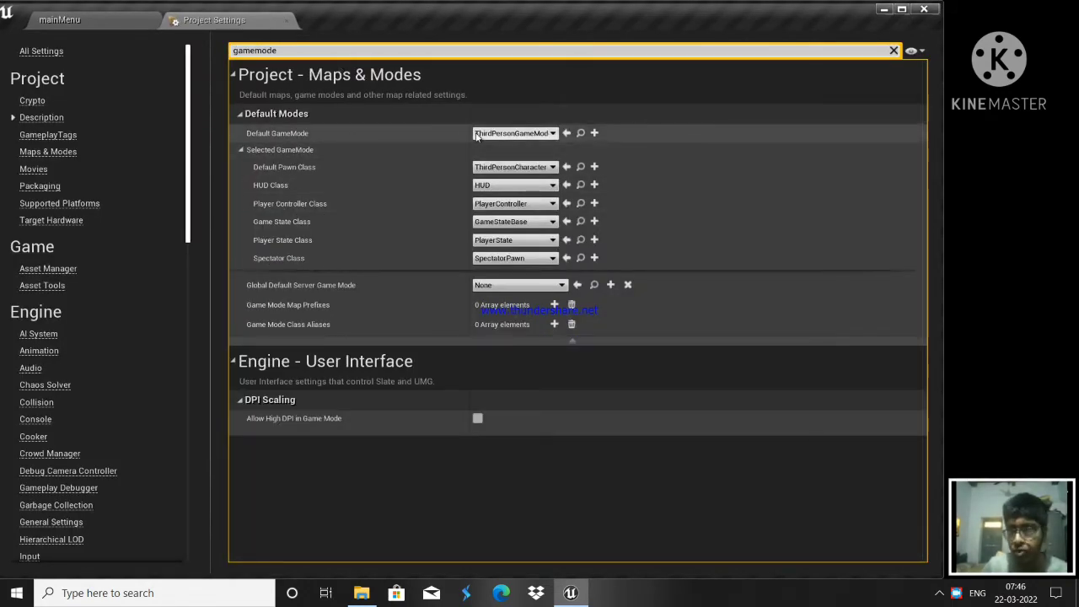
click(287, 20)
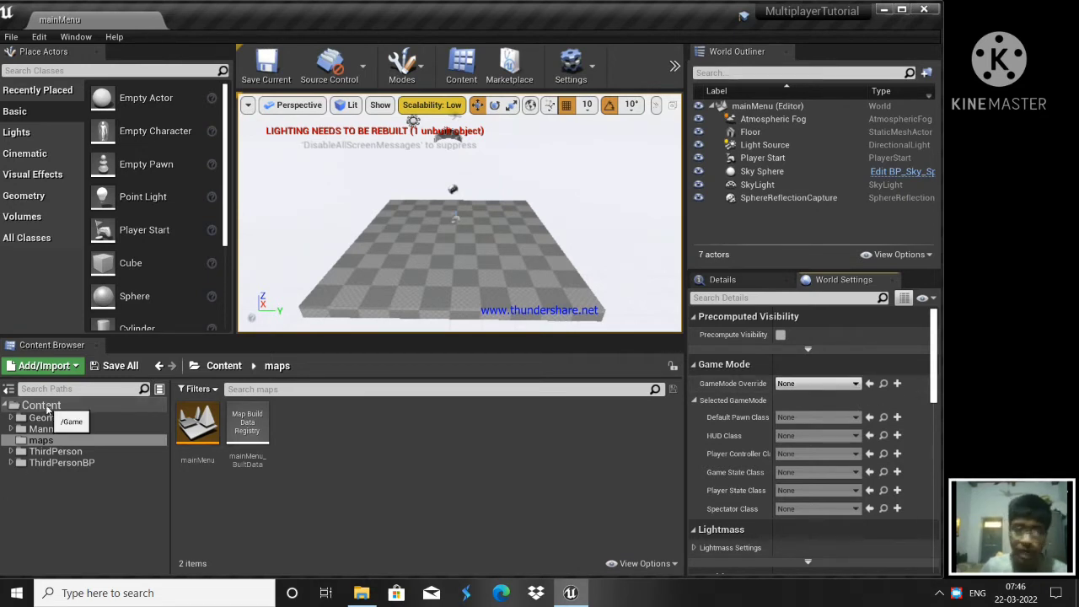
Create a new folder named blueprints in the project's Content root
click(42, 405)
right_click(608, 465)
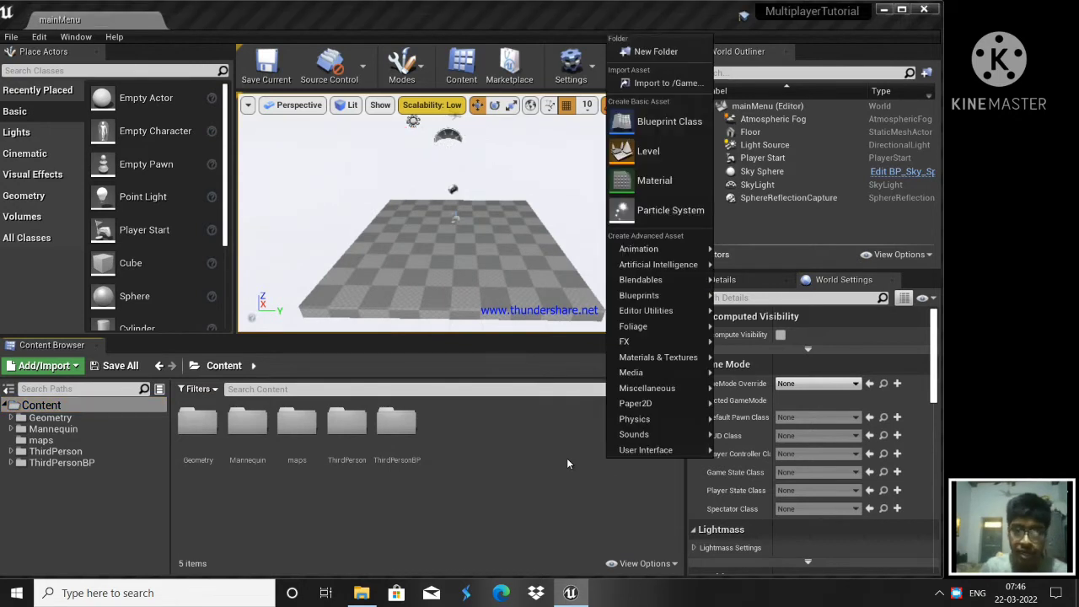
click(486, 452)
right_click(486, 452)
click(535, 47)
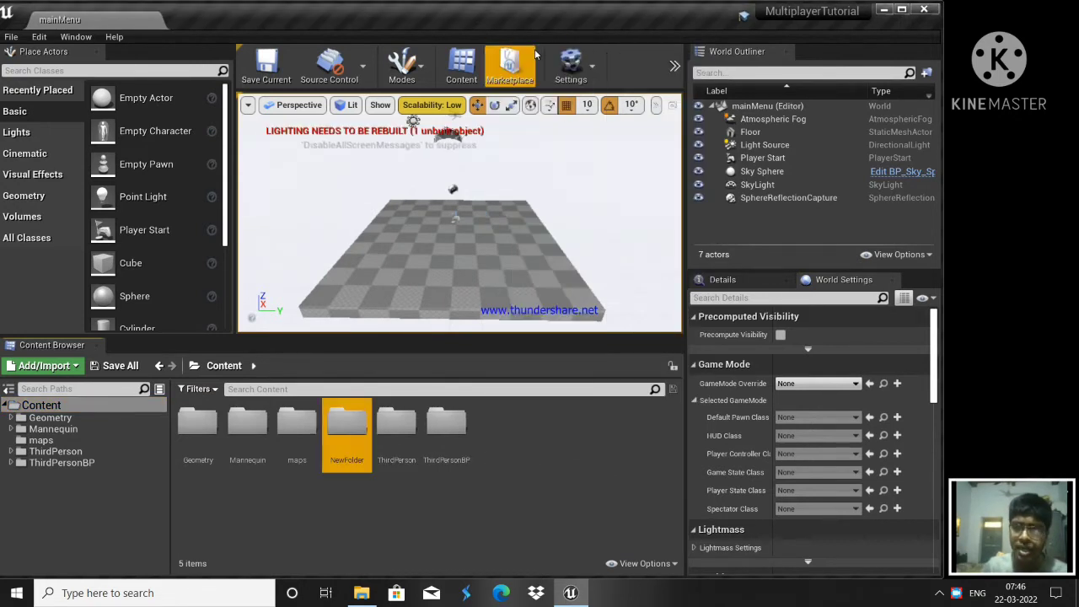
text(blueprints)
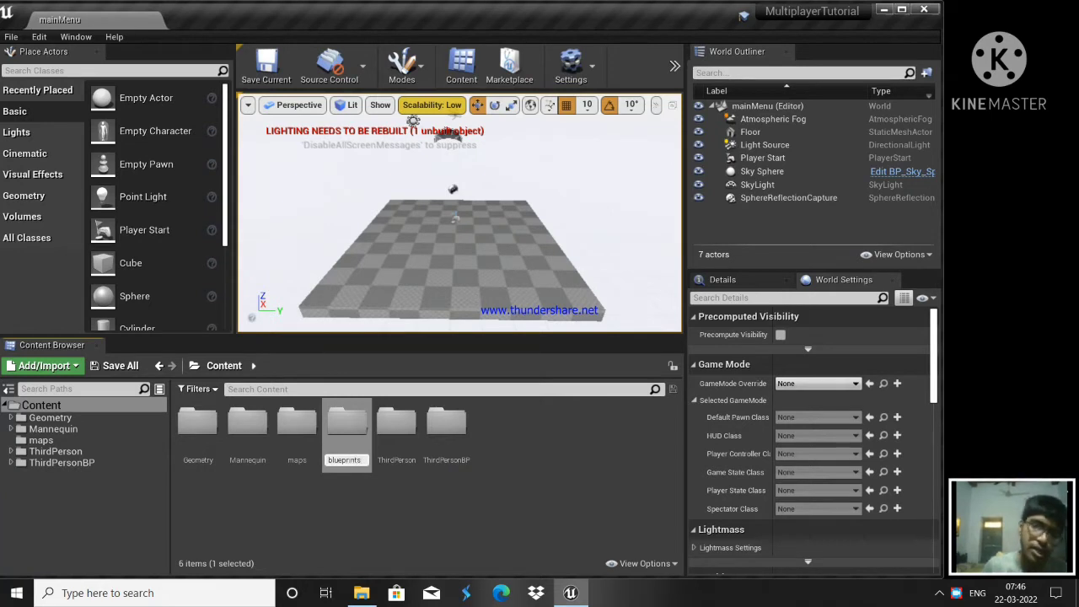
key(Return)
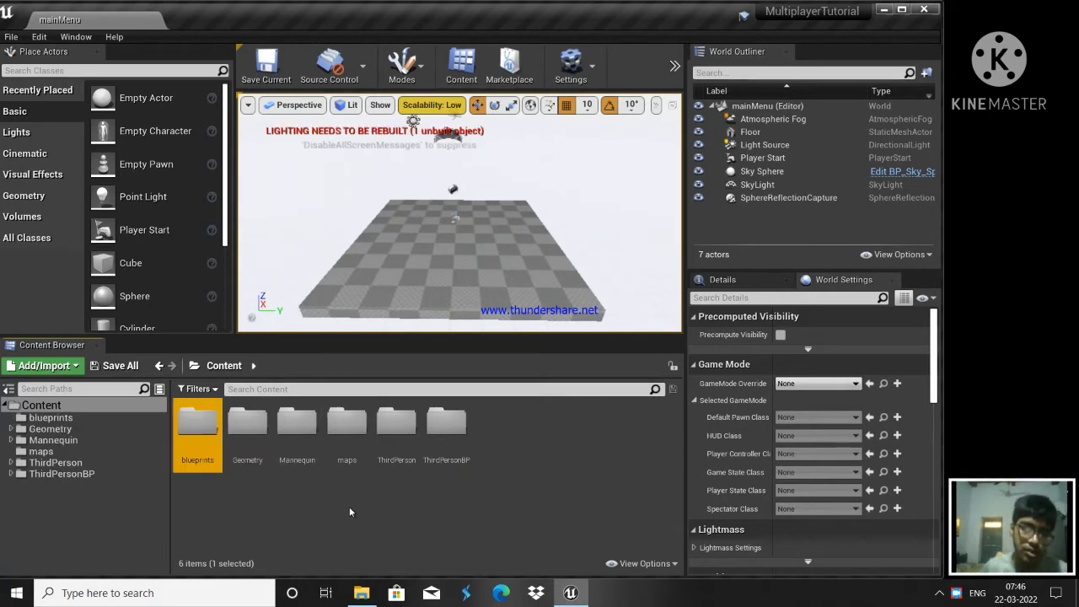
Create a subfolder named mainMenu inside the blueprints folder
double_click(194, 451)
right_click(193, 451)
click(236, 42)
text(ma)
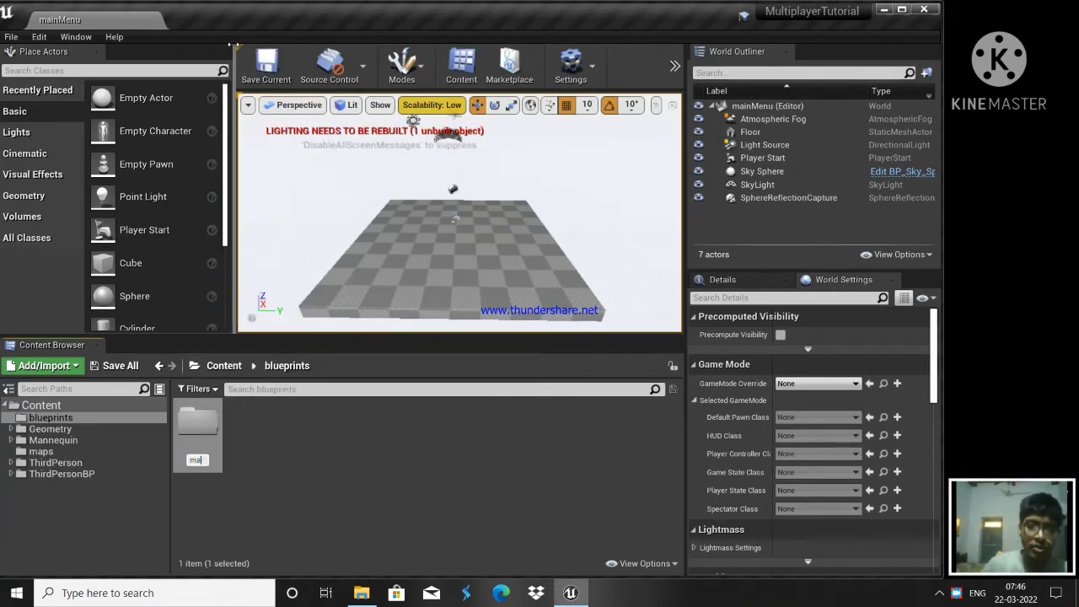
text(inMenu)
key(Return)
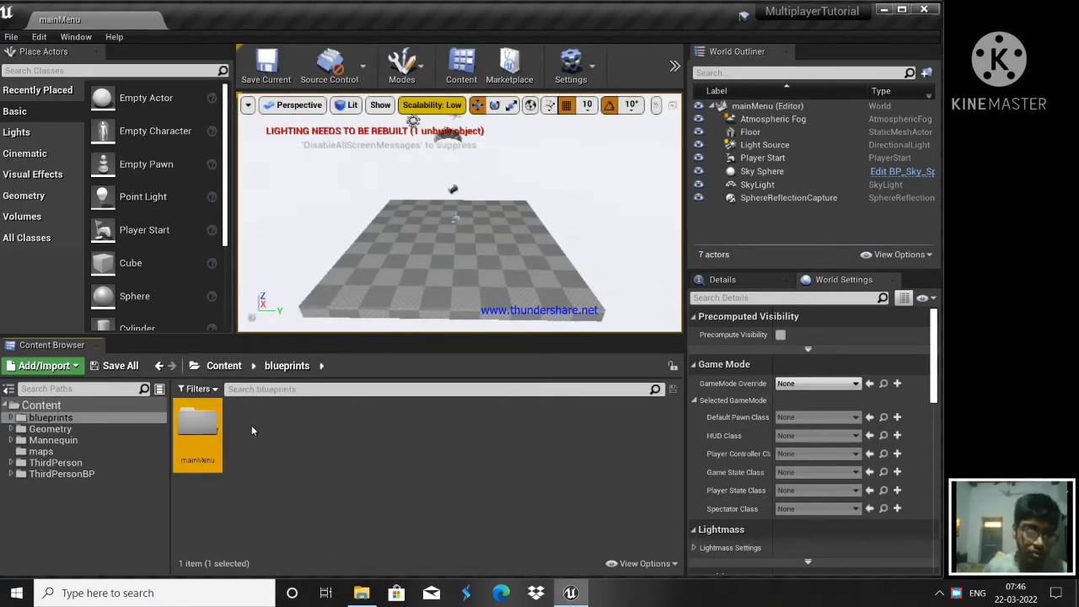
Create a subfolder named UI inside the blueprints/mainMenu folder
double_click(216, 435)
right_click(224, 441)
click(293, 27)
text(UI)
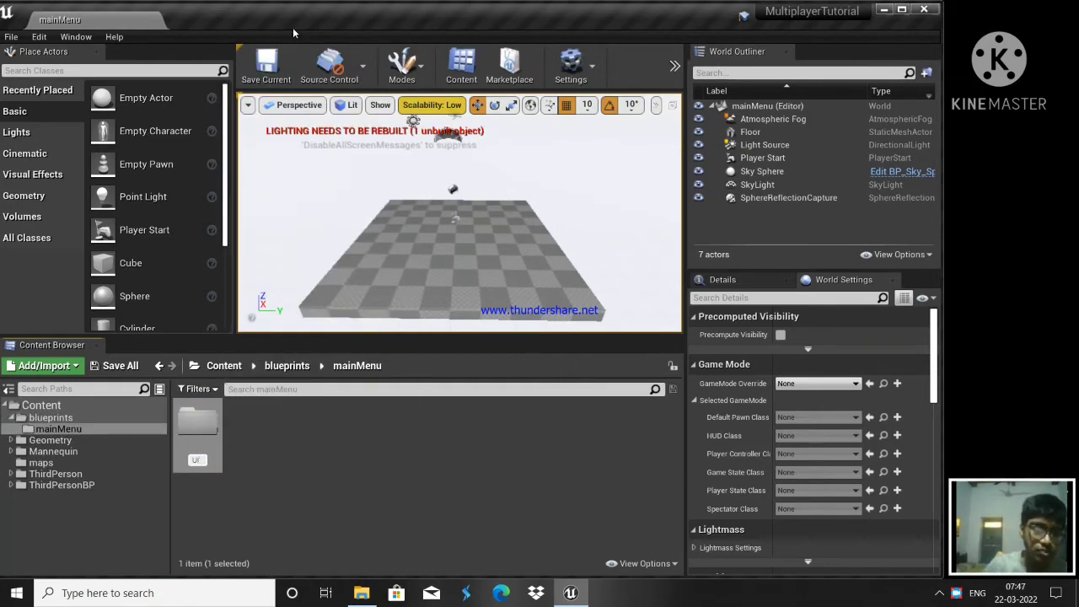
key(Return)
Create a second subfolder named gamemodeStuff beside UI in the blueprints/mainMenu folder
right_click(332, 428)
click(371, 172)
text(gamem)
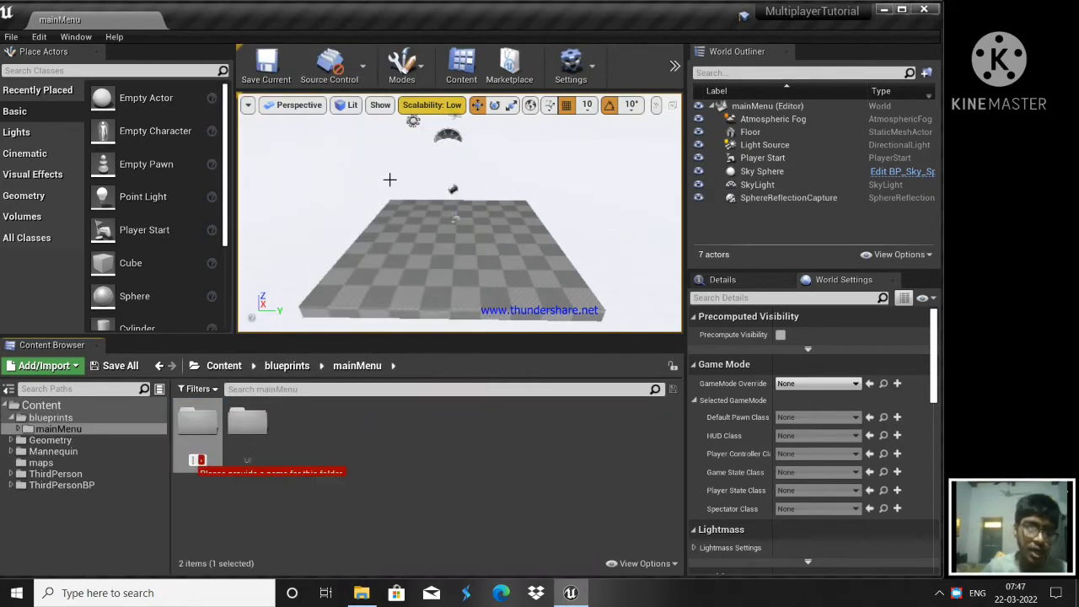
text(odes)
key(Return)
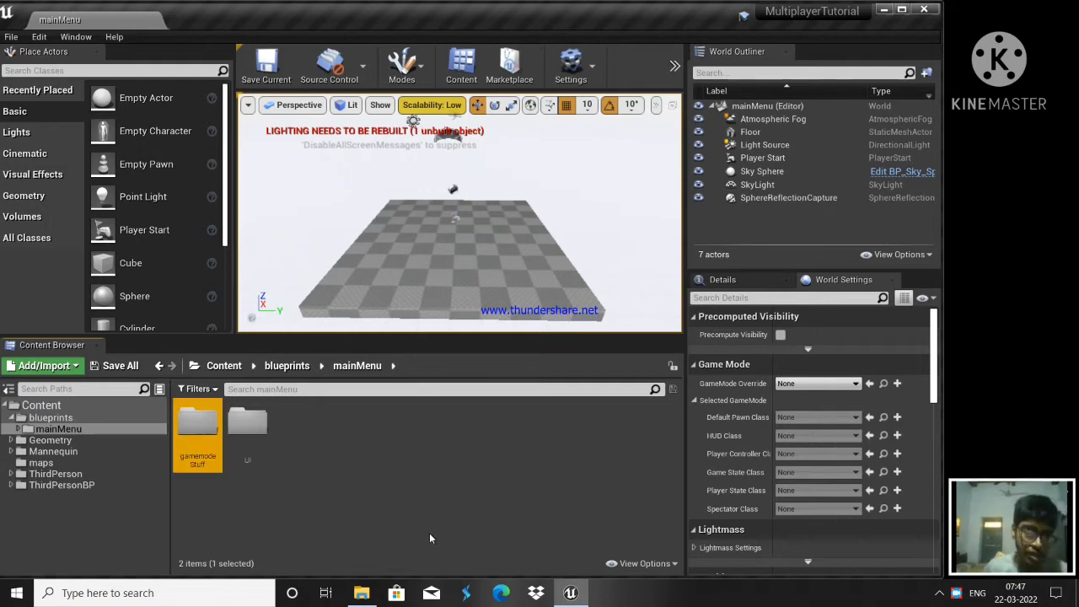
Create a Blueprint Class inside the gamemodeStuff folder with GameMode as its parent class
double_click(199, 421)
right_click(195, 432)
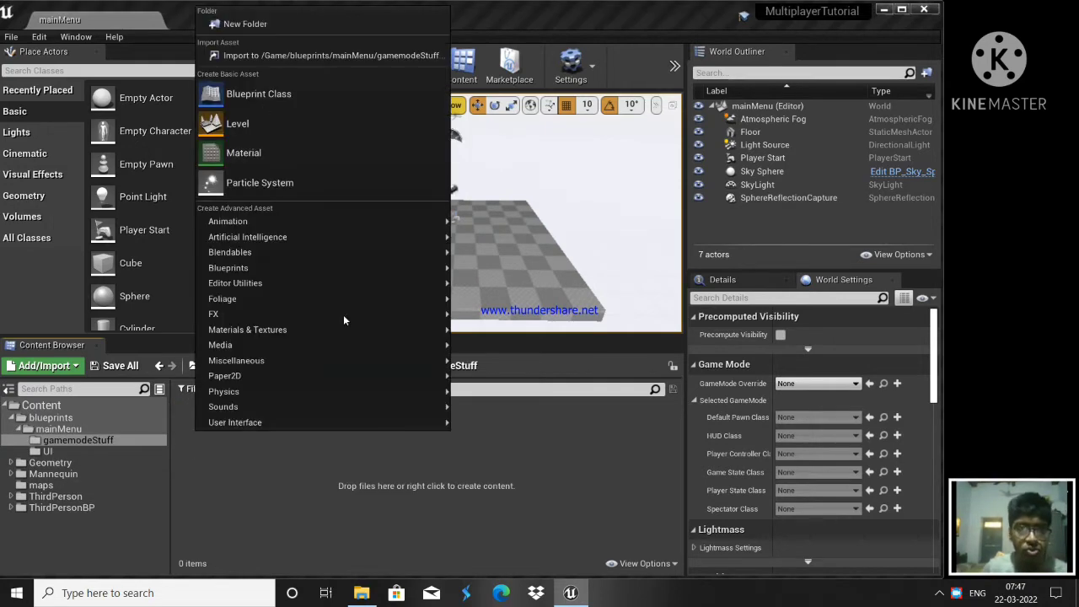
click(247, 443)
right_click(247, 443)
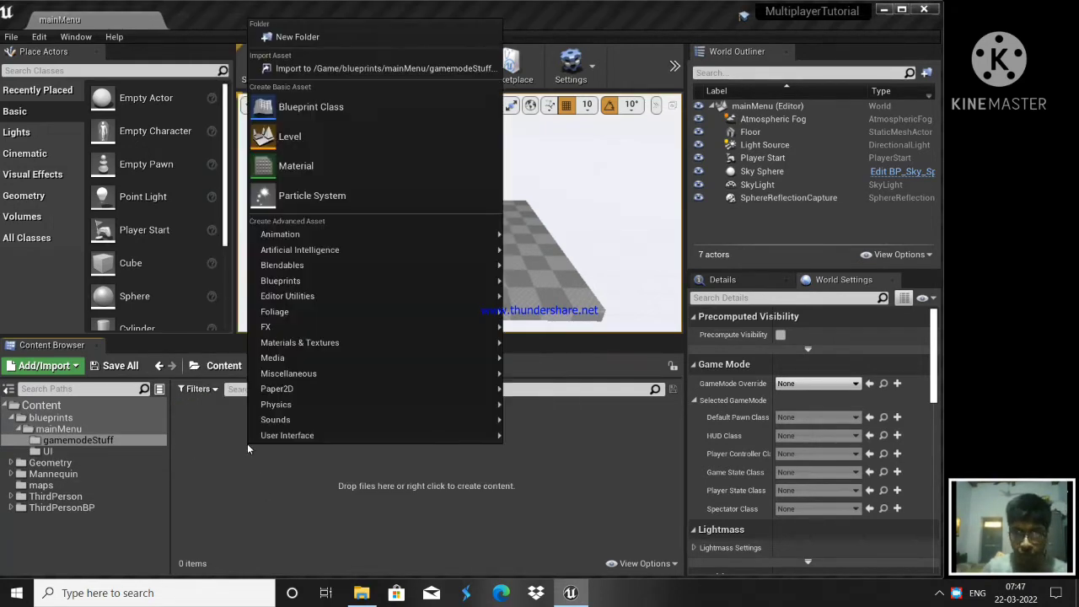
click(308, 107)
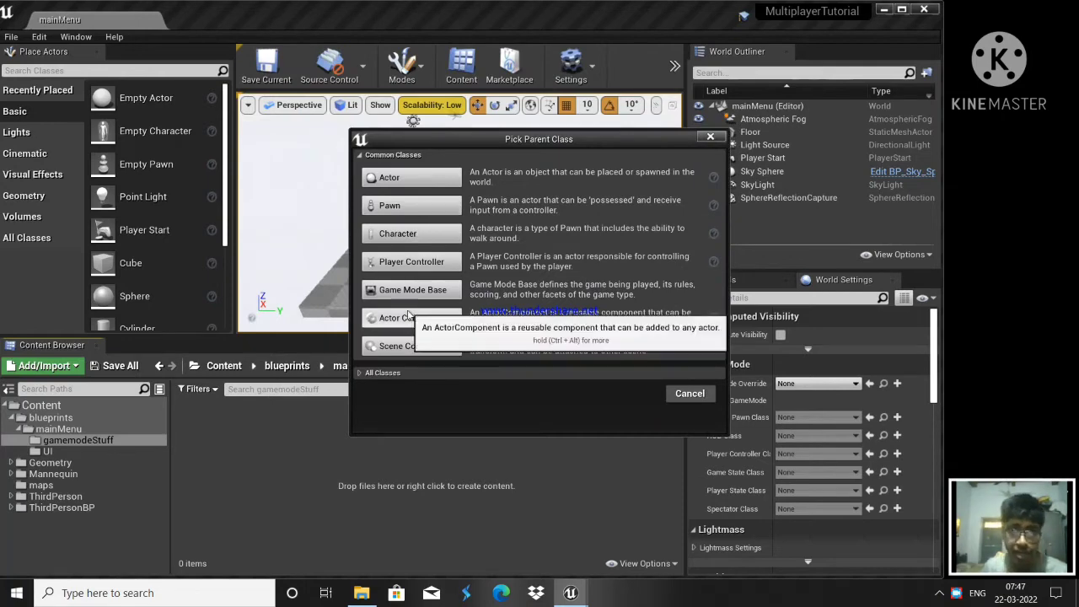
click(383, 372)
click(403, 389)
text(gamemode)
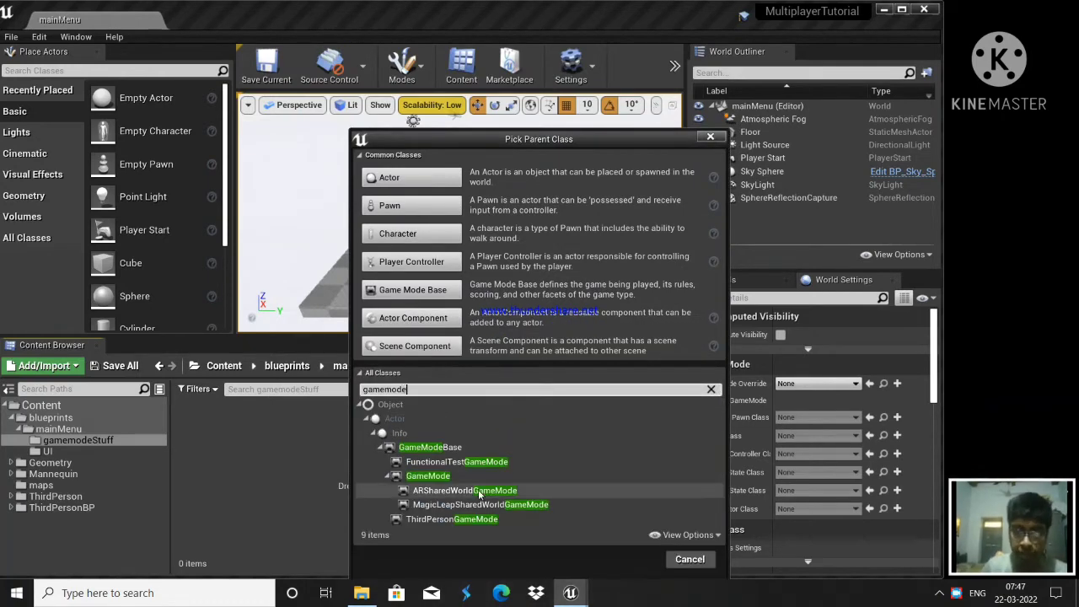
click(438, 475)
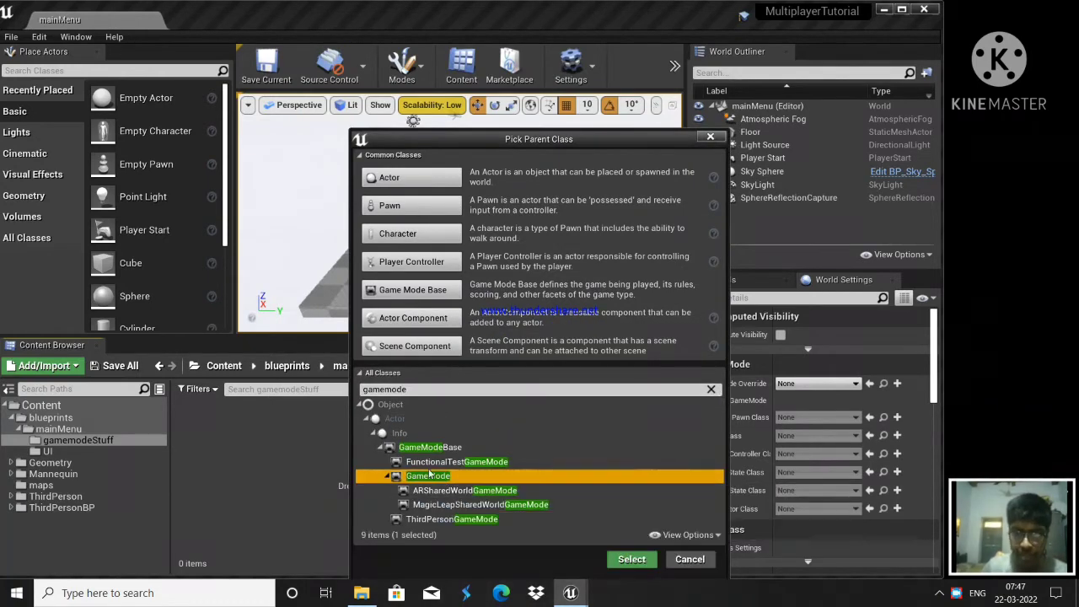
click(632, 559)
Name the new game mode blueprint mainMenuGM
text(m)
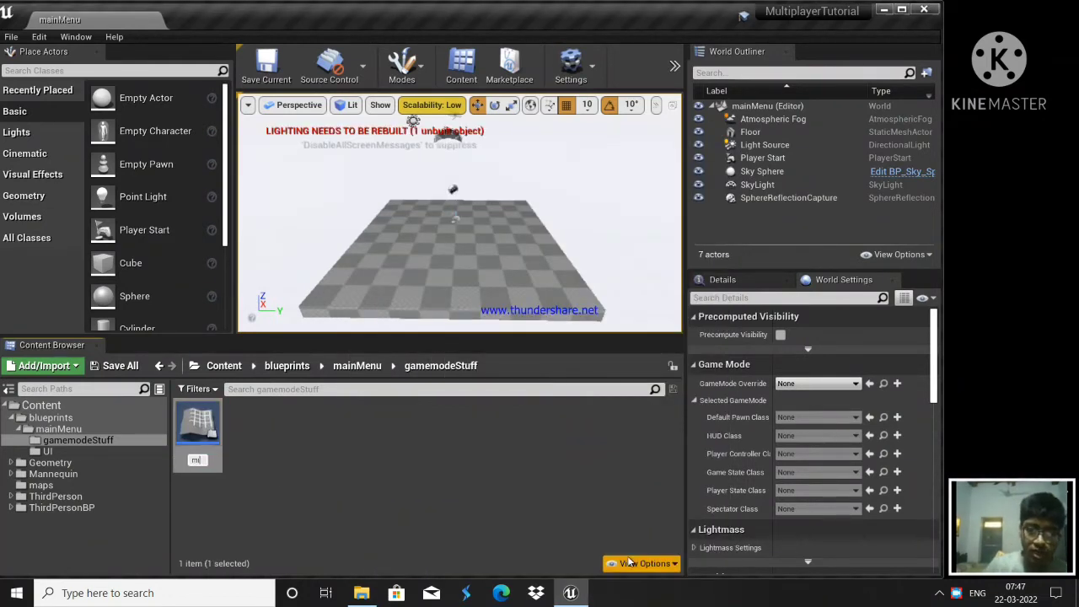
text(ina)
key(BackSpace)
key(BackSpace)
key(BackSpace)
text(ain)
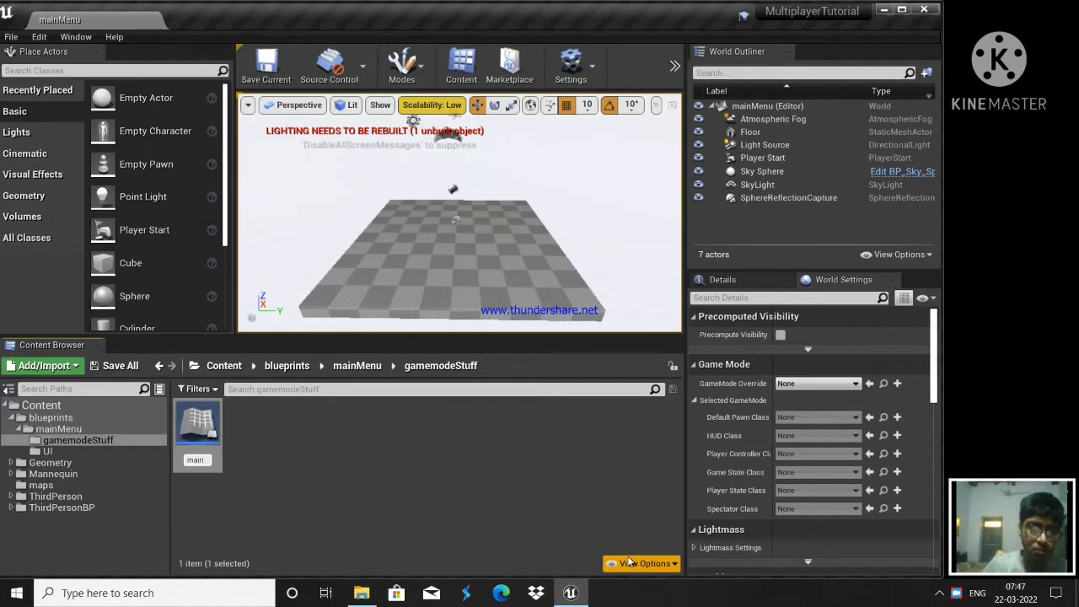
text(MenuGM)
key(Return)
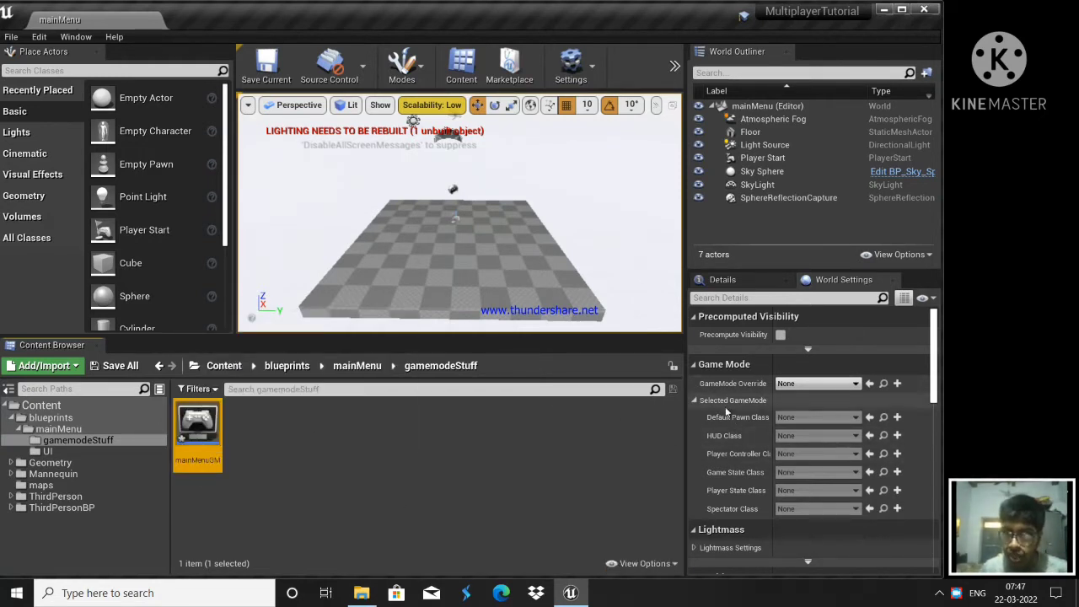
Set the mainMenu level's GameMode Override to mainMenuGM in the World Settings and save everything
click(788, 387)
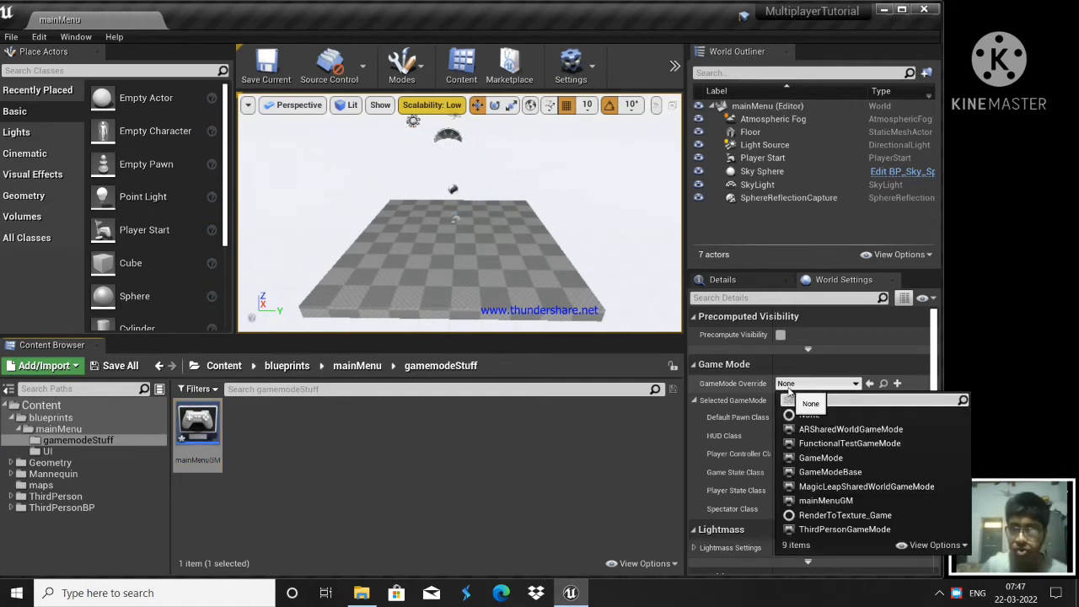
click(824, 500)
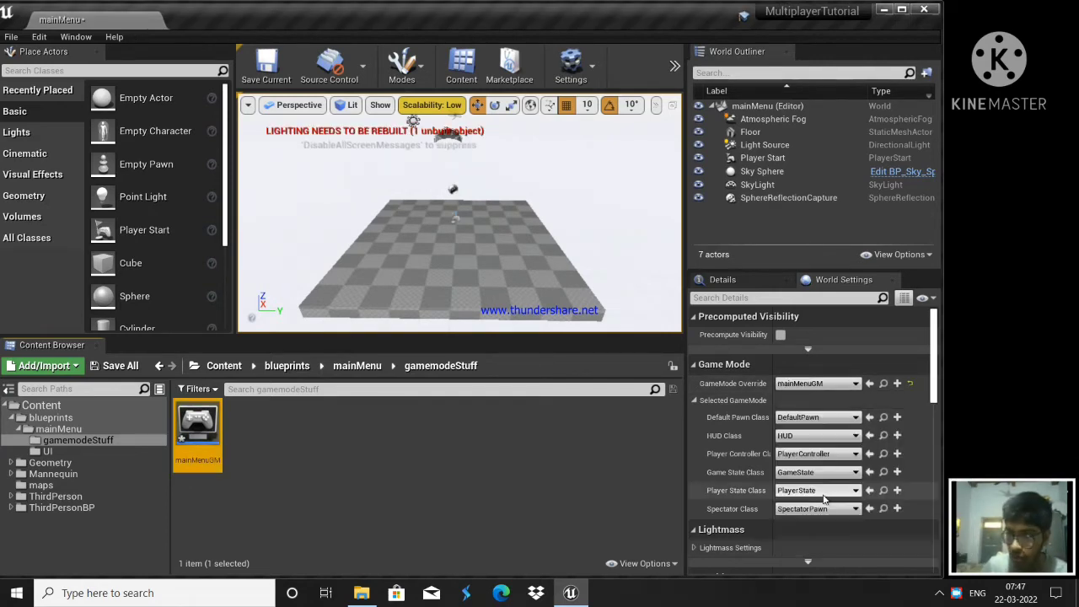
click(10, 36)
click(33, 157)
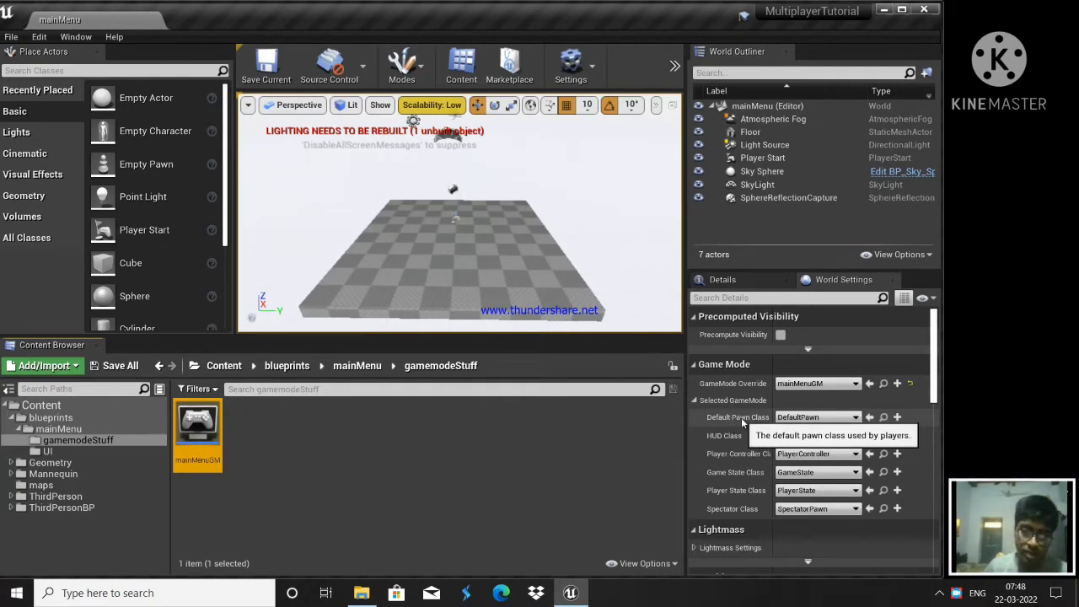
Set the Default Pawn Class of the mainMenuGM game mode to None and save everything
click(788, 418)
text(none)
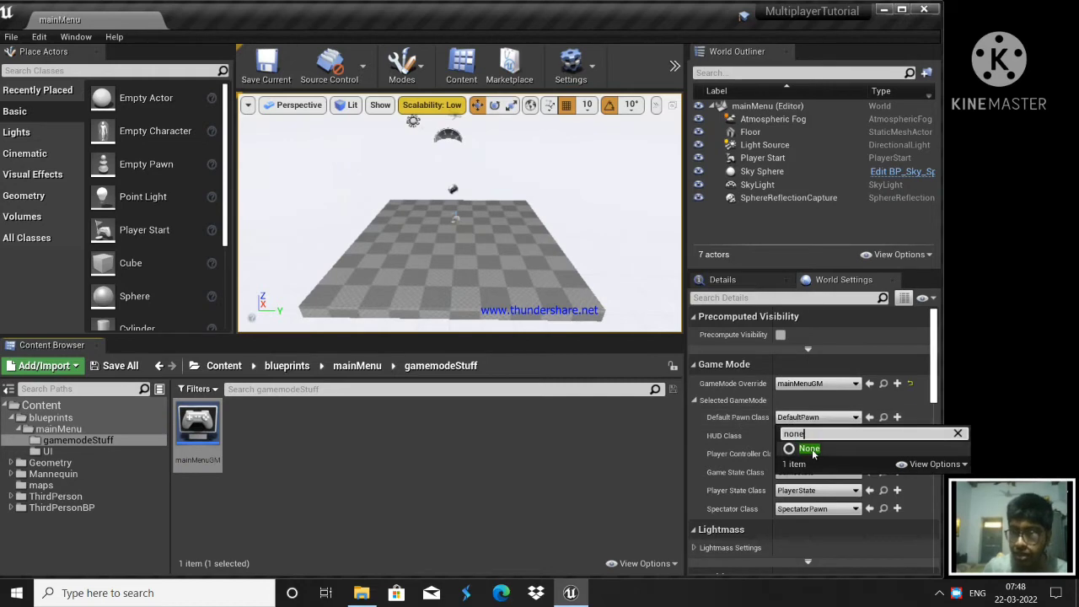
click(807, 449)
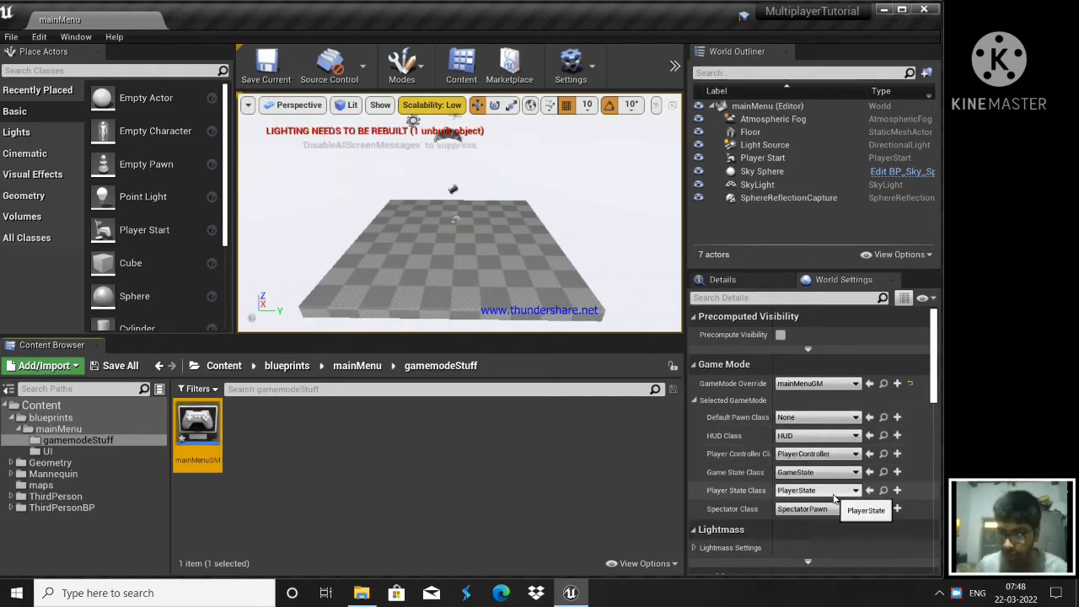
click(10, 36)
click(34, 149)
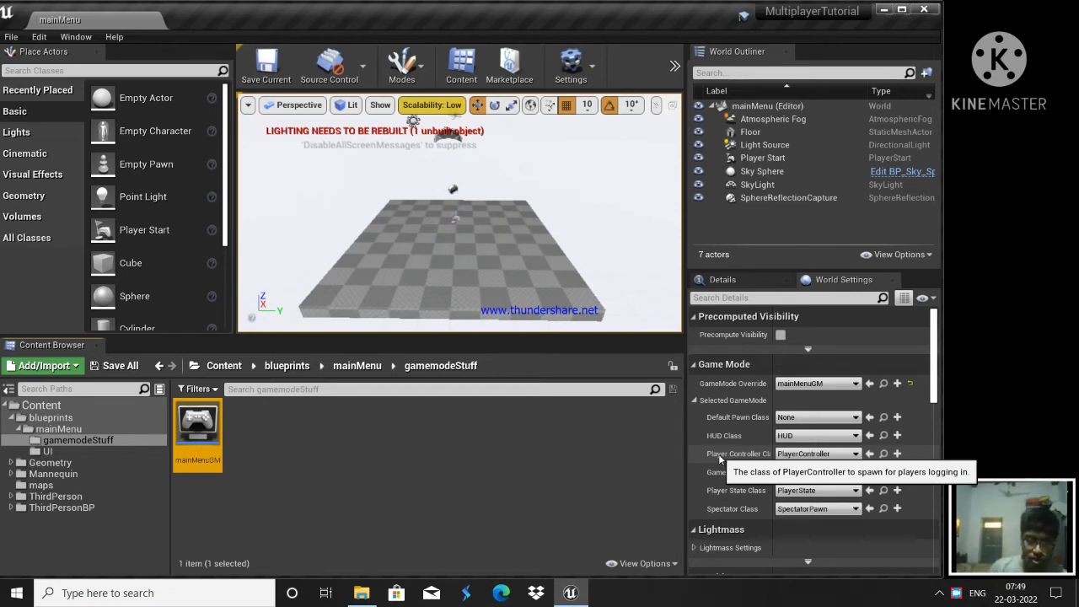
click(669, 461)
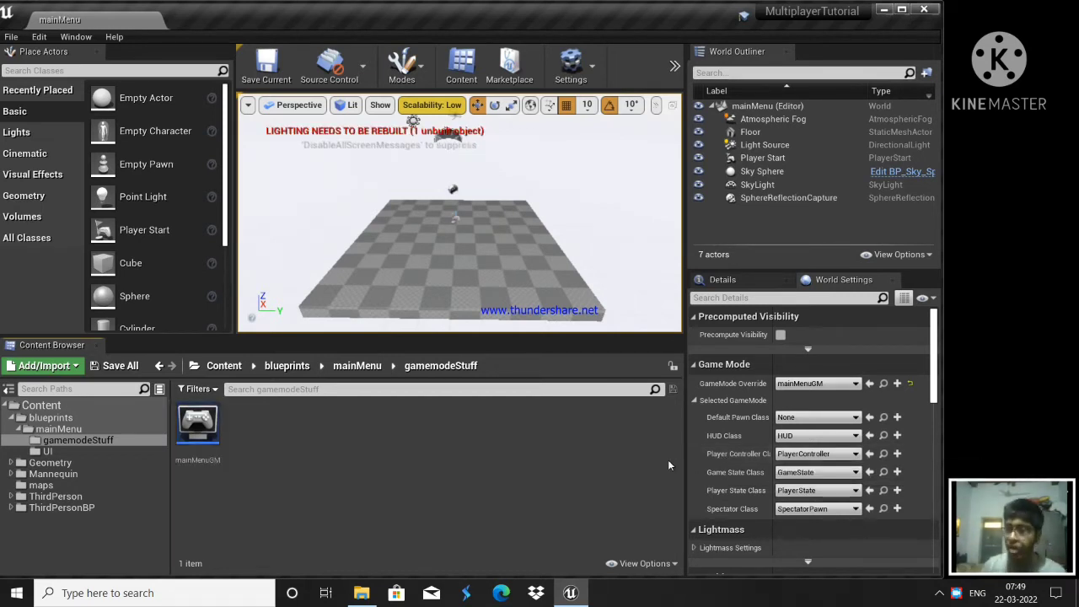
click(826, 456)
click(567, 457)
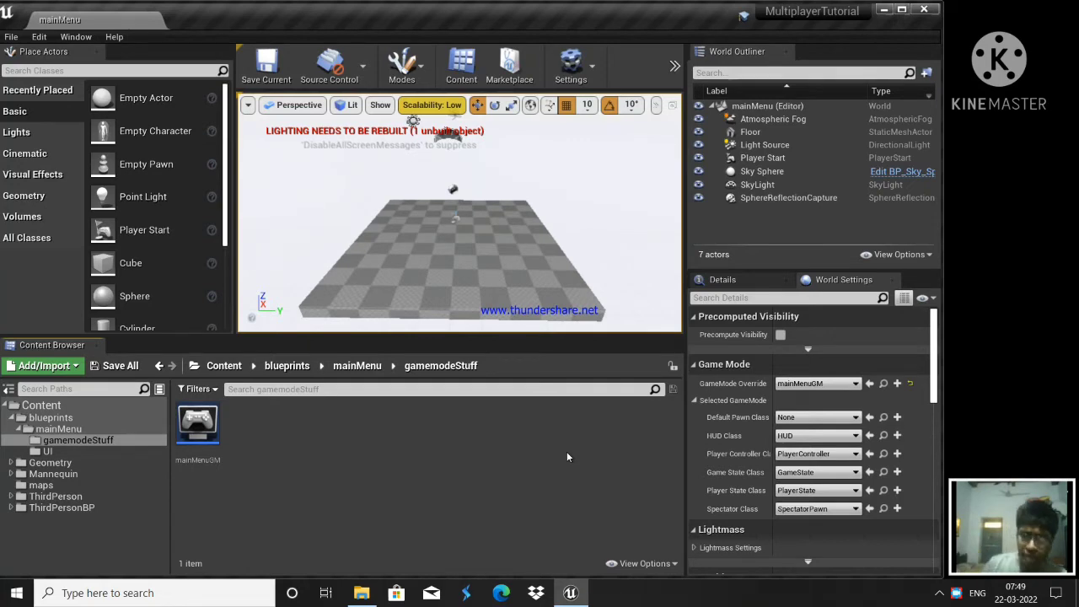
Create a Player Controller blueprint named mainMenuPc in the gamemodeStuff folder
right_click(245, 426)
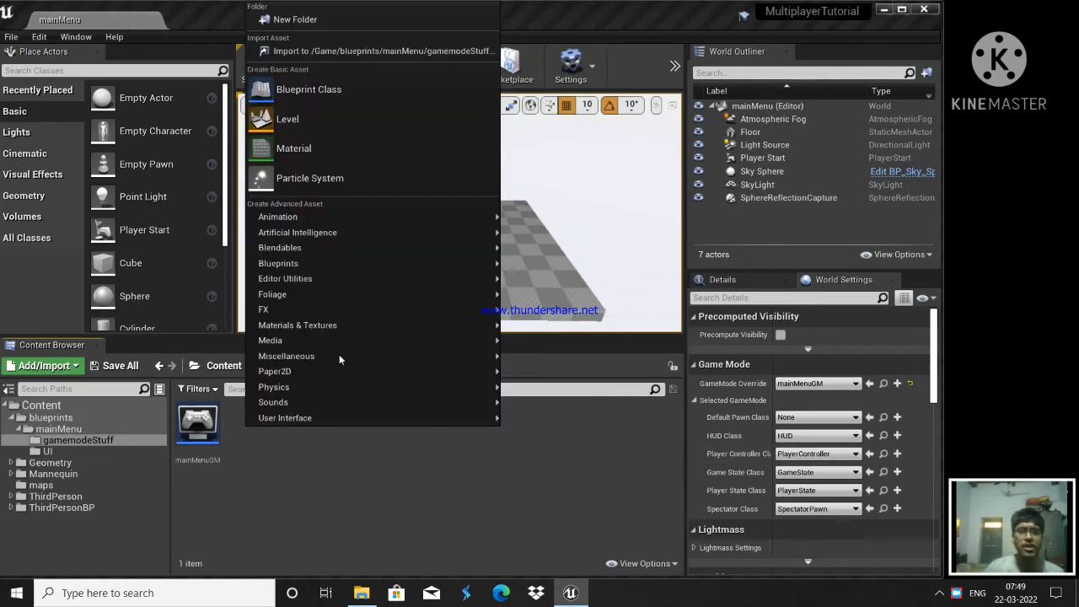
click(304, 93)
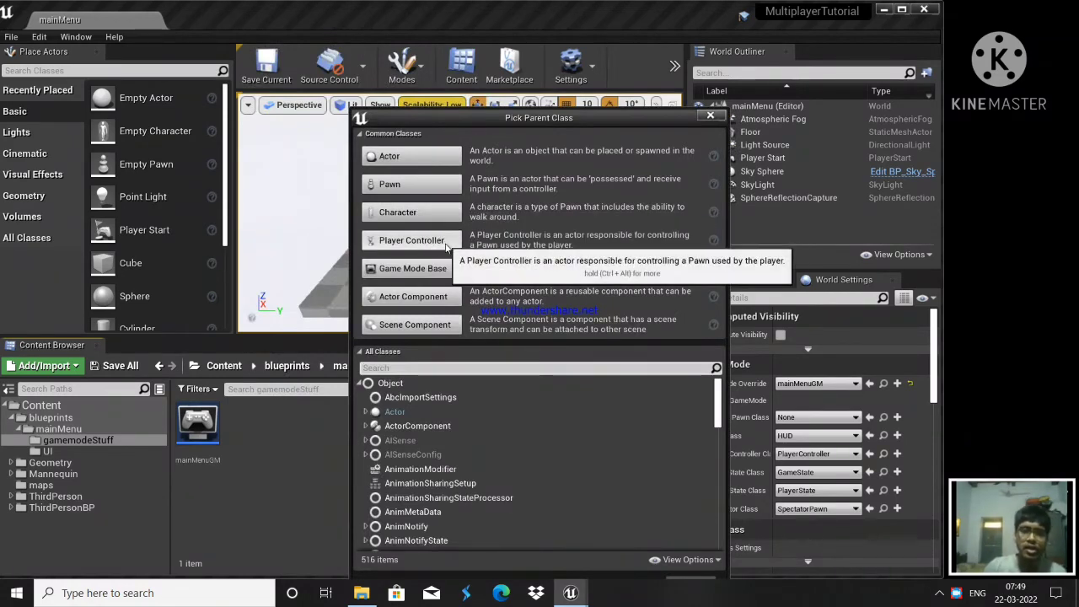
click(404, 240)
text(mainMenuPc)
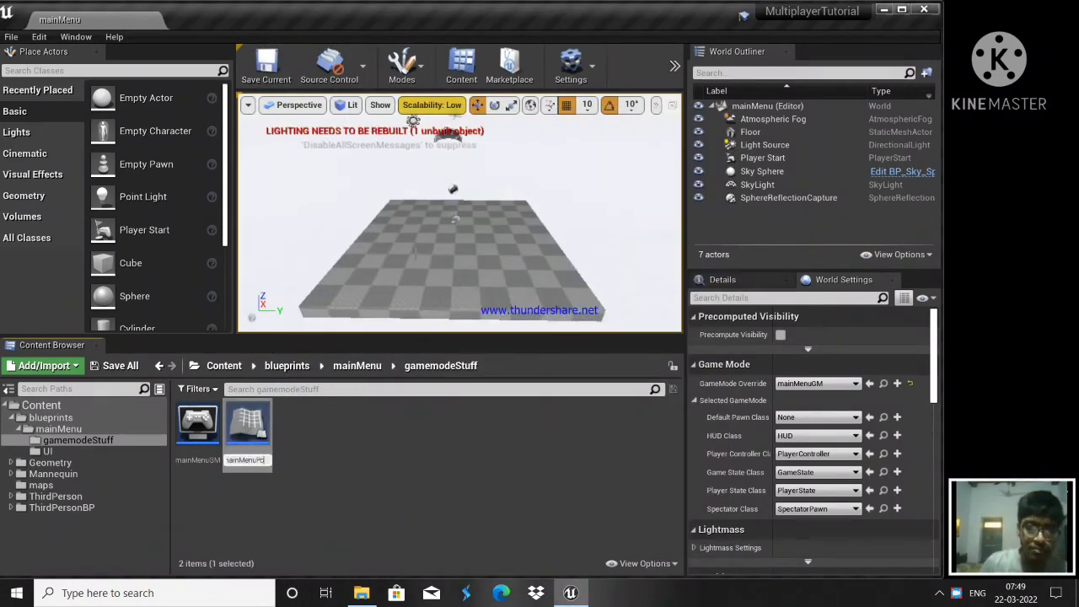
key(Return)
Set the mainMenu level's Player Controller Class to mainMenuPc and save everything
click(805, 456)
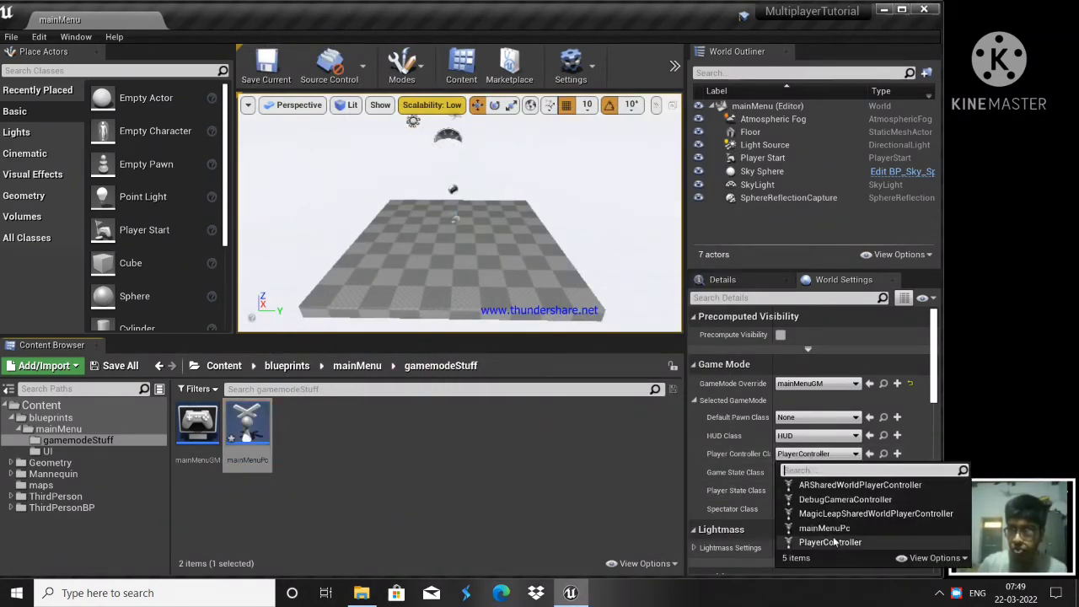
click(822, 540)
click(12, 37)
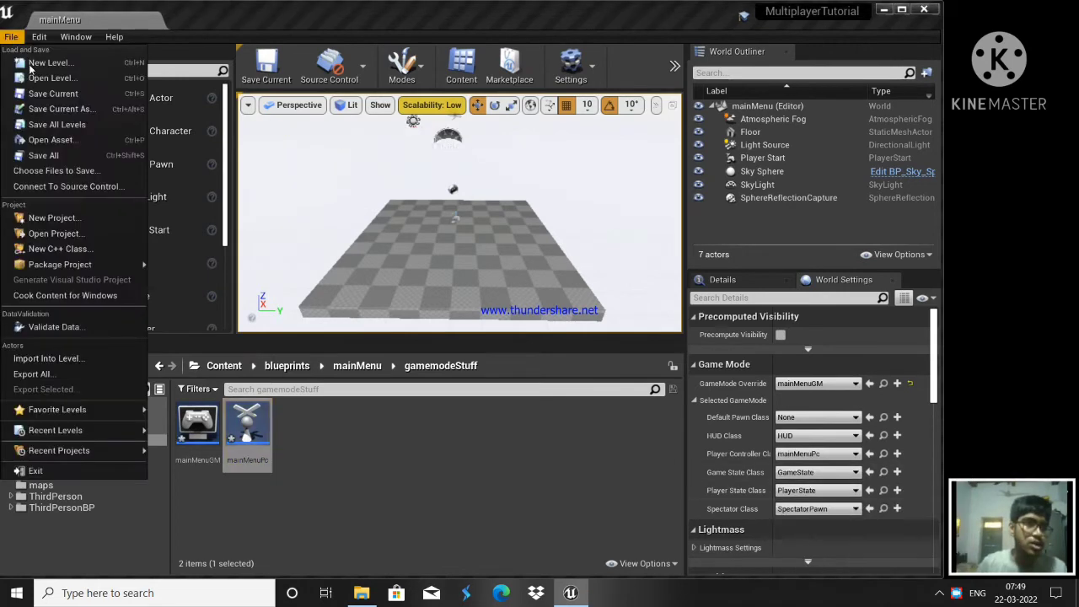
click(56, 155)
Play-test the mainMenu level with the new player controller, and stop the session
click(674, 66)
click(707, 180)
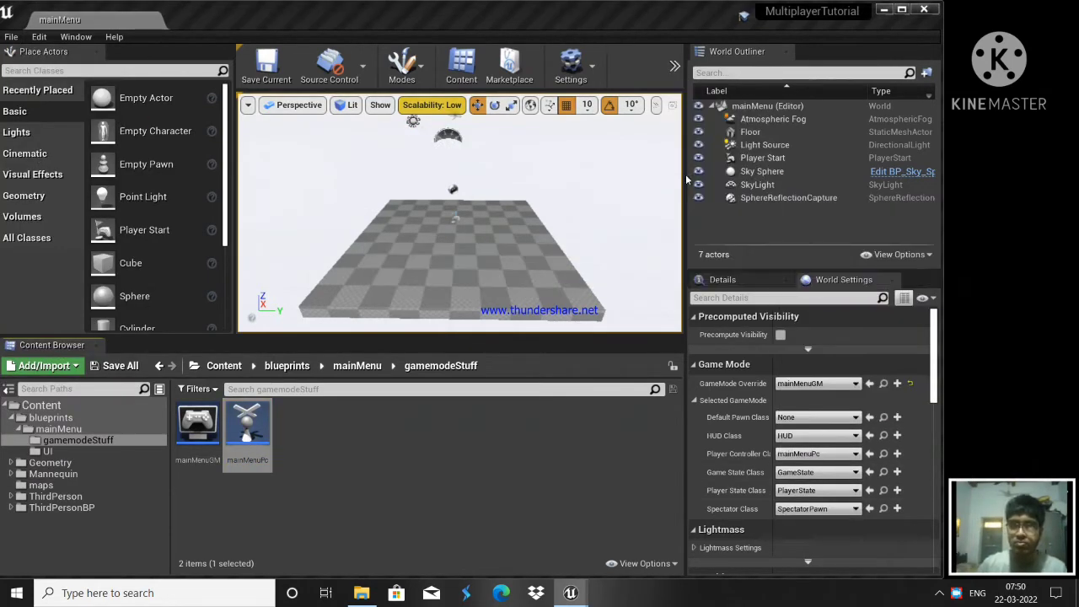
key(Escape)
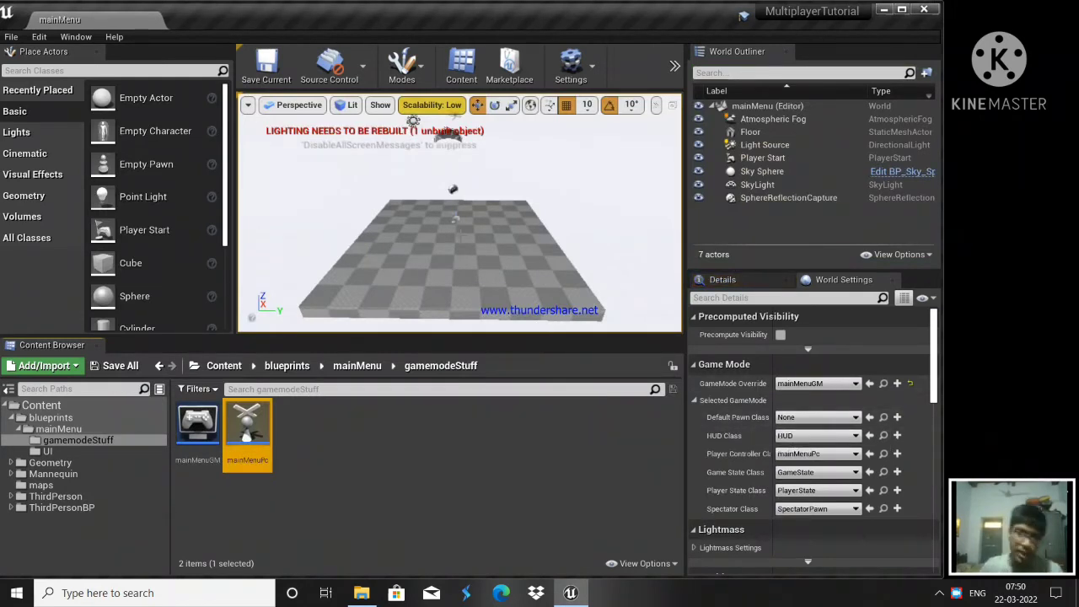
Find the Camera actor with a class search for "camera" and place one at the floor's edge
right_drag(493, 189, 557, 190)
right_drag(522, 242, 407, 242)
key(w)
right_drag(488, 314, 468, 302)
click(110, 70)
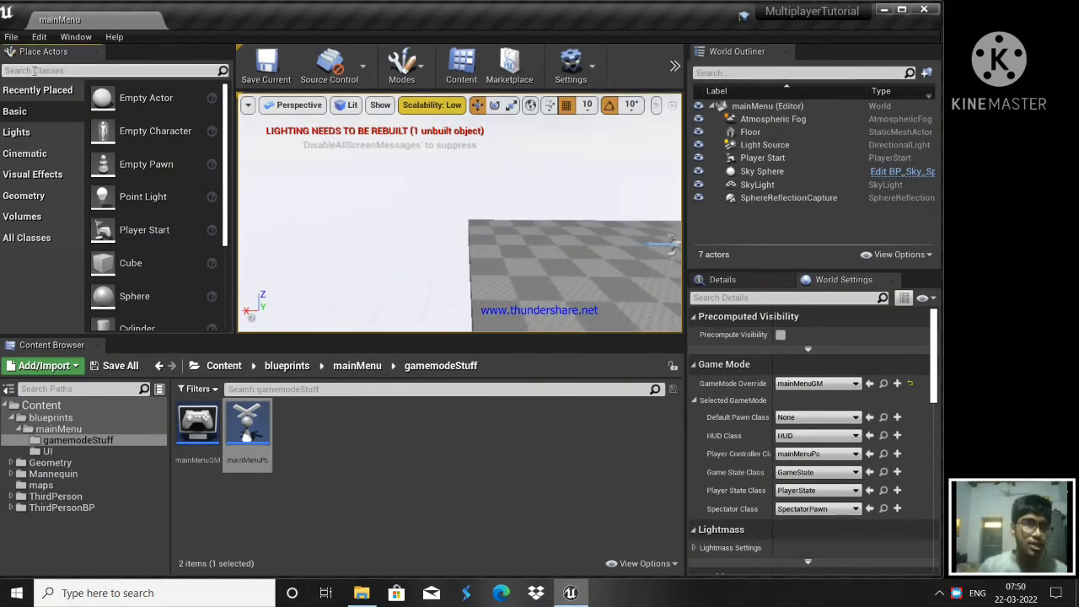
text(camera)
drag(50, 98, 470, 267)
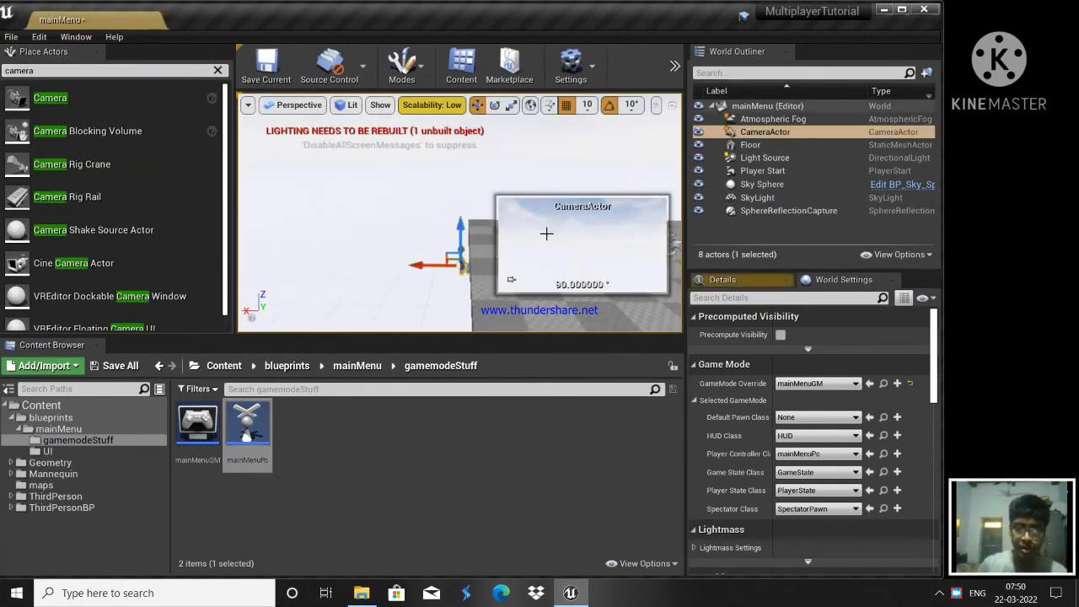
Raise the camera above the floor and rotate it to about -180° around Z so it faces the floor
right_drag(547, 234, 570, 252)
key(s)
drag(413, 168, 413, 140)
click(496, 107)
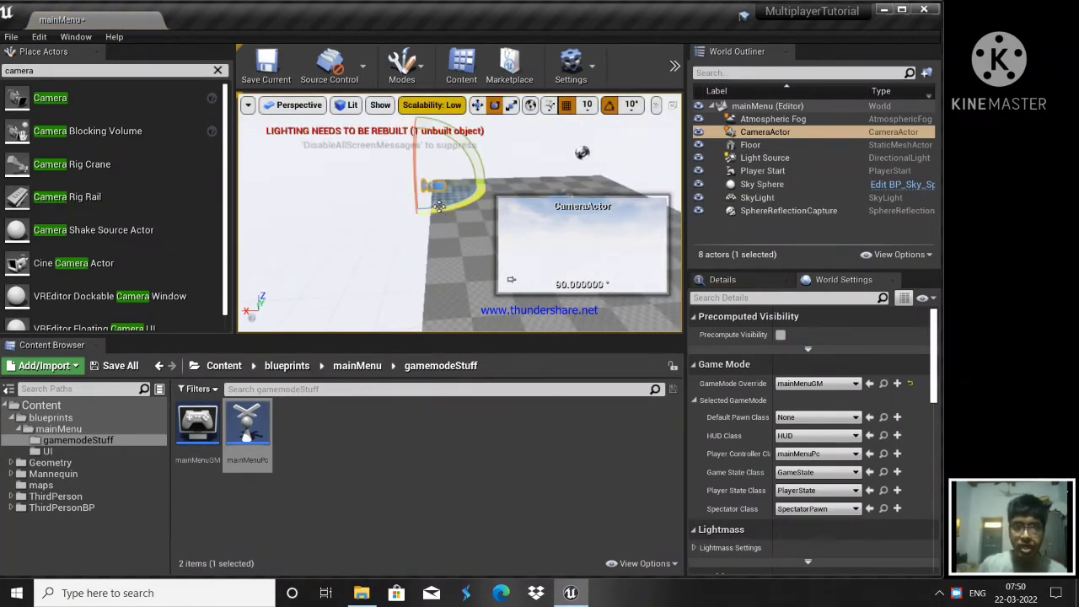
drag(461, 205, 544, 201)
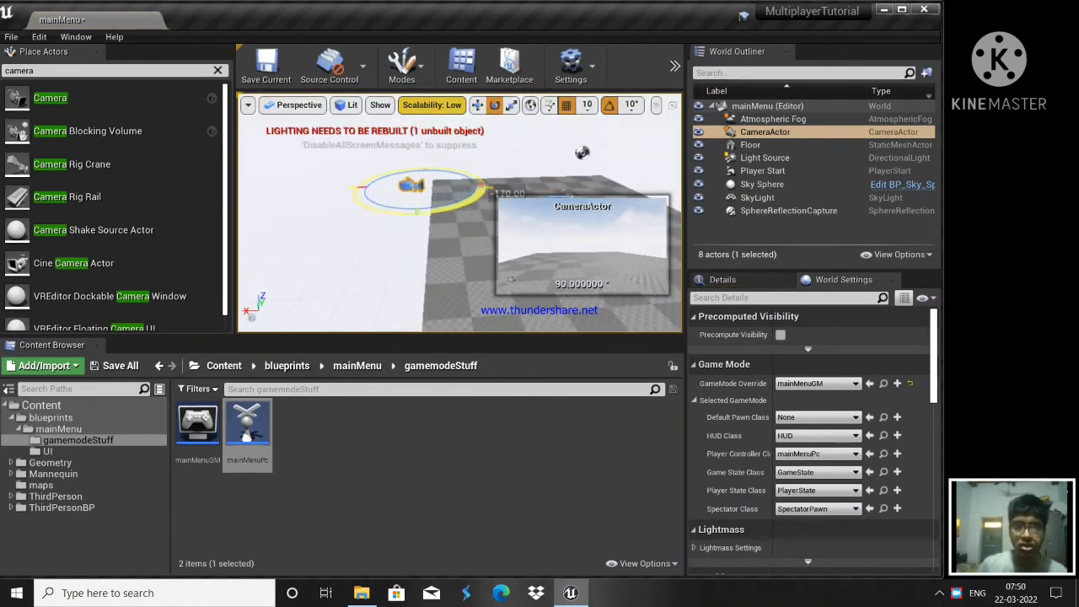
Move the camera to the middle of the floor's edge and raise it, at about X 800, Y 20, Z 270
click(478, 106)
right_drag(514, 168, 600, 187)
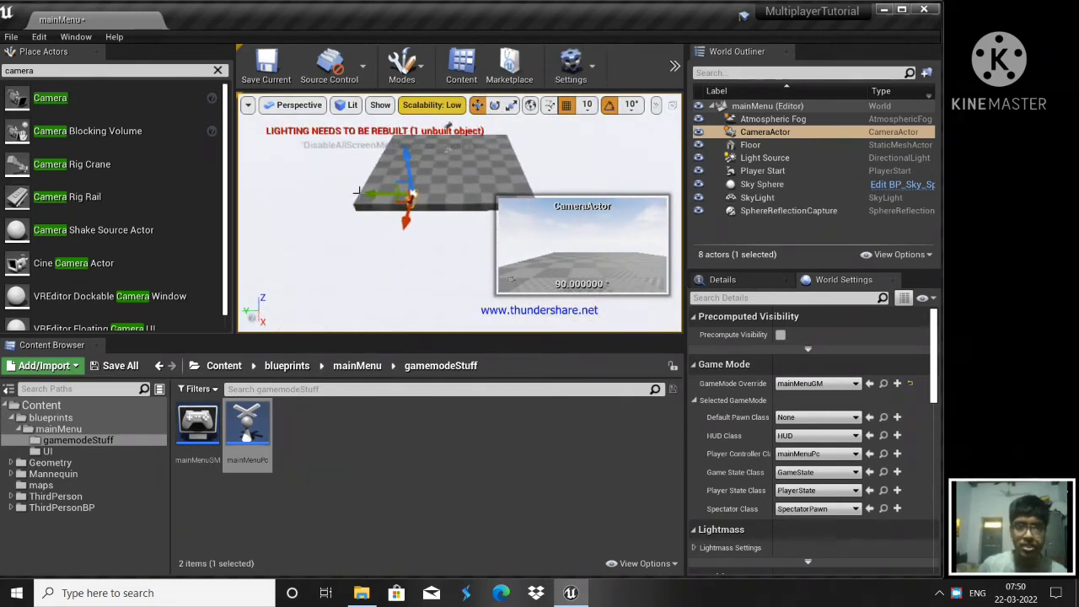
drag(390, 196, 437, 257)
drag(436, 209, 432, 171)
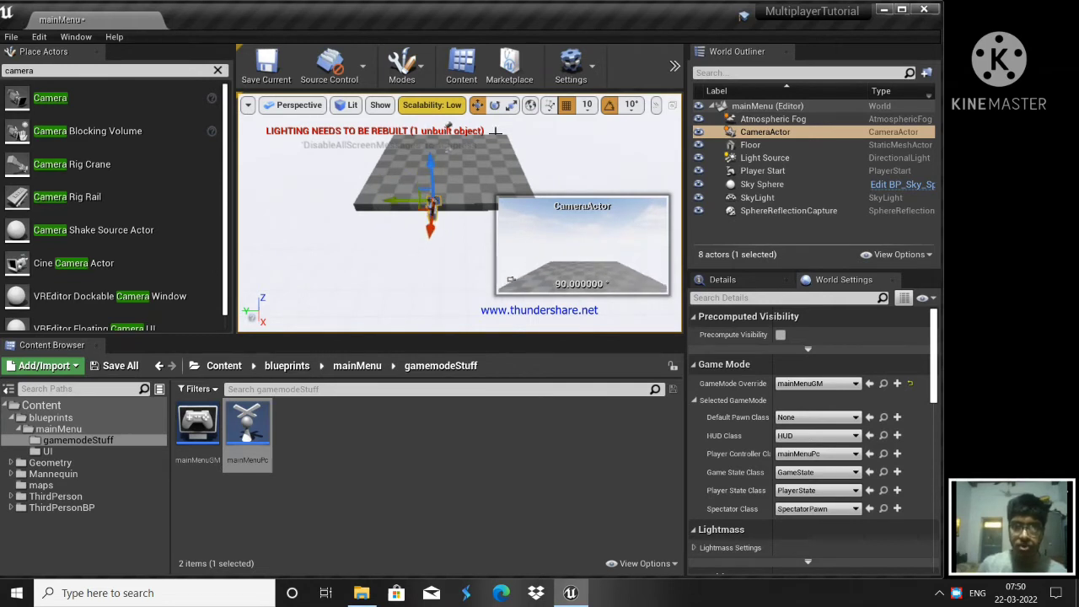
right_drag(553, 153, 583, 165)
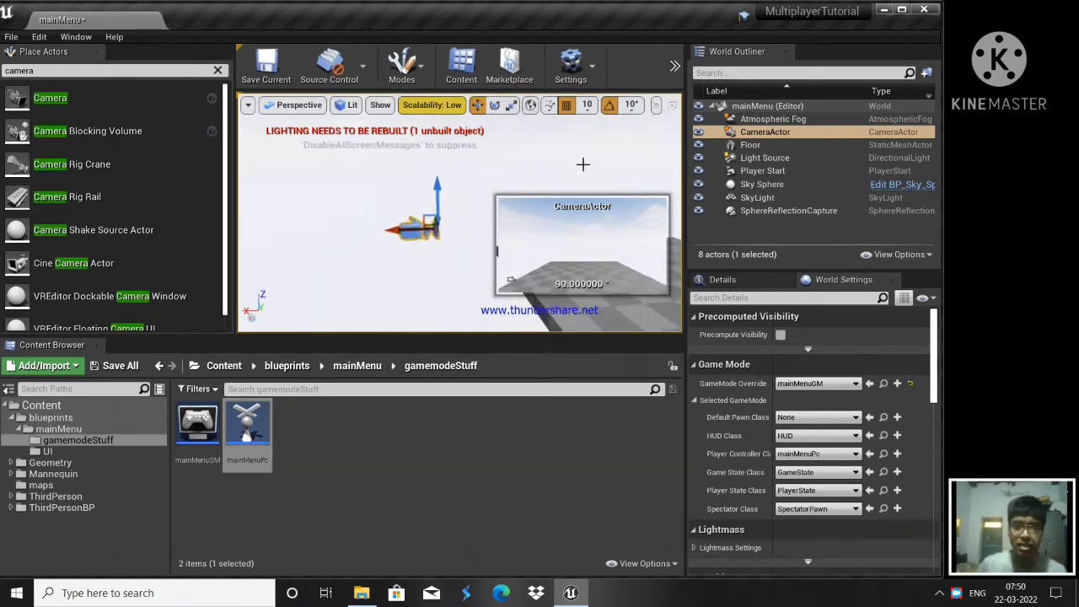
Search the CameraActor's details for "poss" and clear the search
click(722, 279)
click(722, 365)
text(poss)
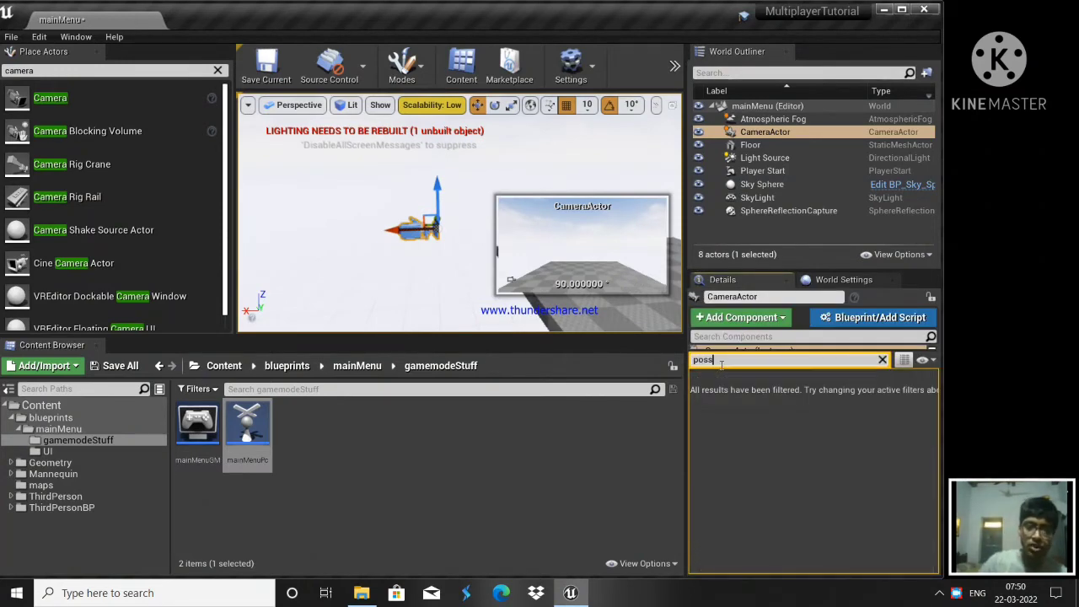
key(BackSpace)
key(BackSpace)
key(BackSpace)
key(BackSpace)
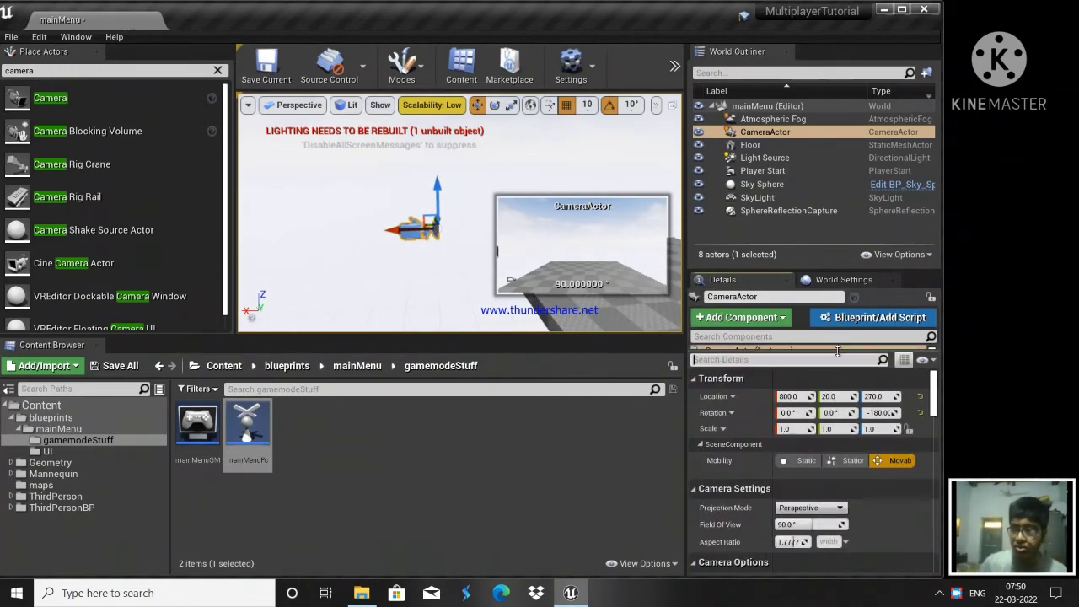
Enlarge the CameraActor's component list and clear the actor class search
drag(848, 352, 847, 450)
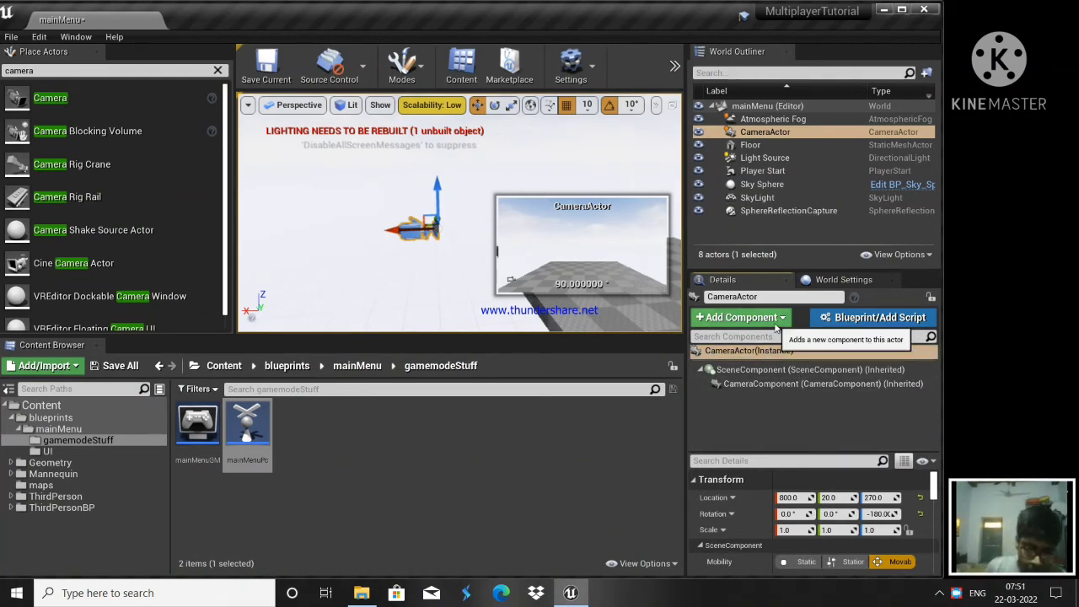
click(217, 70)
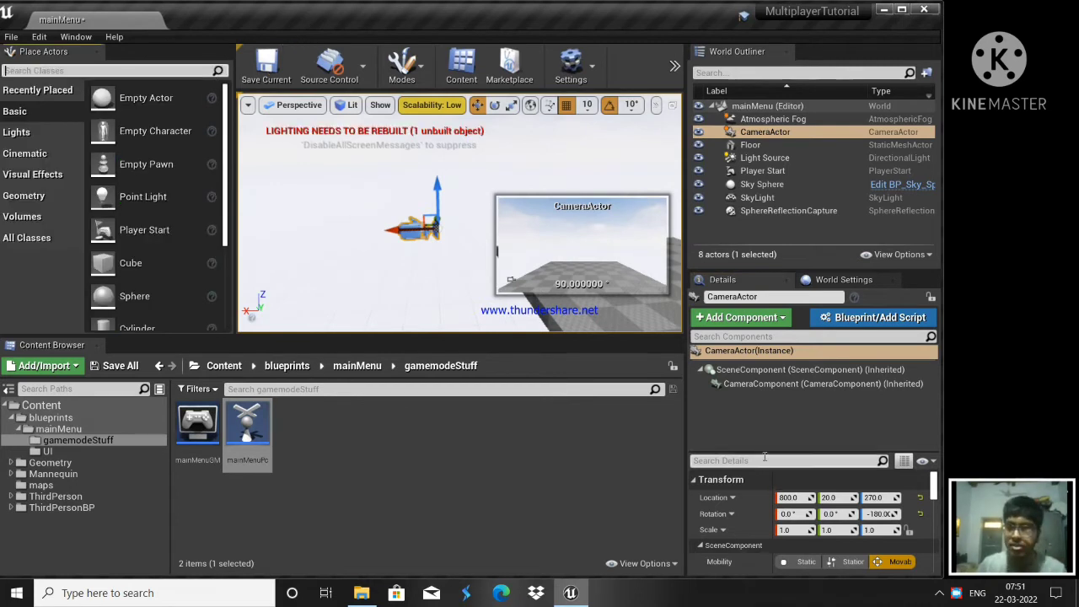
scroll(768, 434, down, 1)
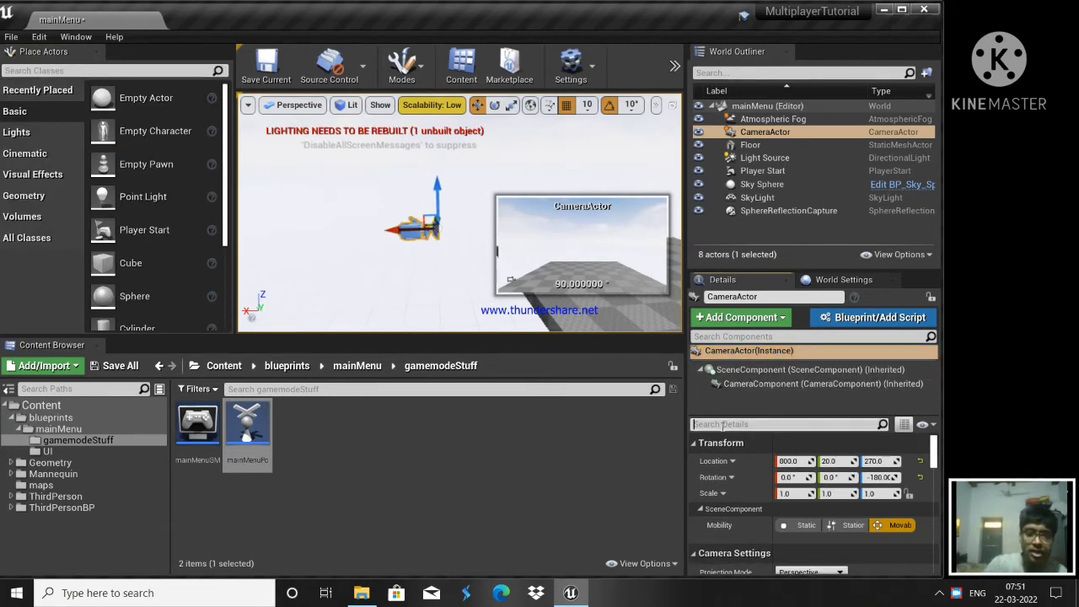
Filter the CameraActor's details by "play", set Auto Activate for Player to Player 0, and save everything
text(poss)
key(BackSpace)
key(BackSpace)
key(BackSpace)
key(BackSpace)
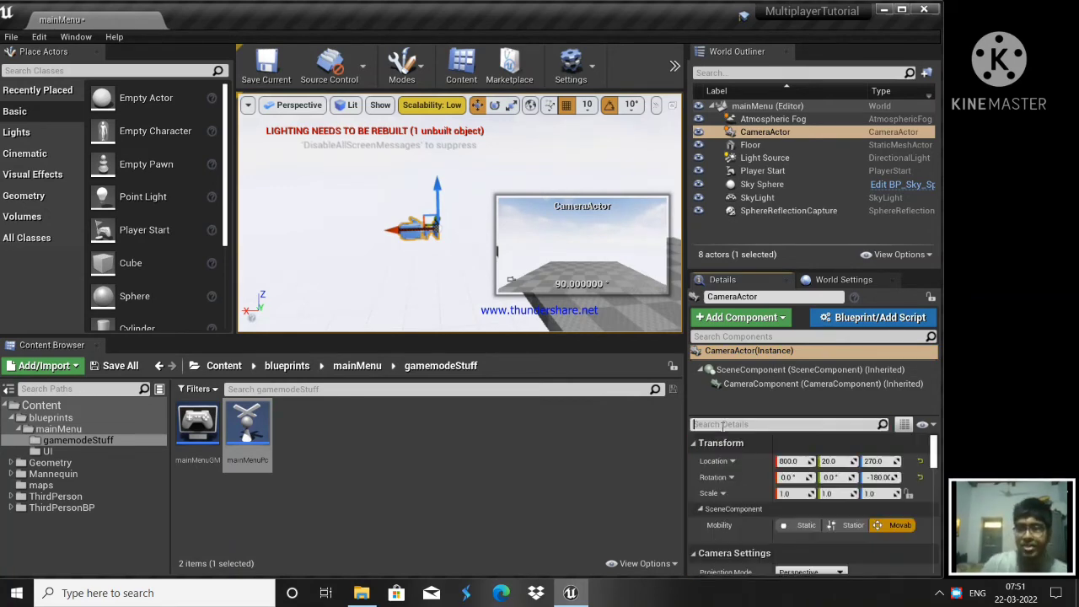
text(play)
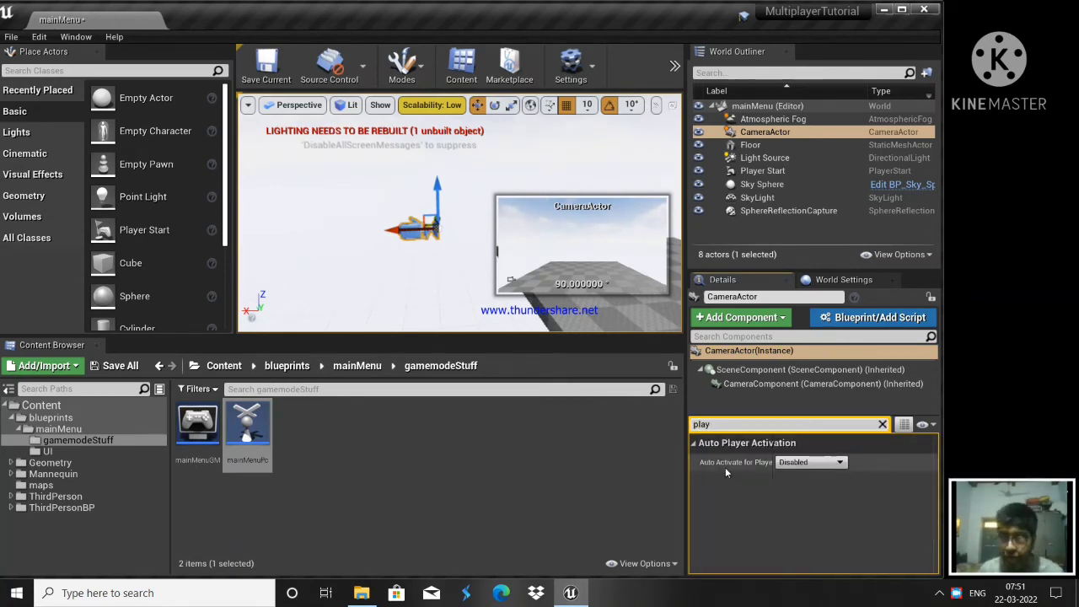
drag(688, 485, 578, 484)
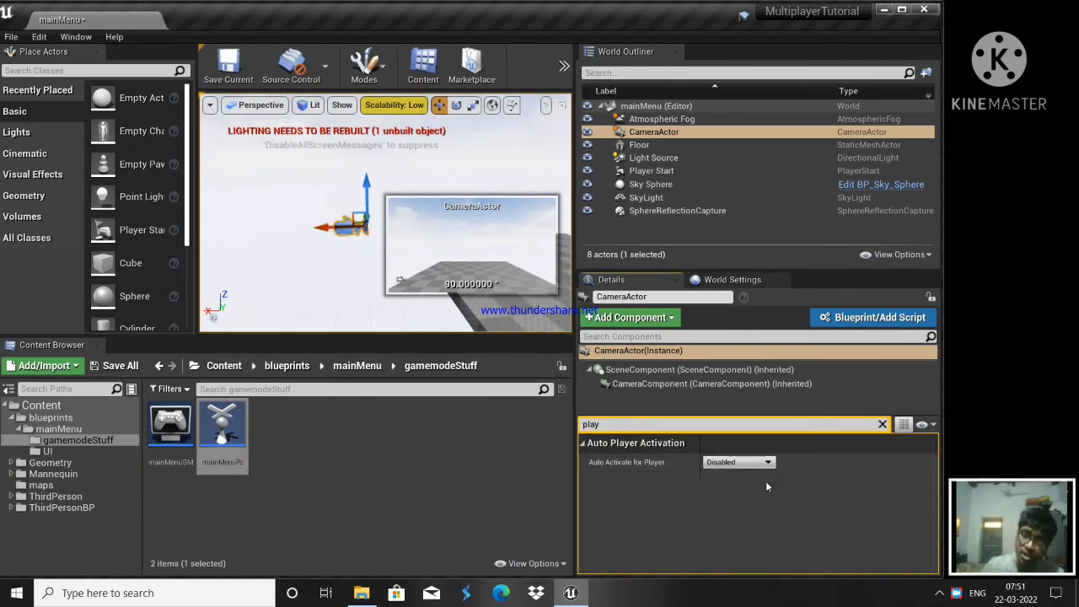
click(727, 463)
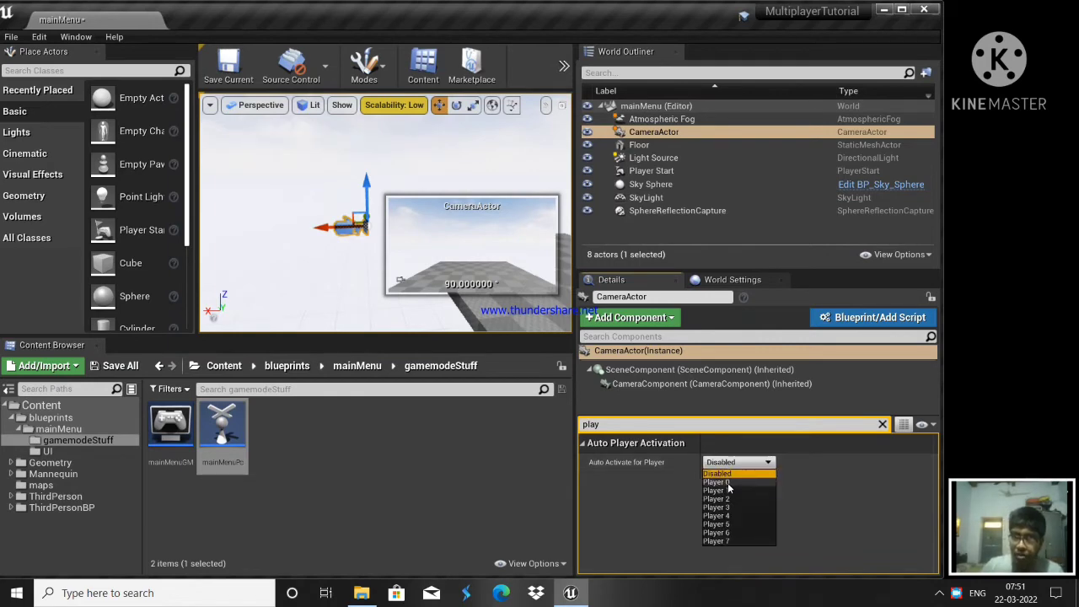
click(727, 493)
drag(573, 482, 684, 482)
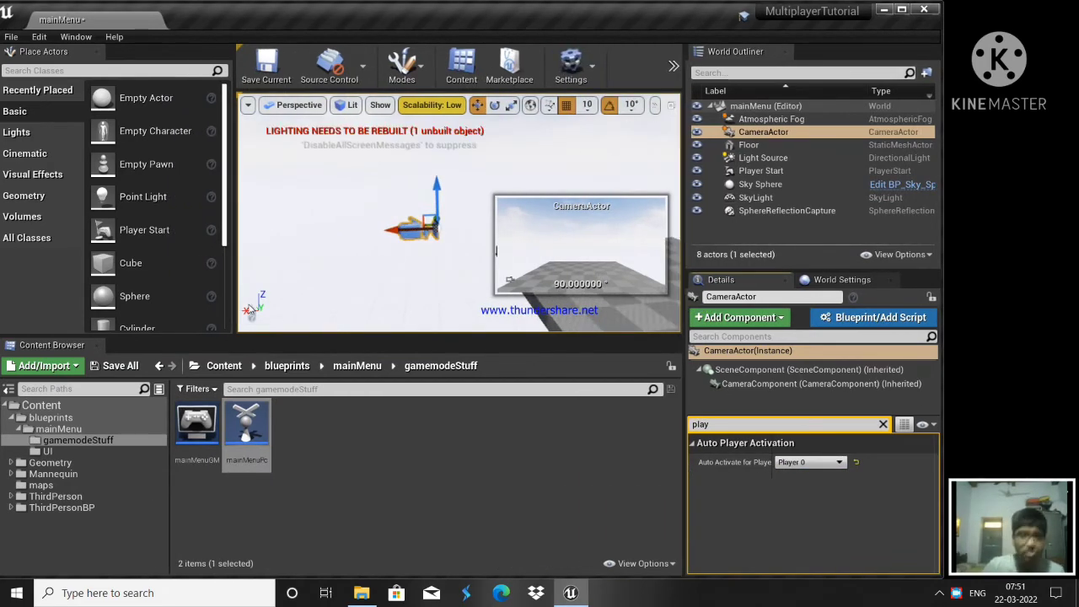
click(11, 37)
click(48, 154)
Play the mainMenu level in a preview window to check the camera view, moving the window aside
click(674, 66)
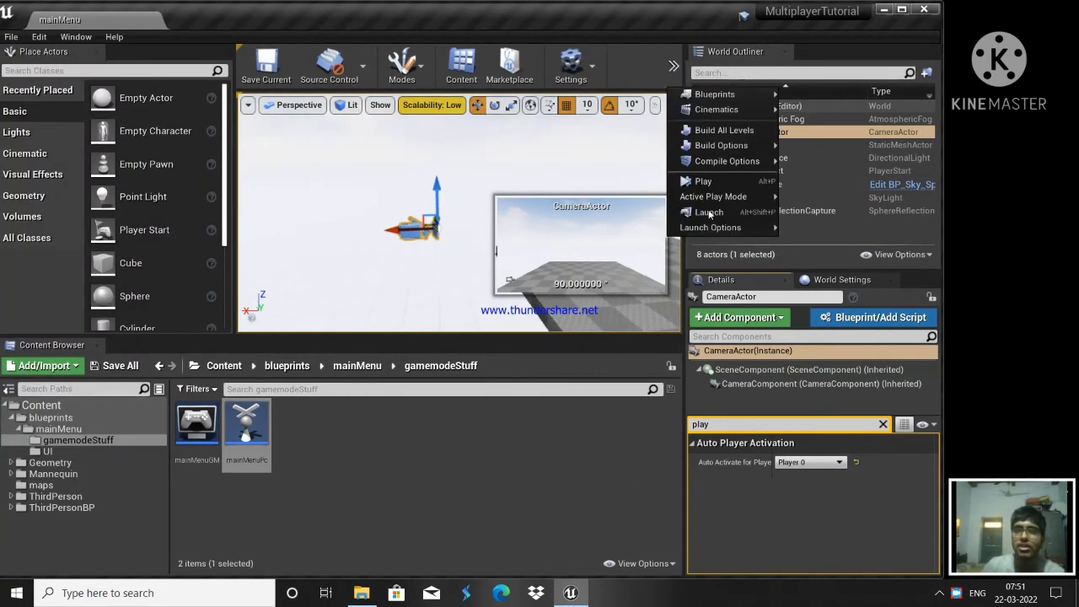
click(759, 200)
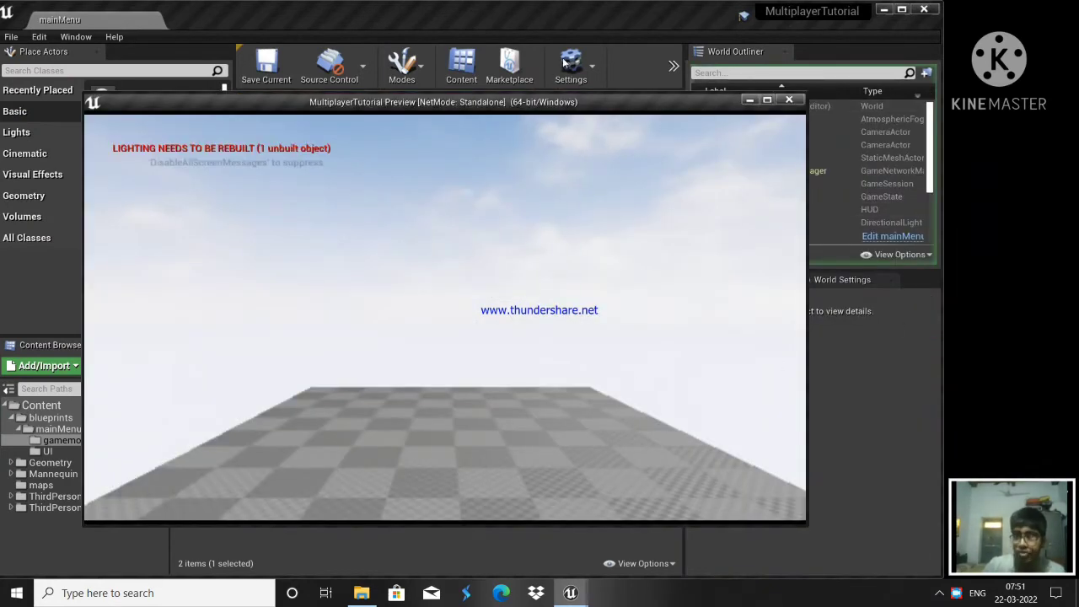
drag(511, 109, 505, 391)
Reselect the camera in the level and review the game mode classes in the World Settings
right_drag(388, 147, 438, 147)
scroll(388, 147, down, 3)
click(393, 192)
click(842, 279)
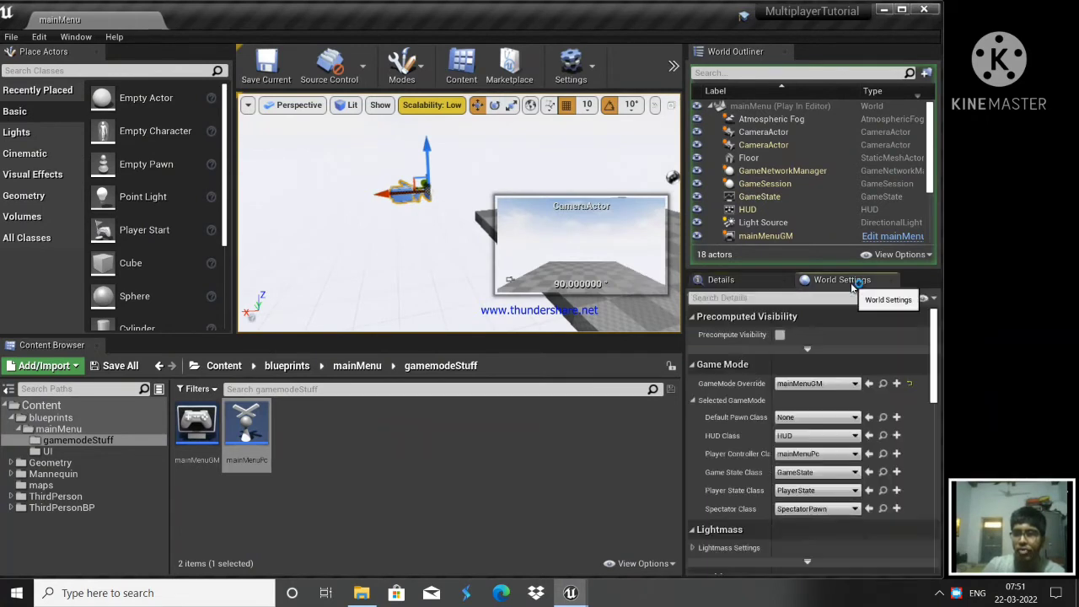
click(722, 279)
click(846, 279)
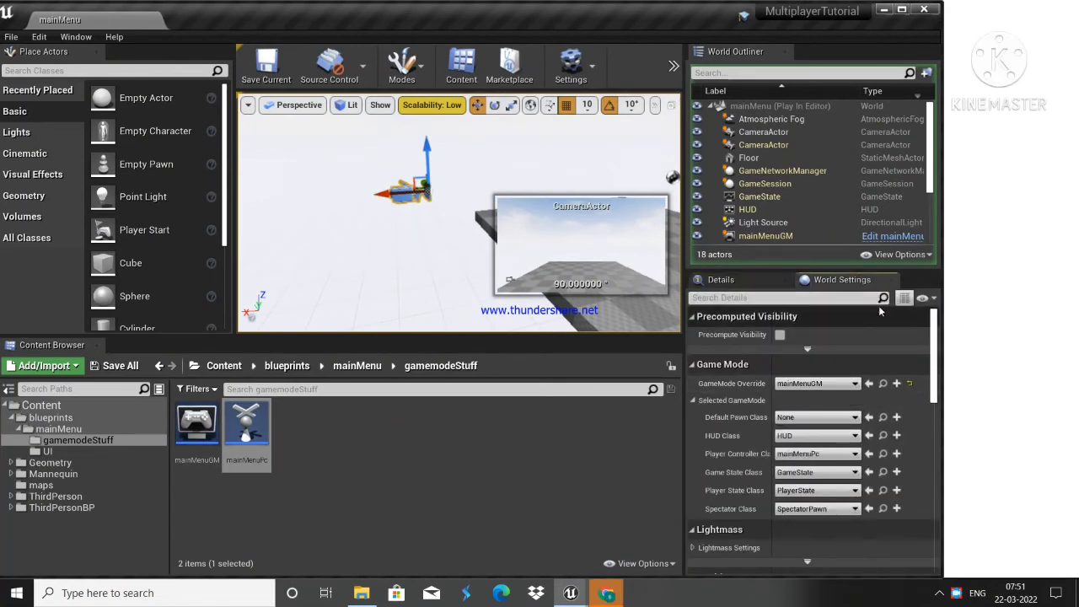
Close the docs.unrealengine.com browser window
click(994, 7)
mouse_move(616, 602)
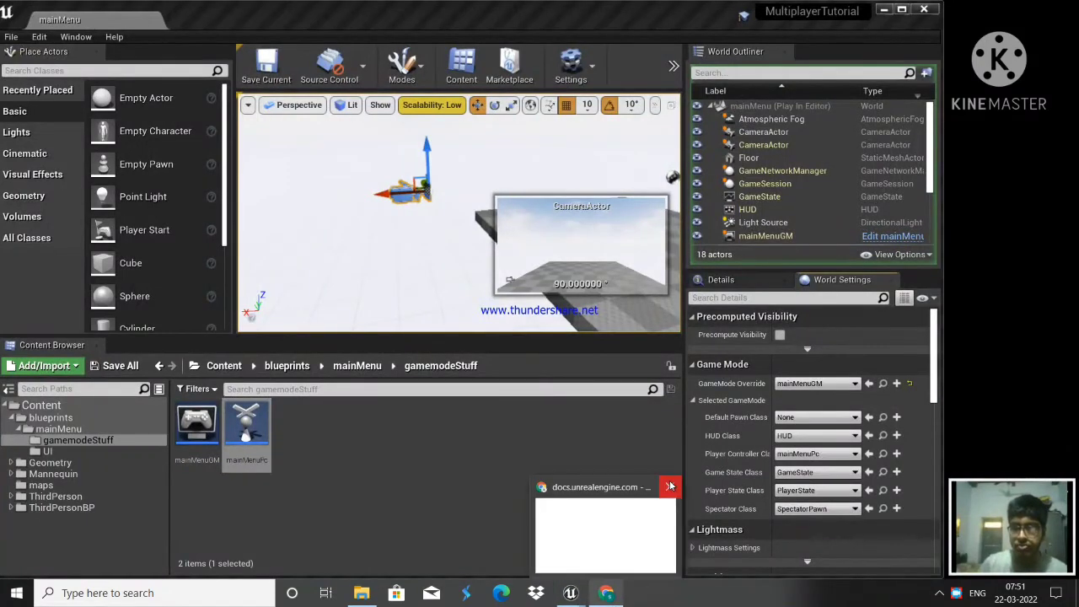
click(676, 485)
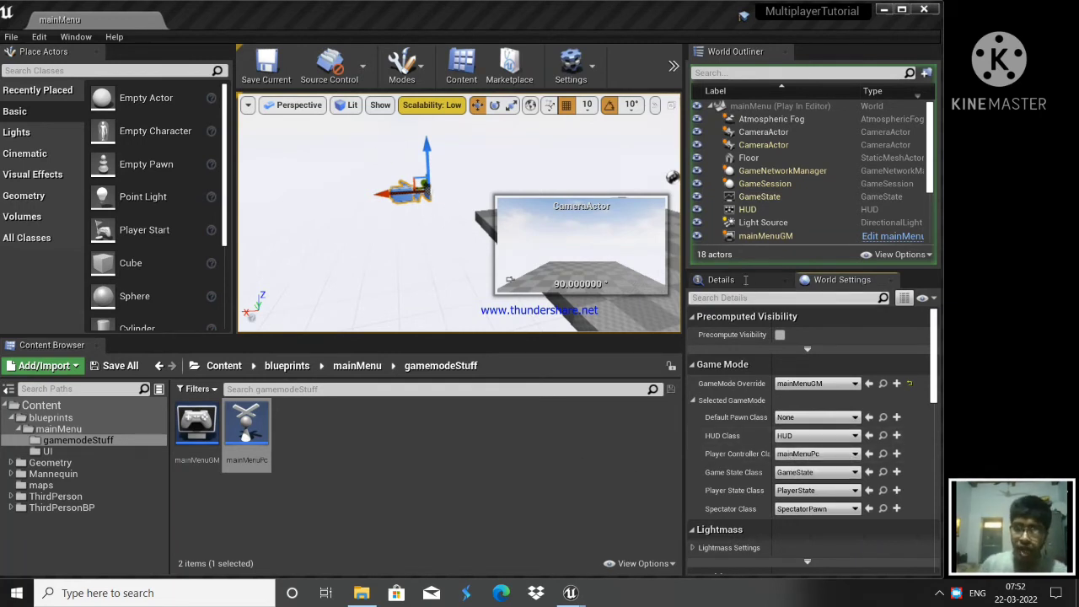
Check the camera's Auto Activate for Player setting and clear the details search
click(409, 192)
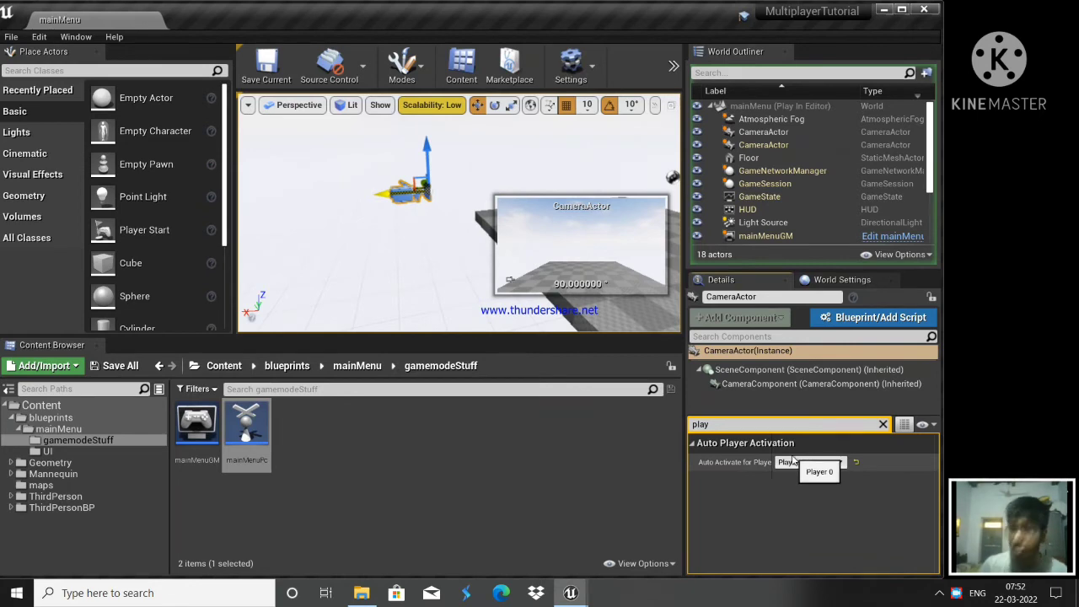
right_drag(460, 190, 560, 190)
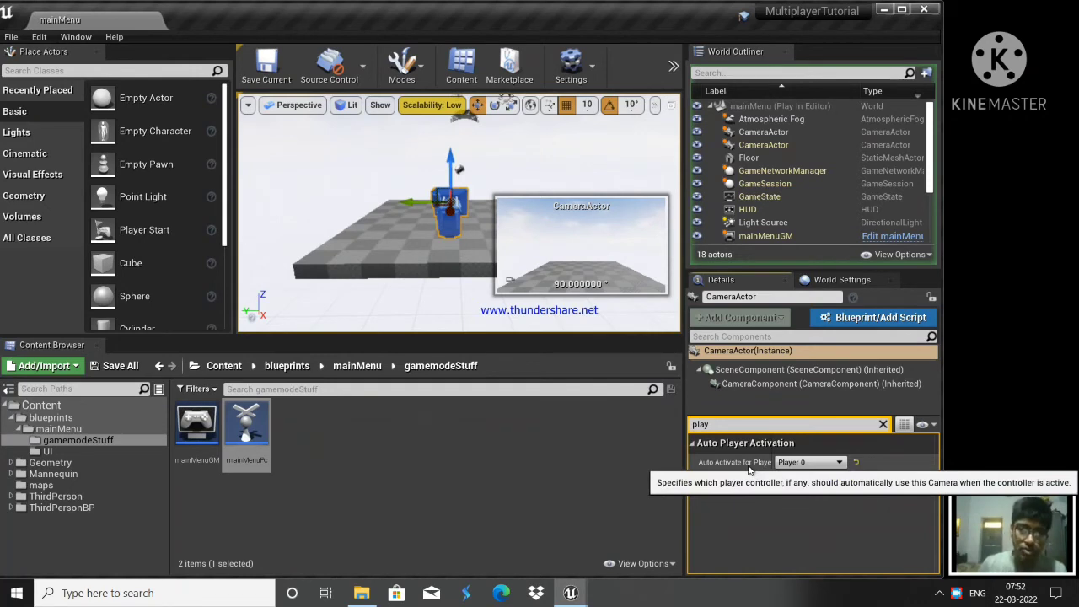
right_click(956, 594)
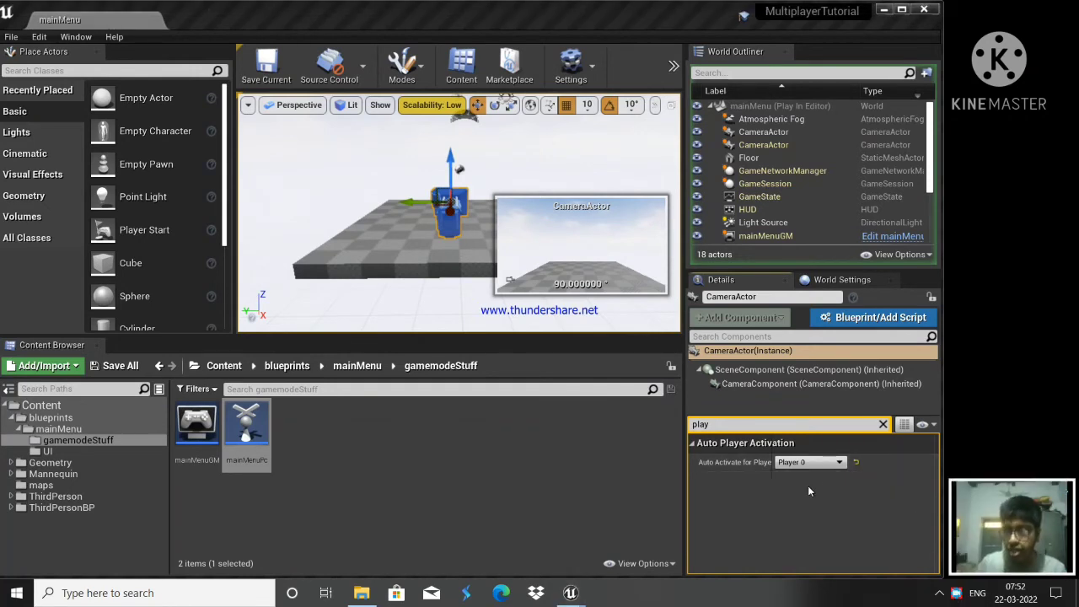
click(884, 424)
Stop the running session, play the level once more to check the camera view, and stop it
click(674, 65)
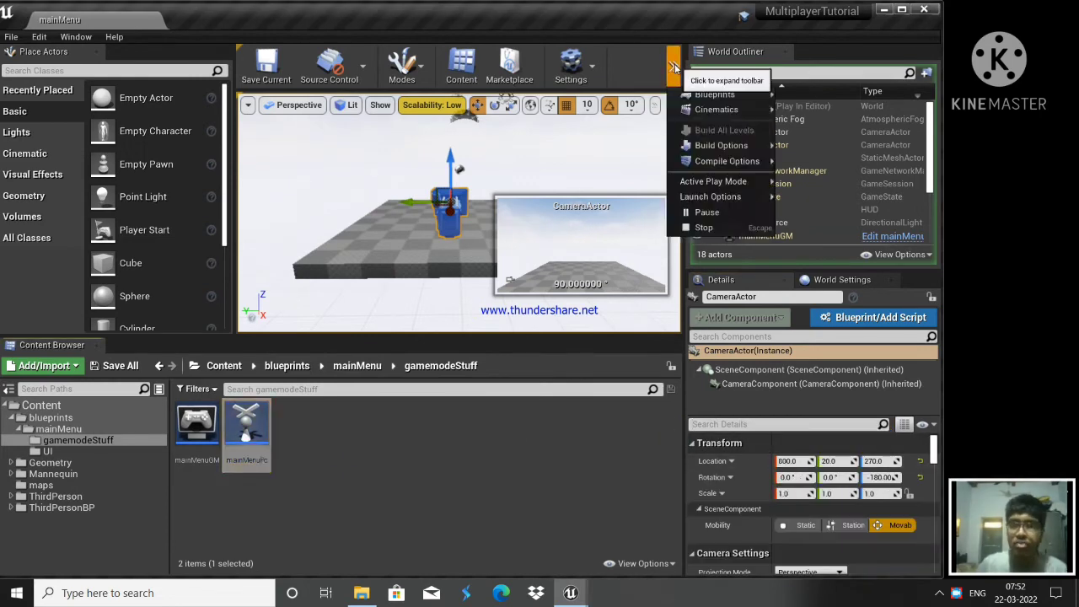
click(704, 228)
click(673, 65)
click(681, 195)
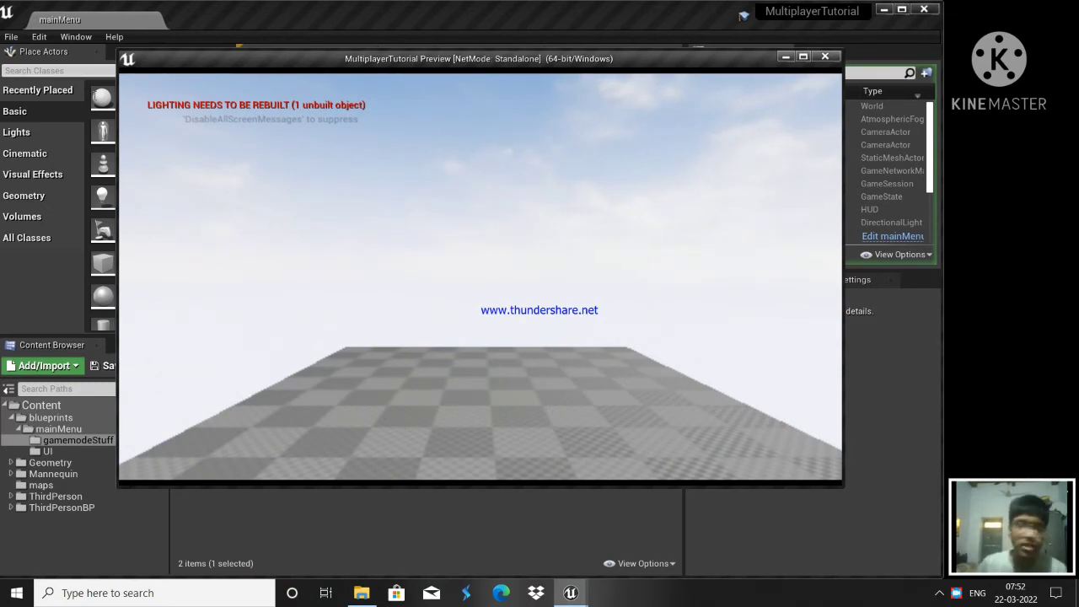
key(Escape)
Create a Widget Blueprint named mainMenuUI in the mainMenu UI folder
click(47, 451)
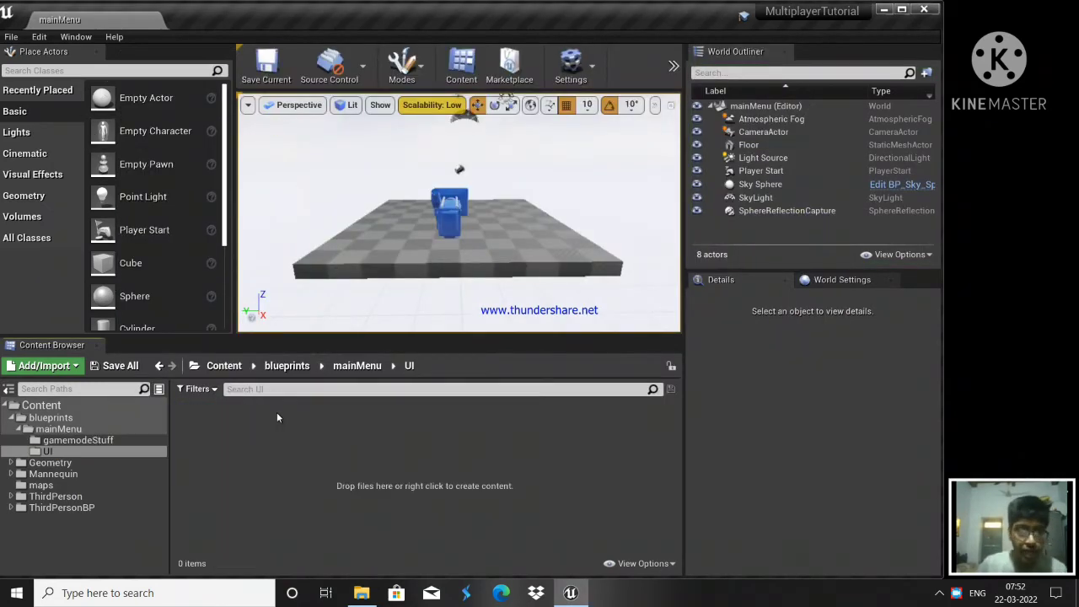
right_click(276, 412)
click(216, 406)
right_click(216, 406)
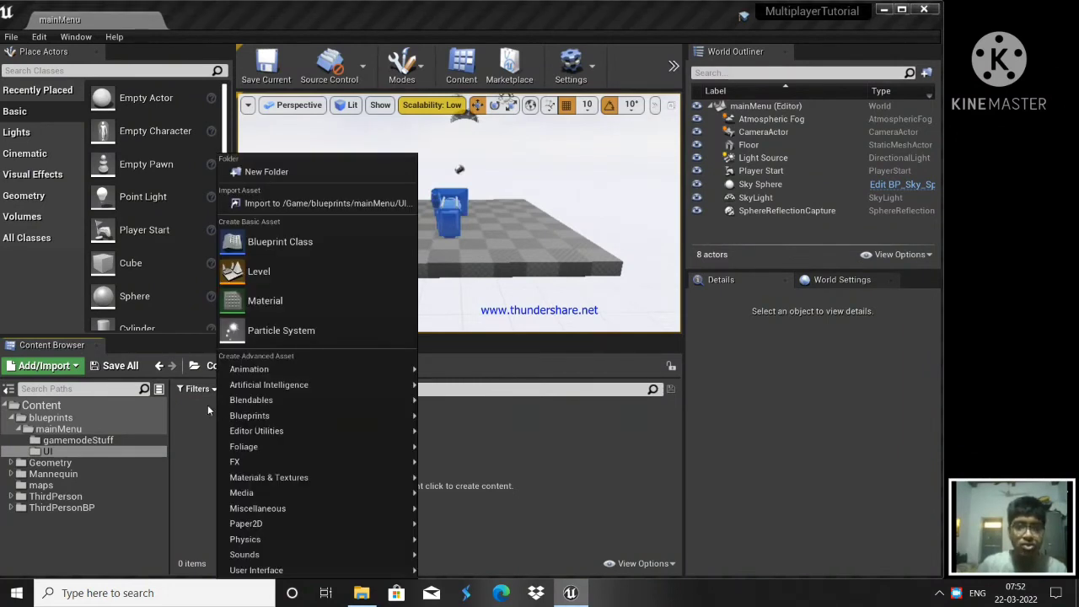
mouse_move(256, 570)
click(466, 566)
text(mainM)
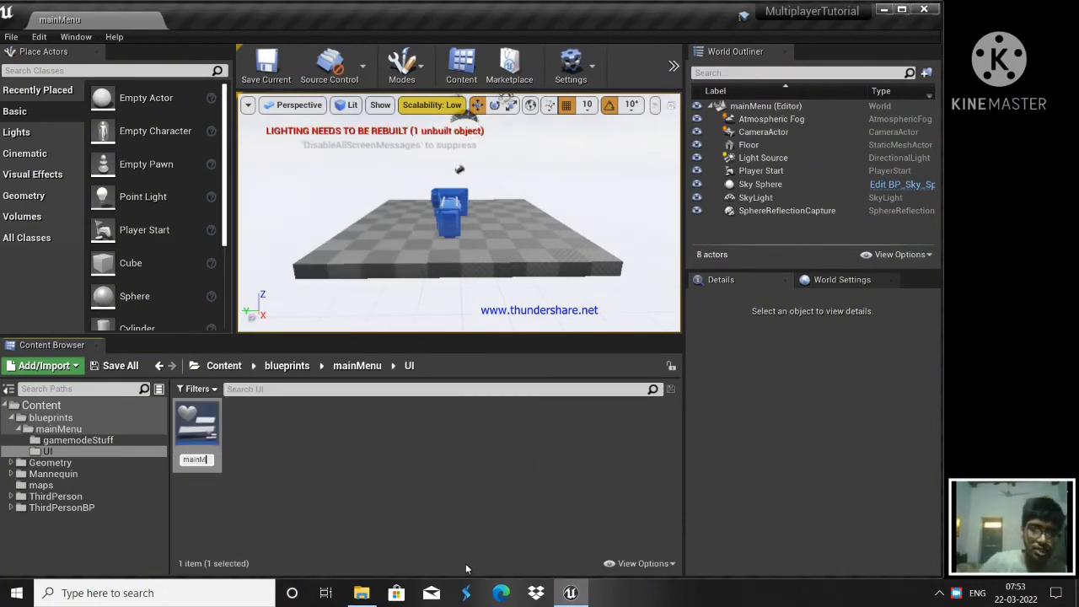
text(enuUI)
key(Return)
Open the mainMenuUI widget for editing and maximize its editor window
double_click(197, 434)
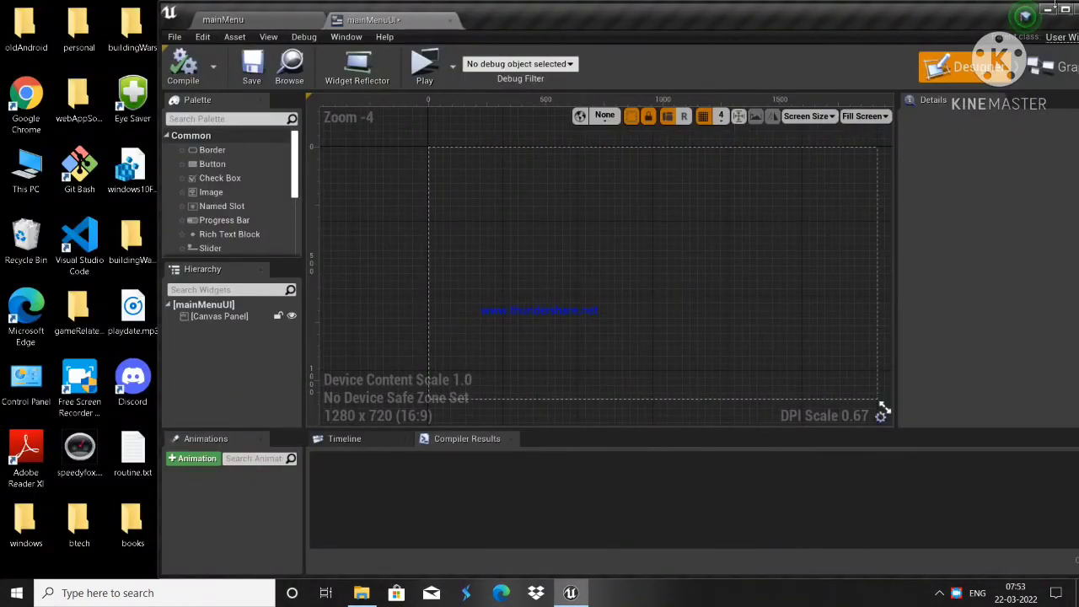
click(1065, 8)
scroll(447, 204, up, 3)
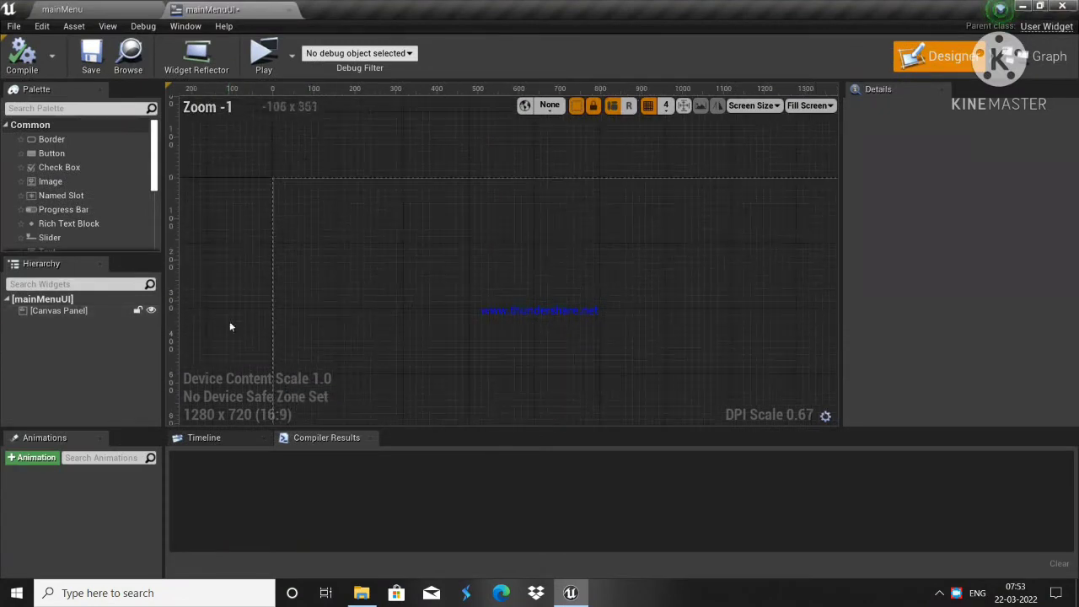
Add a button about 400 units wide near the canvas origin and spread its anchors to its corners
click(38, 108)
text(but)
drag(47, 148, 450, 255)
mouse_move(382, 204)
mouse_down()
mouse_move(373, 187)
mouse_move(381, 206)
mouse_up()
drag(292, 194, 449, 239)
scroll(506, 231, down, 3)
scroll(429, 226, up, 4)
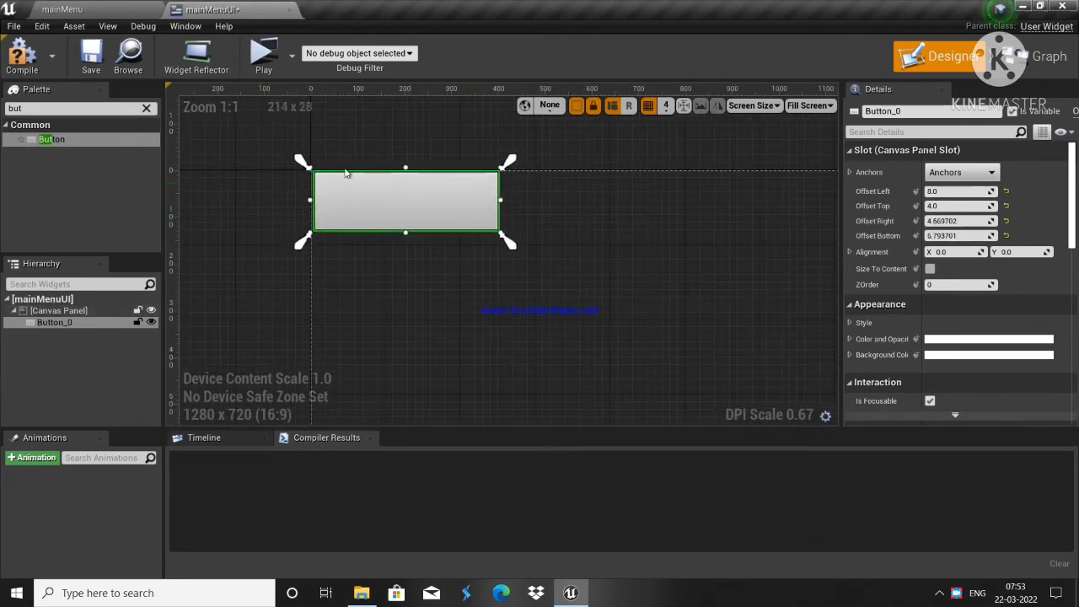
Duplicate the button, place the copy just below the original, and move the copy's anchors to its own corners
right_drag(620, 263, 409, 265)
key(ctrl+w)
scroll(291, 249, down, 2)
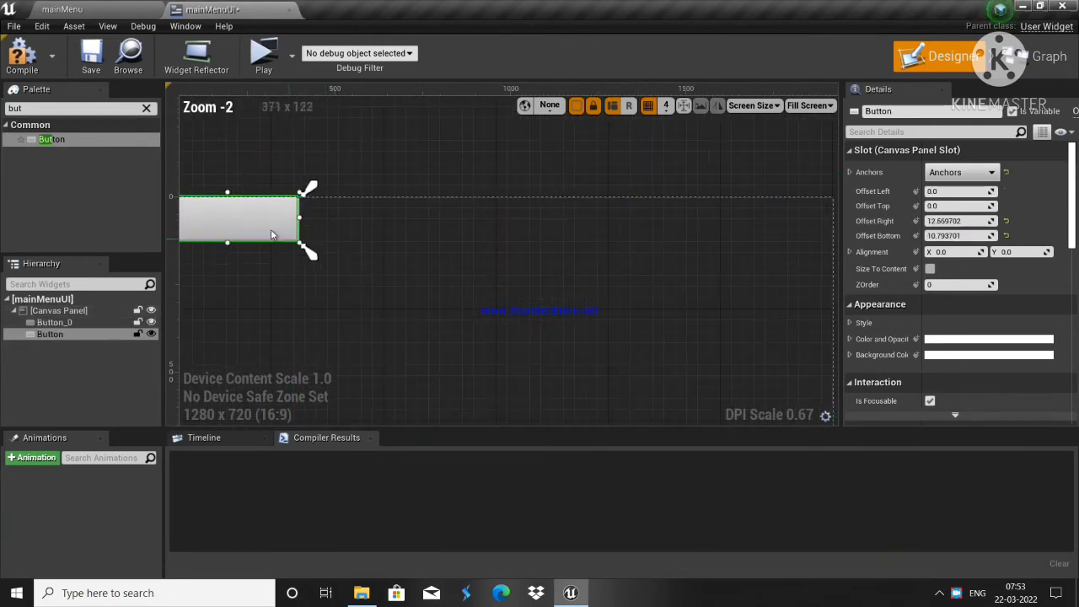
drag(270, 234, 270, 296)
right_drag(221, 284, 496, 272)
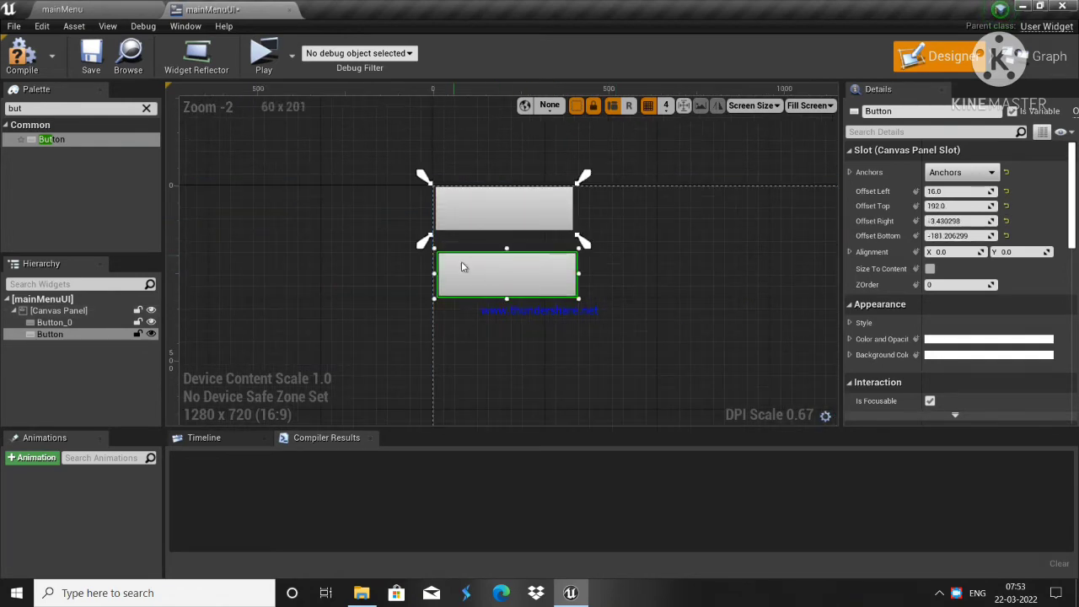
drag(424, 242, 425, 309)
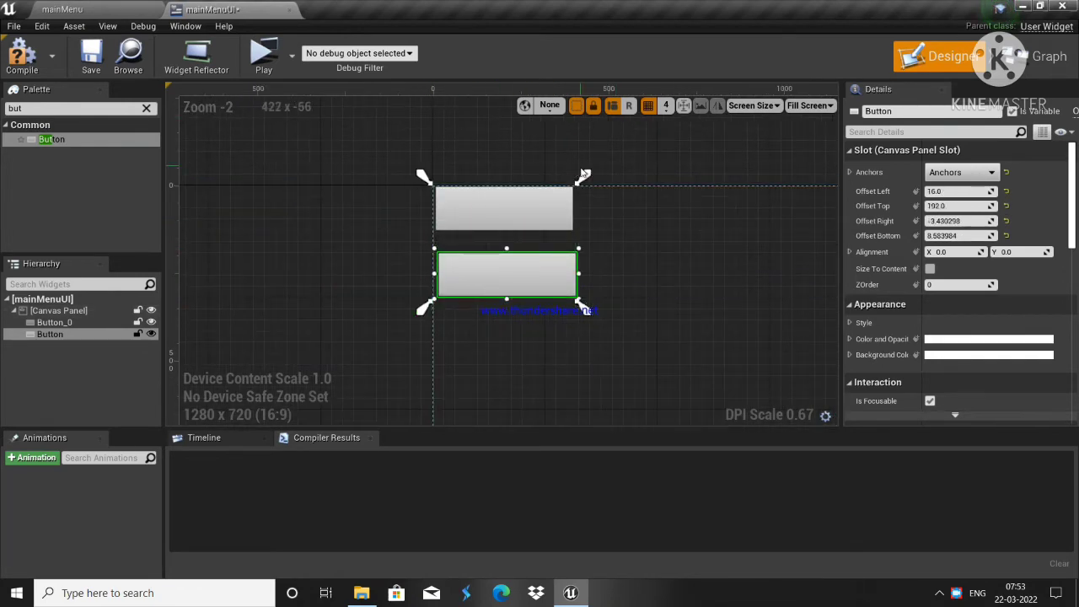
drag(585, 175, 586, 244)
Place a Text widget inside each of the two buttons
key(BackSpace)
key(BackSpace)
key(BackSpace)
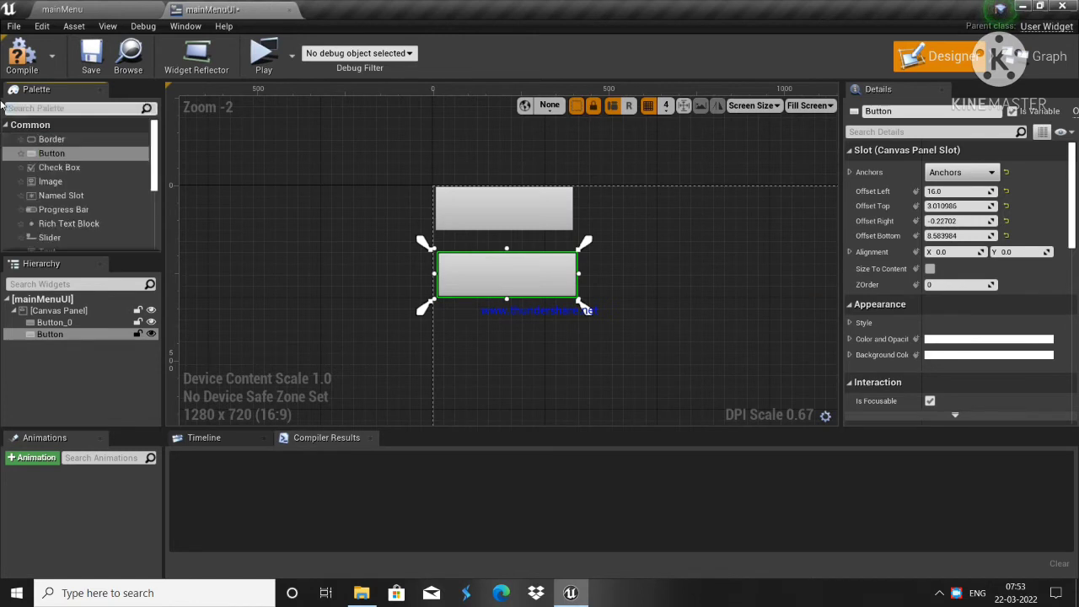
text(text)
drag(46, 154, 507, 273)
Set the upper button's text to Host and the lower one's to JOin, then compile and save the widget
click(504, 208)
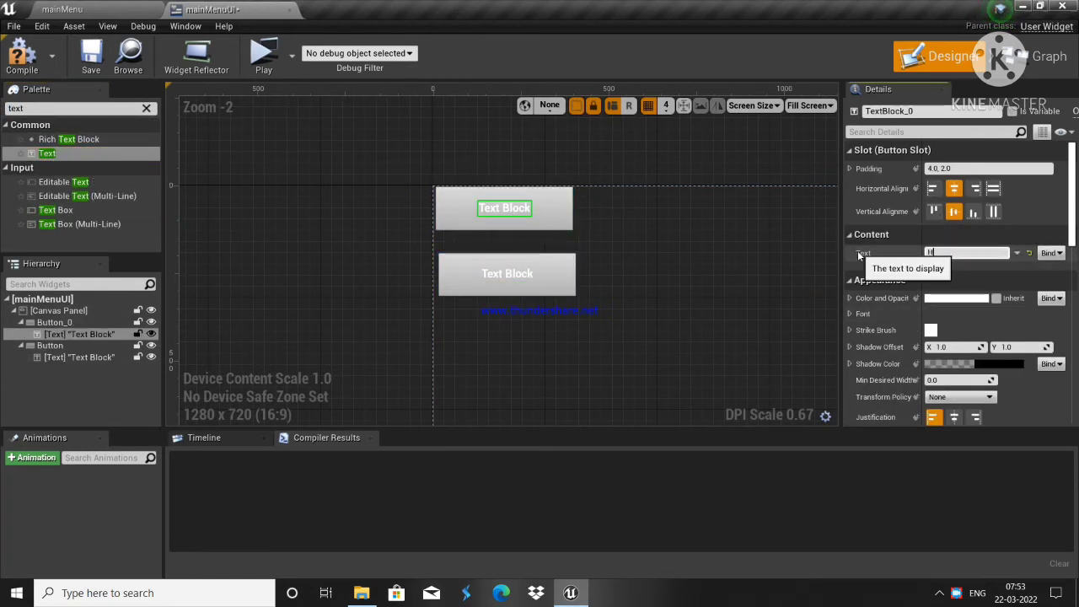
click(506, 274)
click(970, 253)
text(JOin)
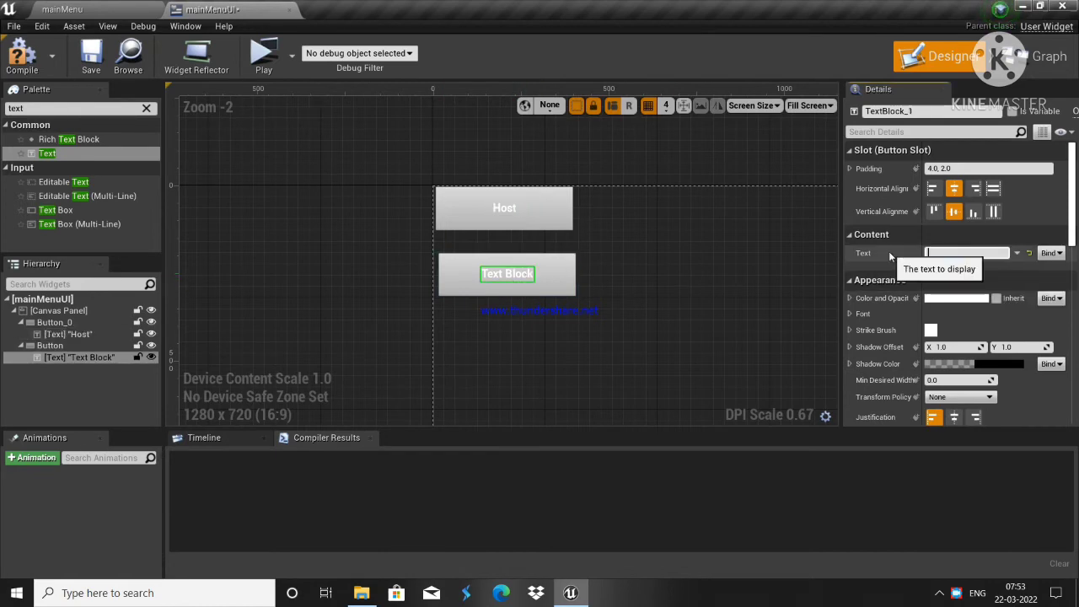
click(22, 55)
click(91, 55)
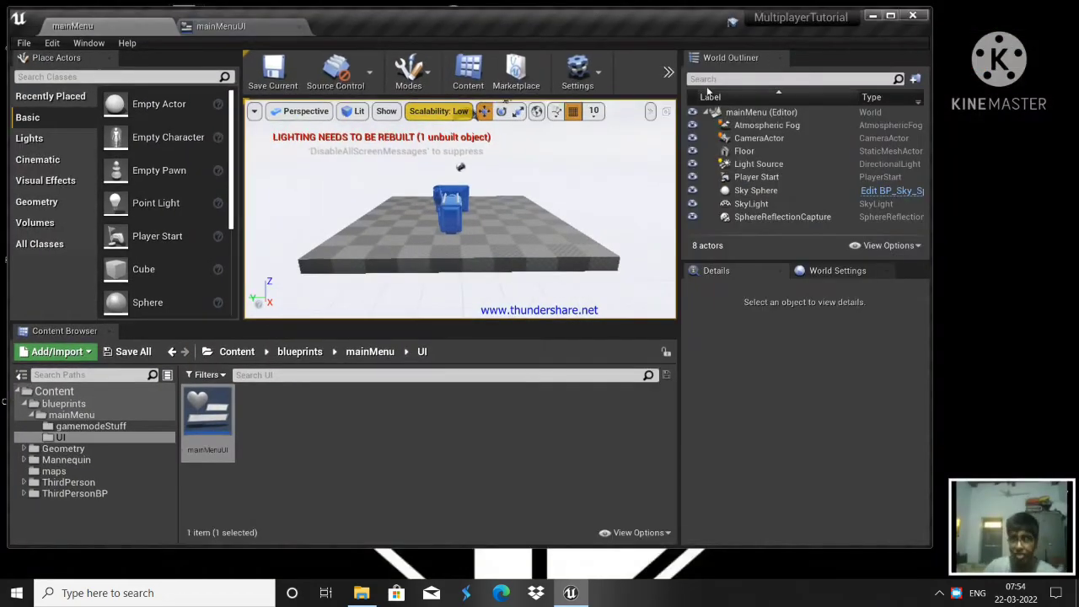
Play the mainMenu level once and stop the session
click(670, 72)
click(679, 186)
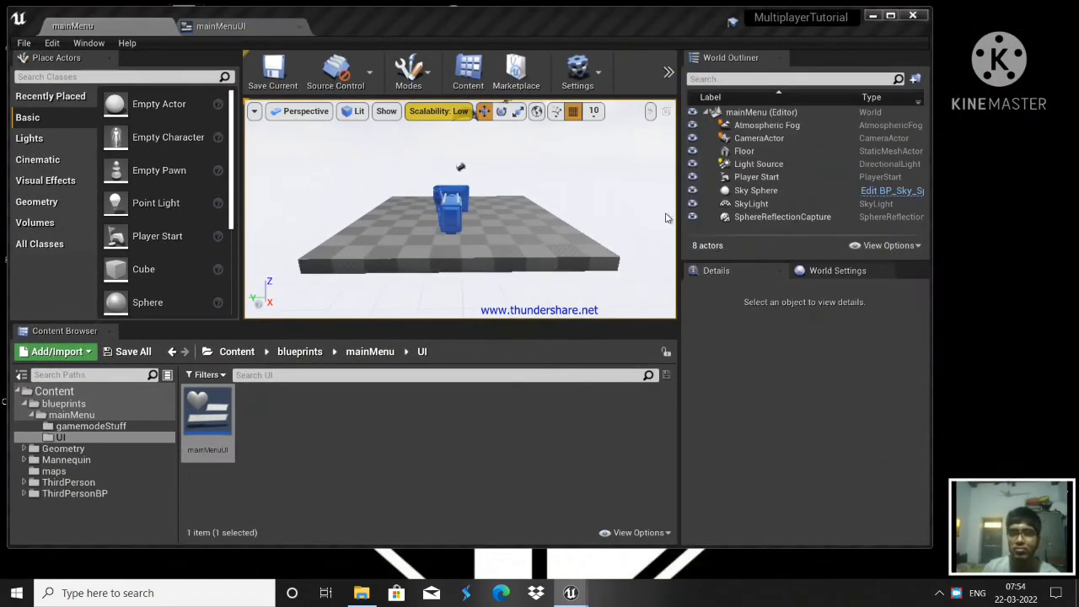
key(Escape)
Locate the mainMenuPc player controller from the World Settings and open its Event Graph
click(817, 270)
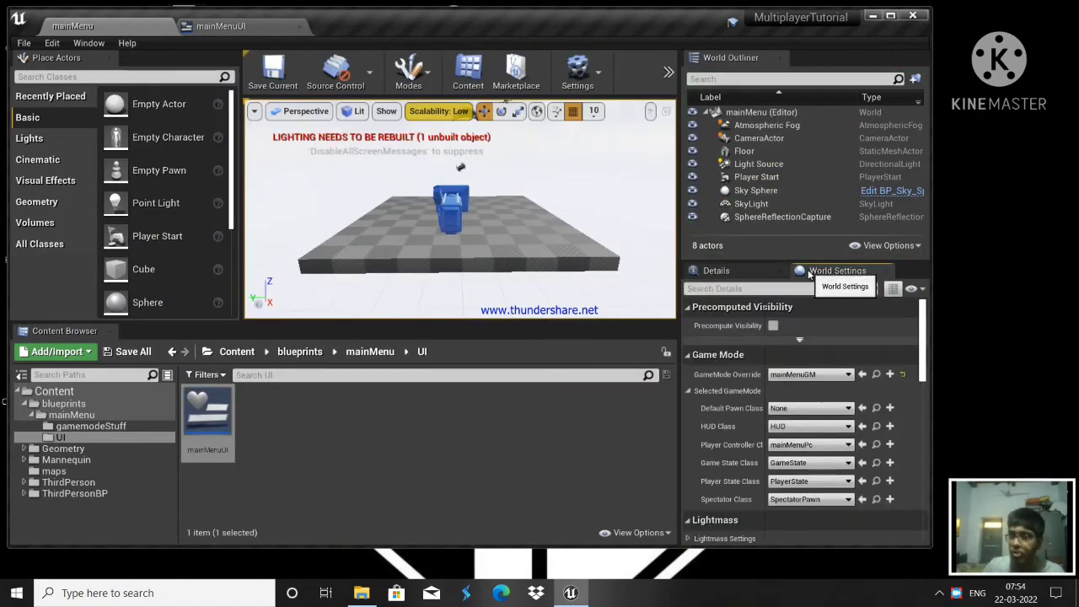
click(877, 447)
double_click(260, 413)
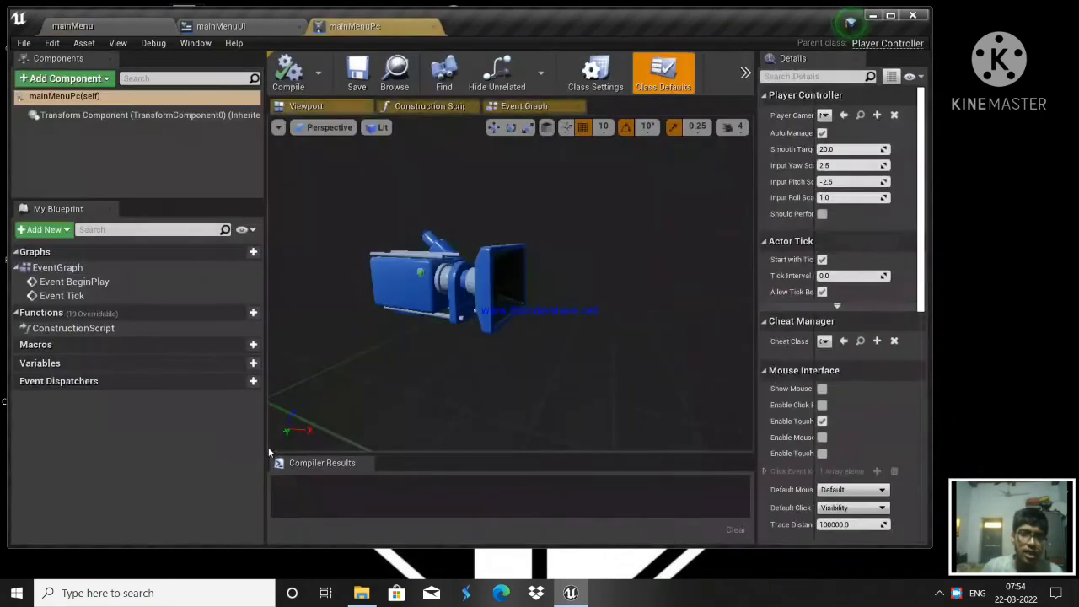
click(523, 106)
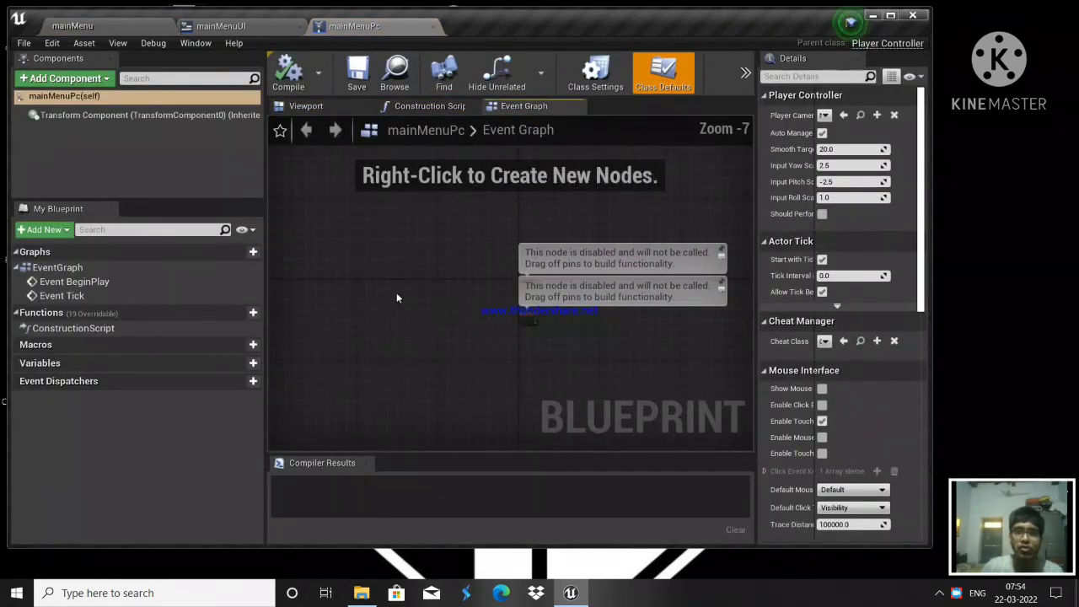
Wrap the Event BeginPlay node in a comment box titled "begin play"
right_drag(461, 257, 441, 339)
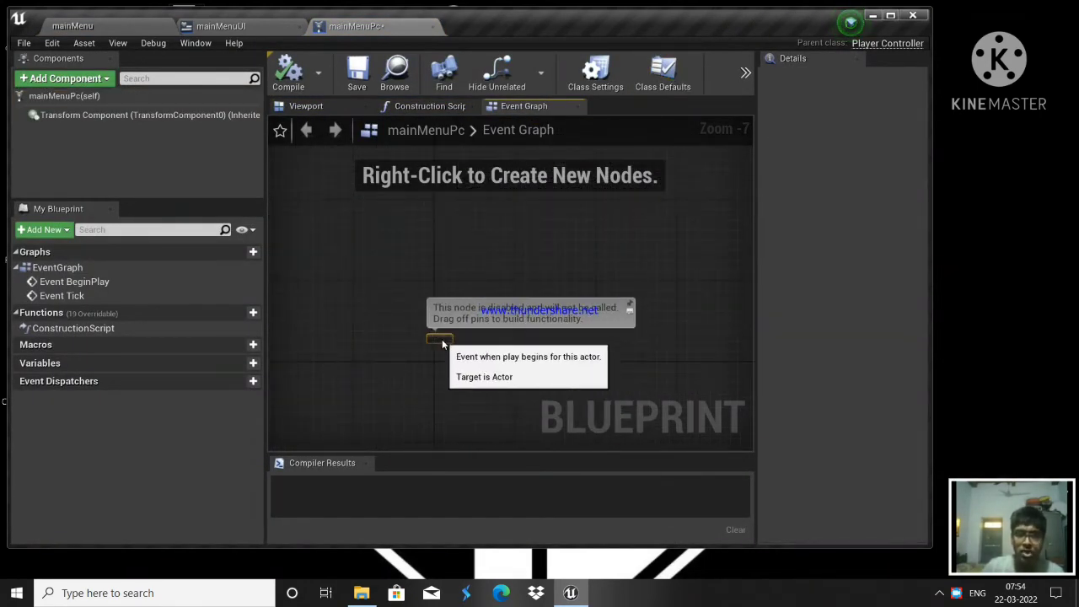
drag(375, 264, 678, 408)
key(c)
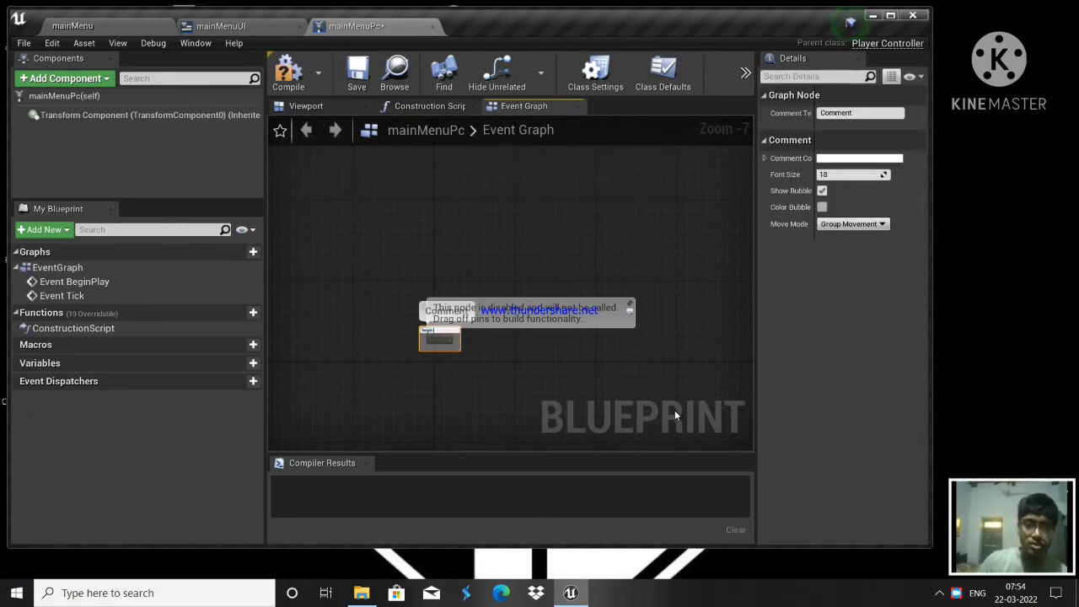
click(540, 394)
right_drag(411, 330, 295, 194)
scroll(331, 208, up, 5)
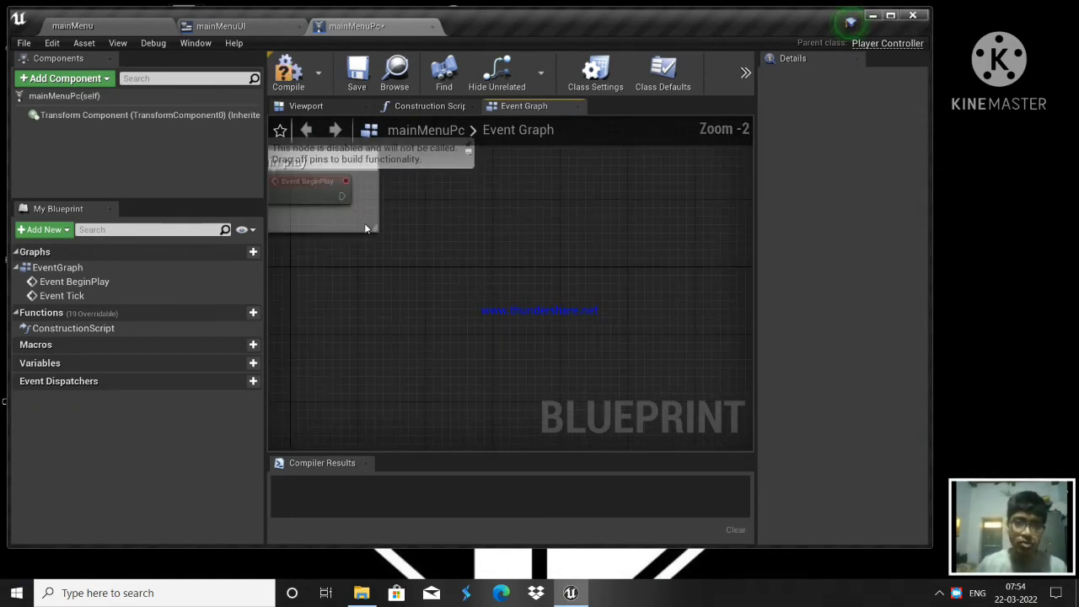
Enlarge the begin play comment box and move the Event BeginPlay node lower inside it
drag(376, 231, 752, 413)
scroll(574, 346, down, 2)
scroll(516, 306, up, 1)
right_drag(515, 306, 651, 428)
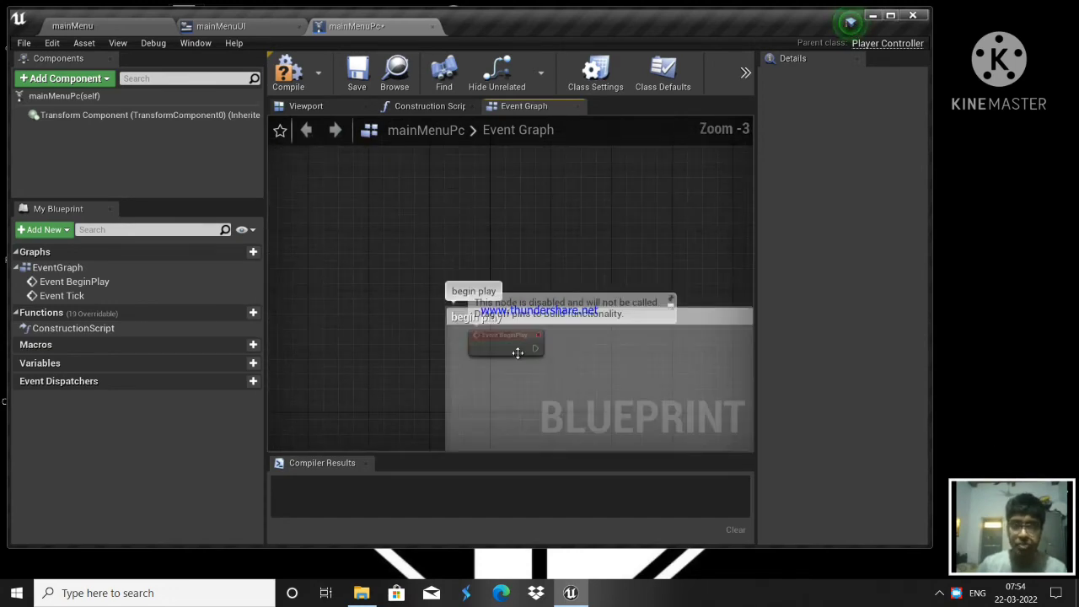
drag(519, 354, 527, 407)
Connect a Create Widget node to Event BeginPlay and set its class to mainMenuUI
scroll(362, 291, up, 3)
drag(378, 219, 452, 227)
text(create wid)
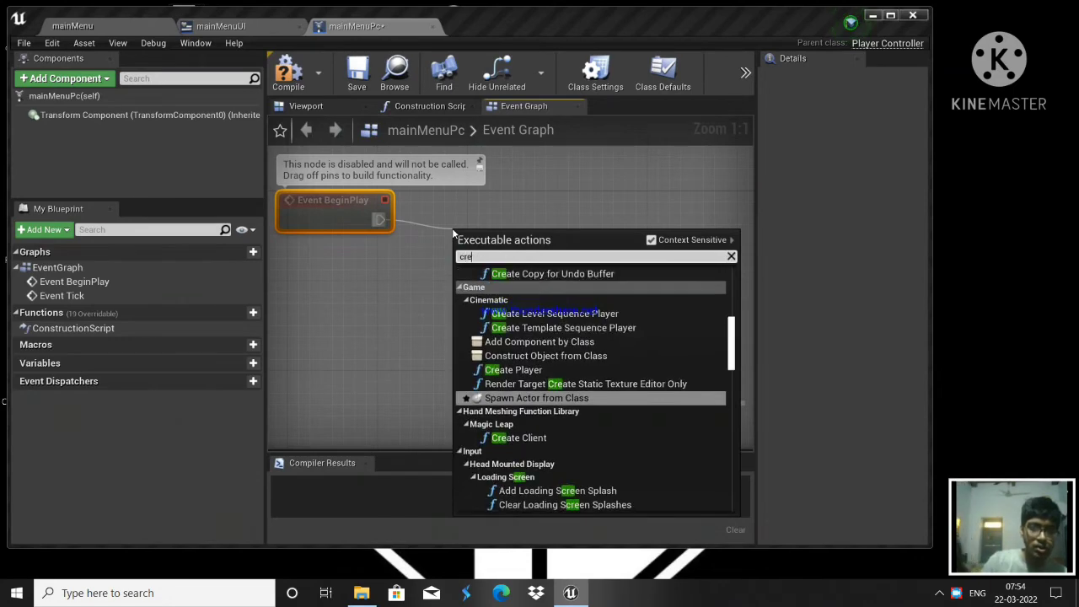
key(Return)
drag(520, 240, 482, 209)
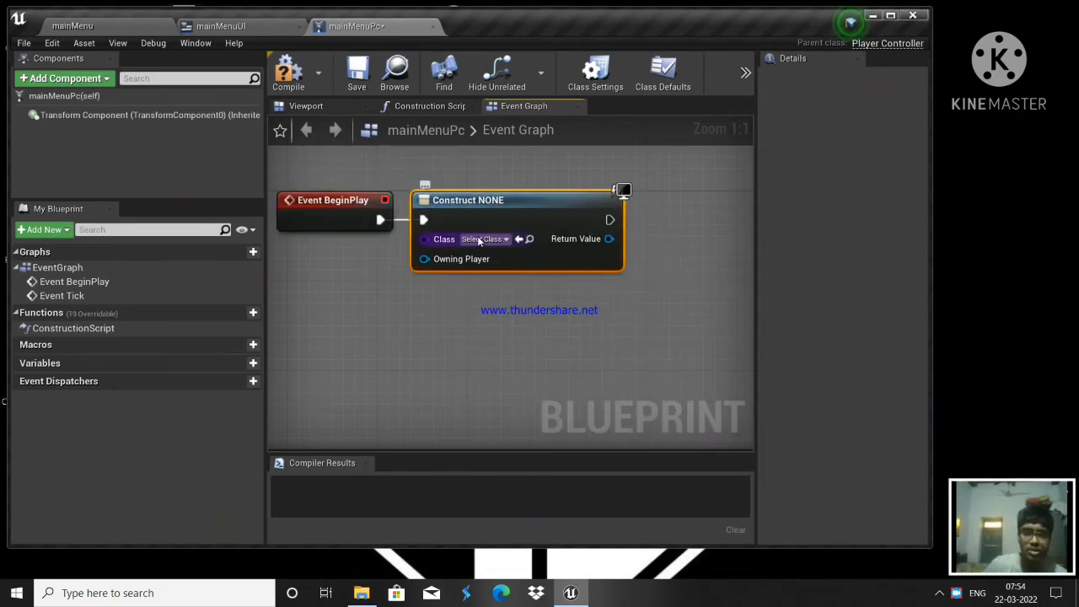
click(481, 240)
text(main)
click(522, 286)
Connect the created widget's return value to an Add to Viewport node and compile the blueprint
right_drag(500, 260, 291, 279)
drag(393, 261, 558, 219)
text(add to v)
key(Return)
scroll(559, 219, down, 6)
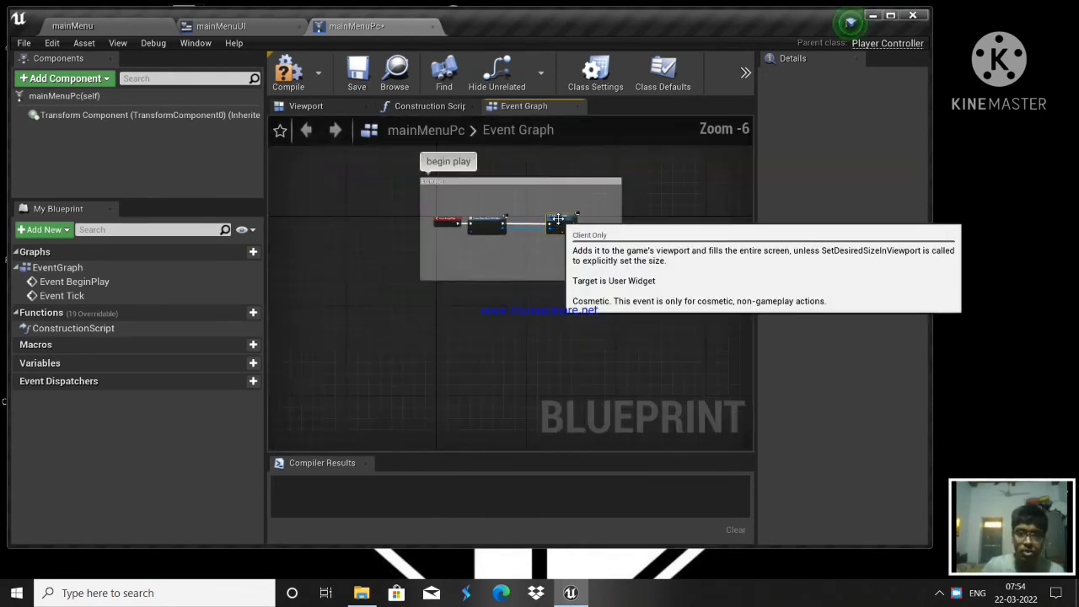
drag(443, 197, 552, 244)
click(288, 72)
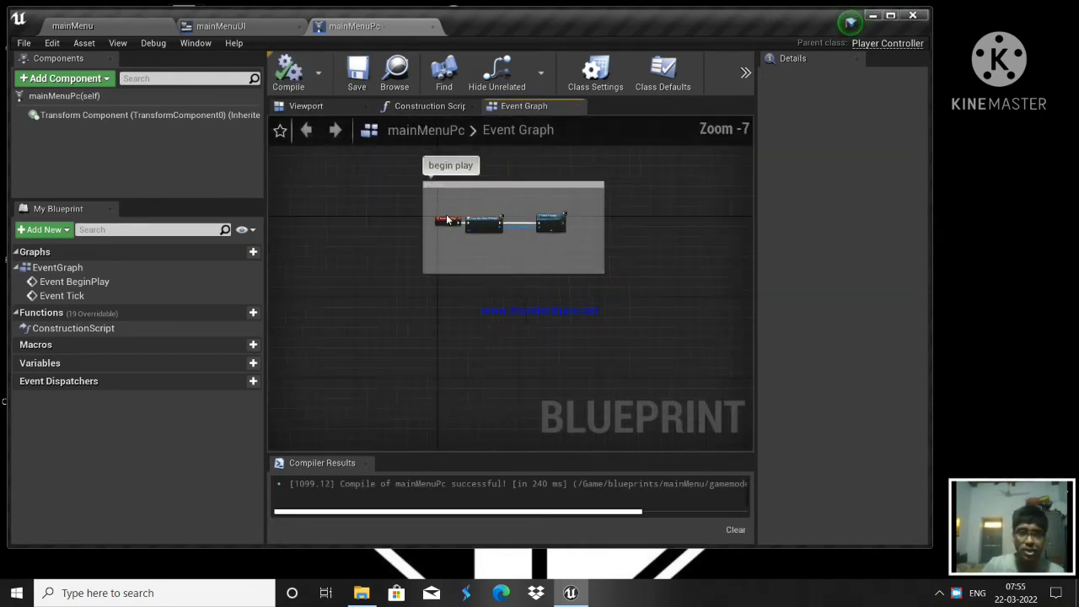
Review the BeginPlay node chain and the Construction Script of mainMenuPc
scroll(468, 342, up, 7)
right_drag(542, 219, 379, 222)
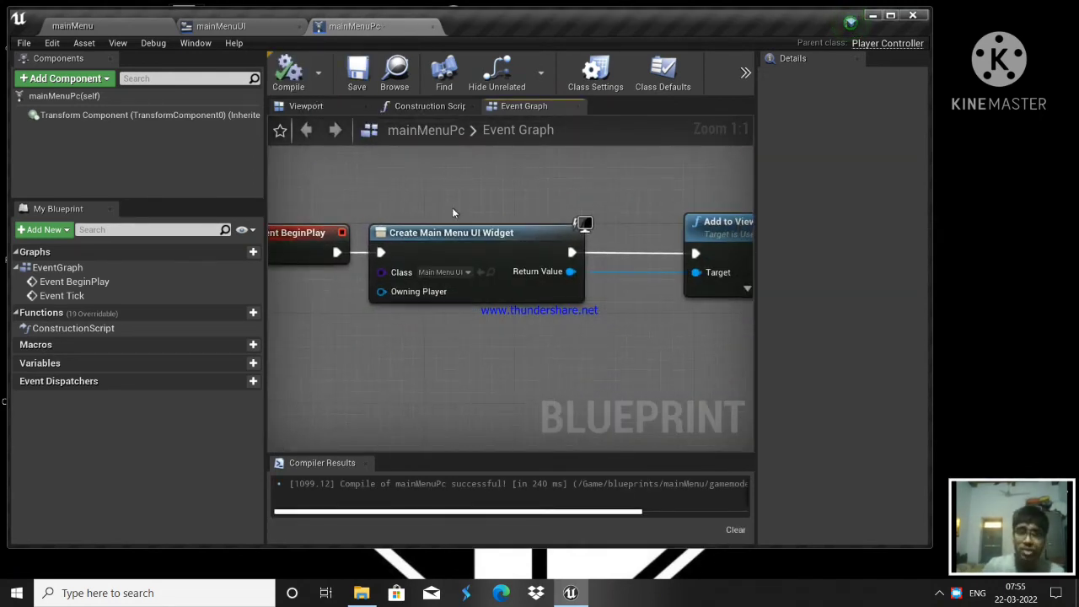
click(446, 226)
right_drag(439, 204, 567, 209)
click(451, 106)
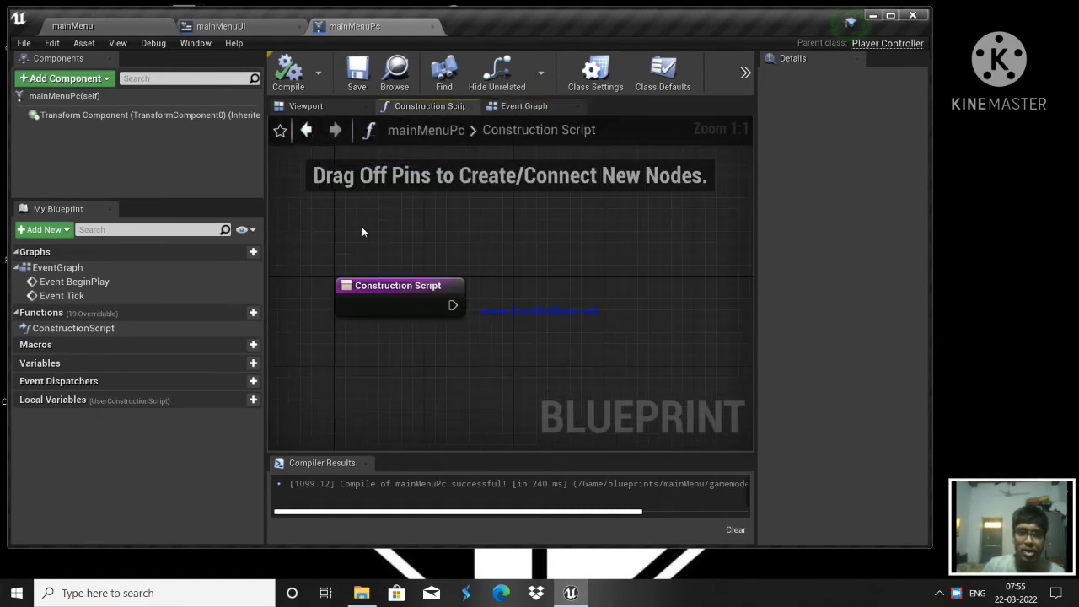
click(529, 108)
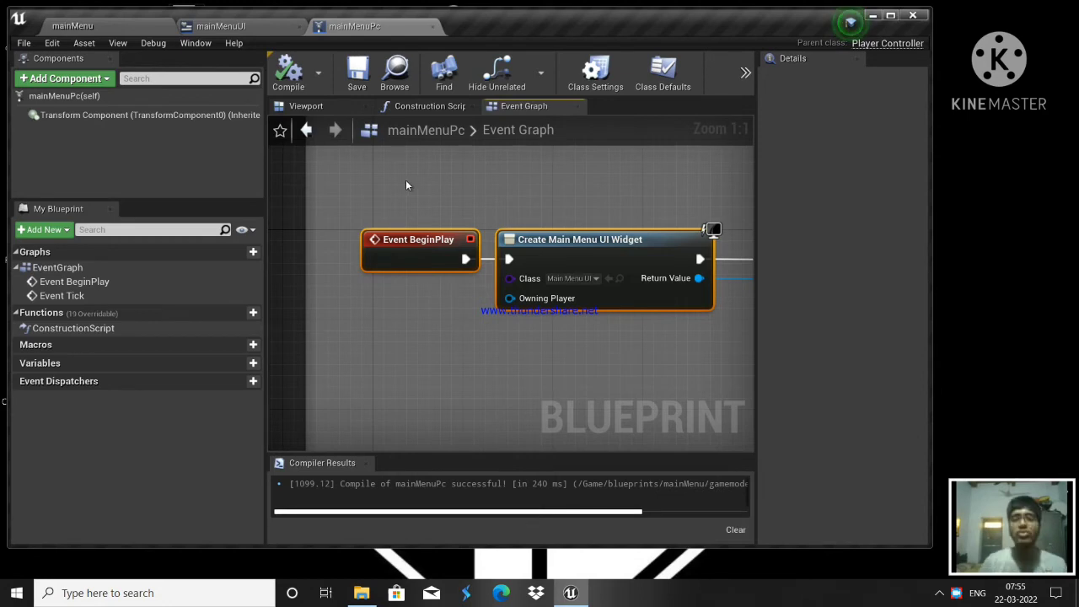
click(422, 257)
scroll(440, 276, down, 5)
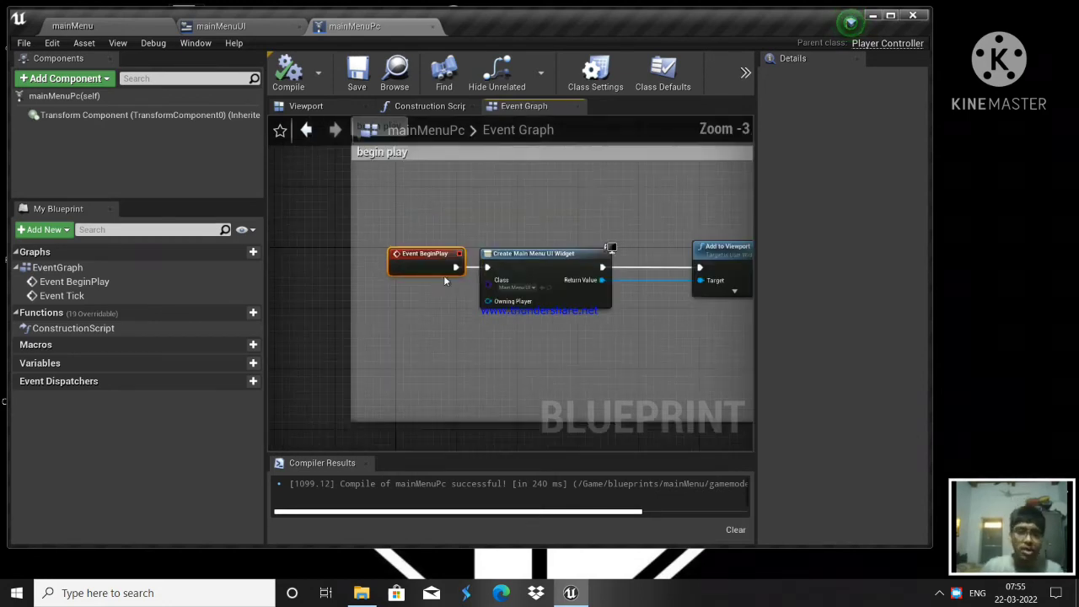
Move the Event Tick node slightly higher in the Event Graph
scroll(393, 227, up, 4)
right_drag(393, 228, 414, 308)
drag(414, 309, 426, 260)
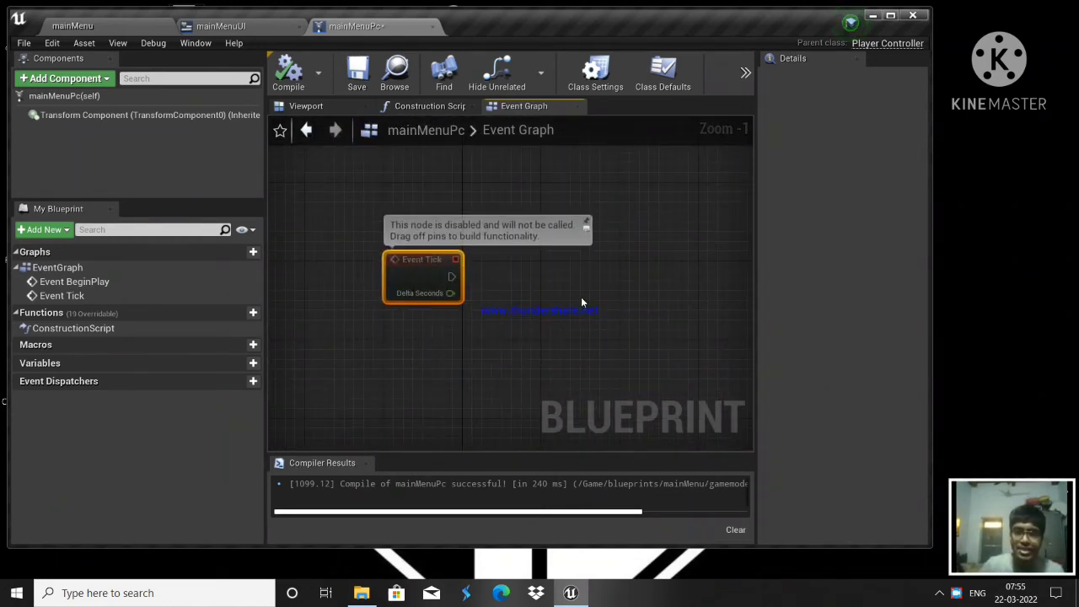
Examine the Event Tick node and the begin play comment's nodes through to Add to Viewport
scroll(581, 299, down, 5)
right_drag(581, 298, 483, 271)
scroll(472, 278, up, 4)
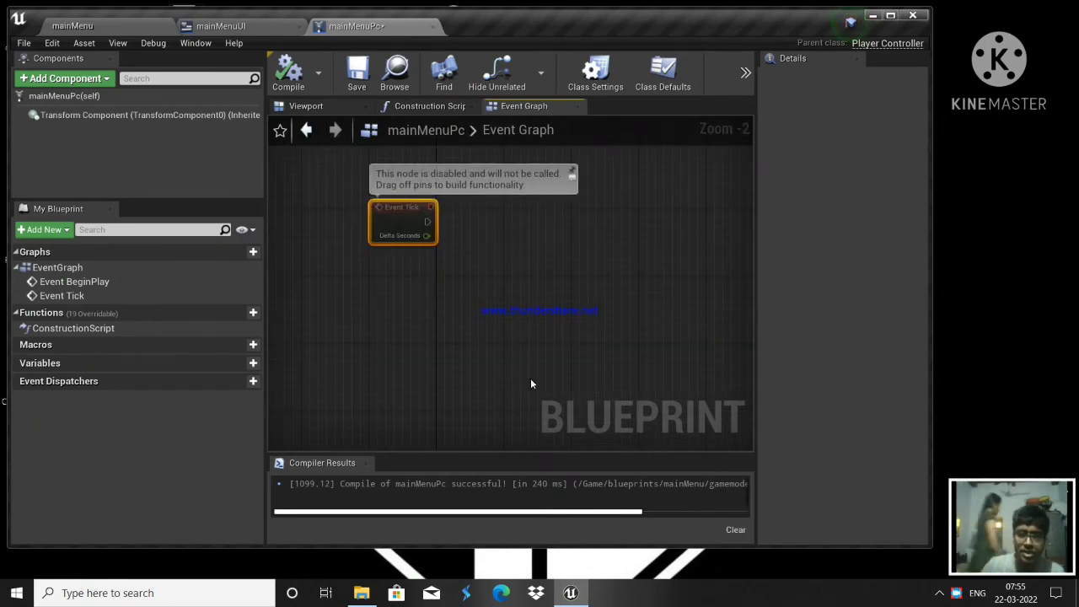
right_drag(531, 378, 552, 449)
scroll(598, 349, down, 4)
right_drag(620, 290, 490, 418)
scroll(413, 264, up, 6)
right_drag(505, 287, 394, 265)
right_drag(698, 271, 537, 299)
scroll(525, 286, down, 3)
drag(461, 272, 684, 392)
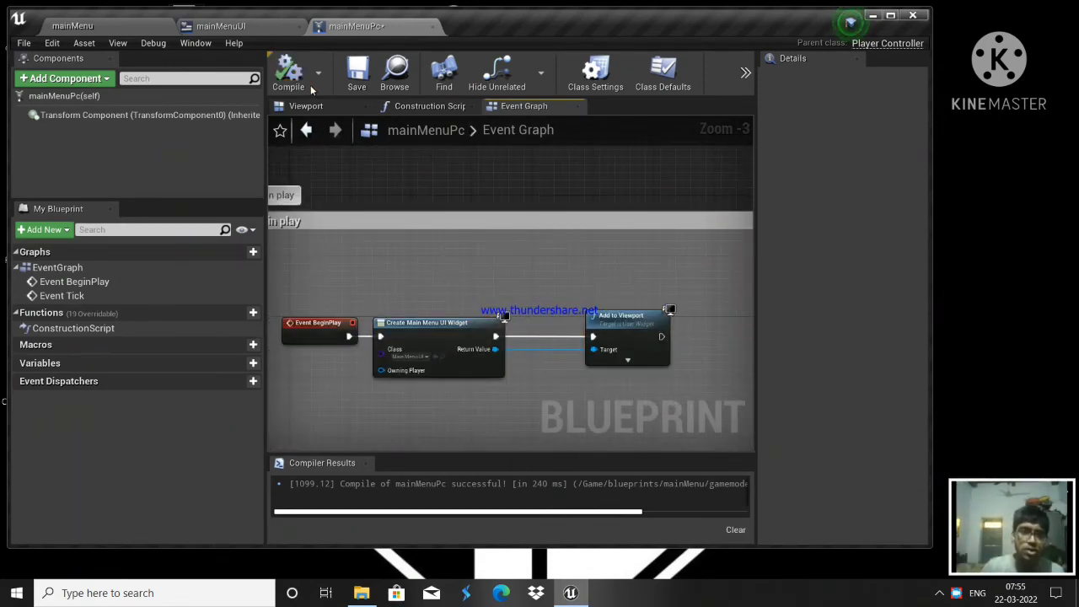
Maximize the blueprint editor window and check the list of overridable functions
drag(620, 15, 616, 1)
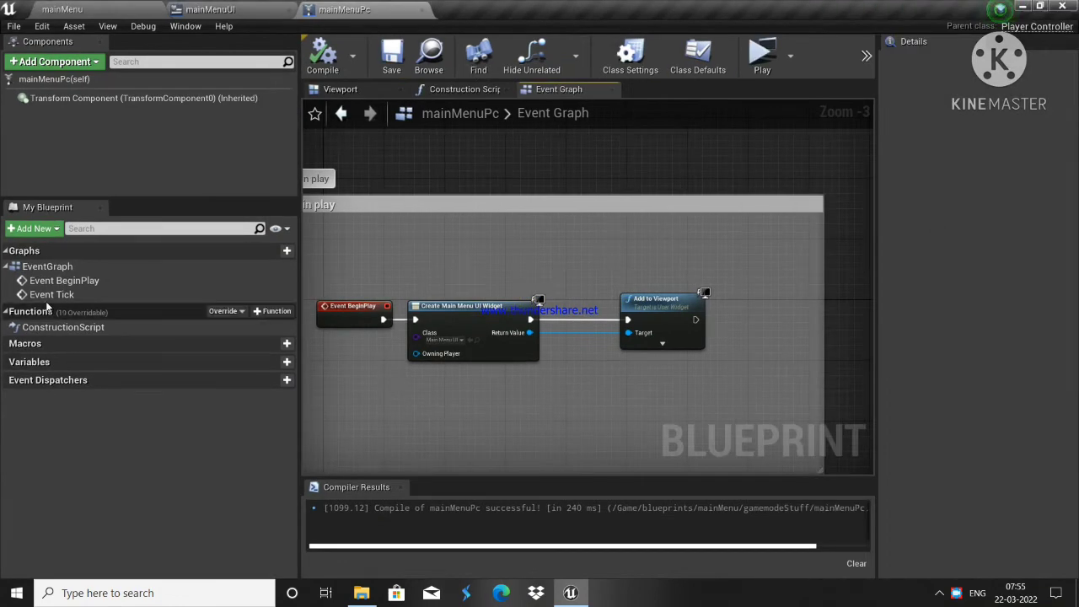
click(232, 312)
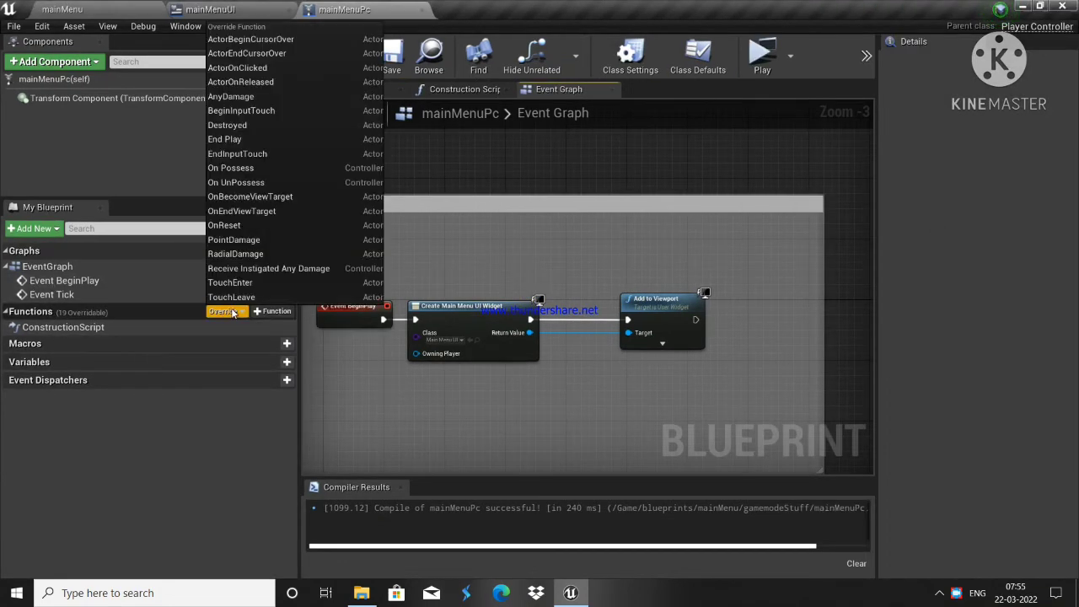
click(160, 139)
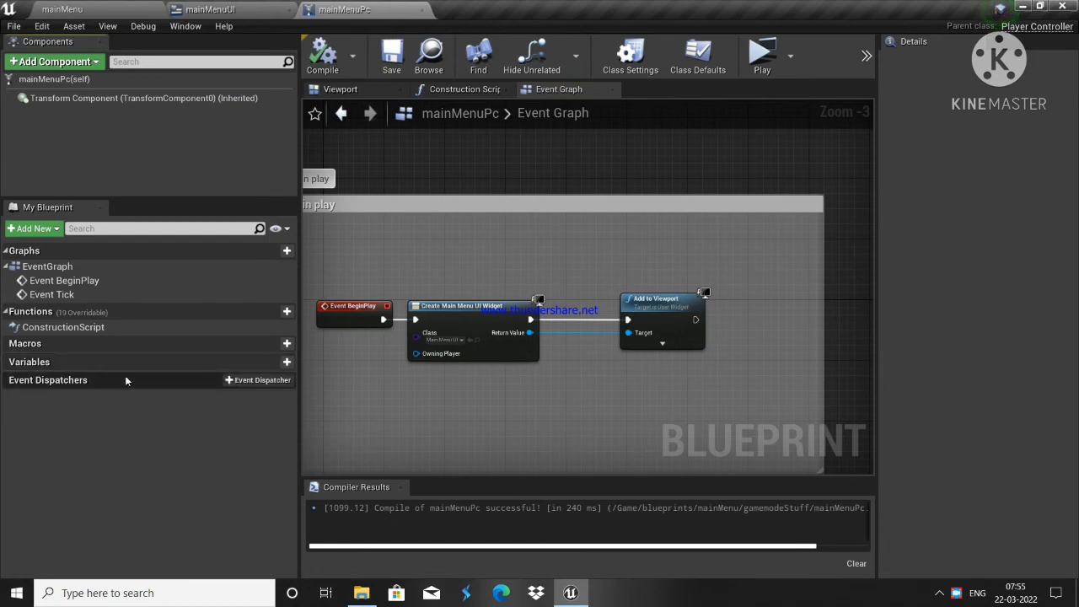
Widen the Details area and bring up the properties of mainMenuPc itself instead of its Transform Component
click(86, 98)
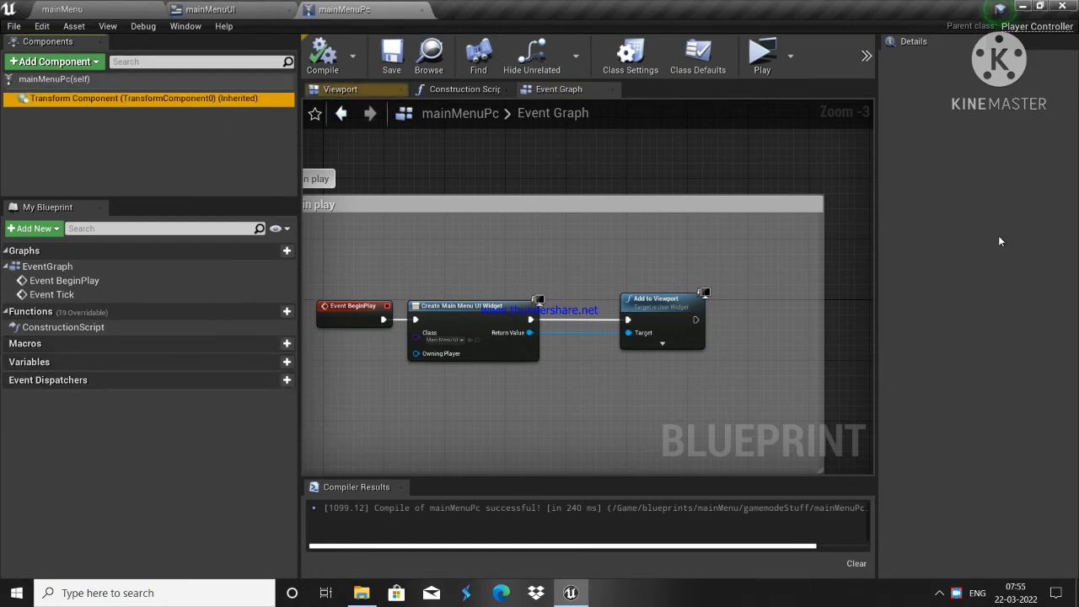
drag(873, 251, 764, 251)
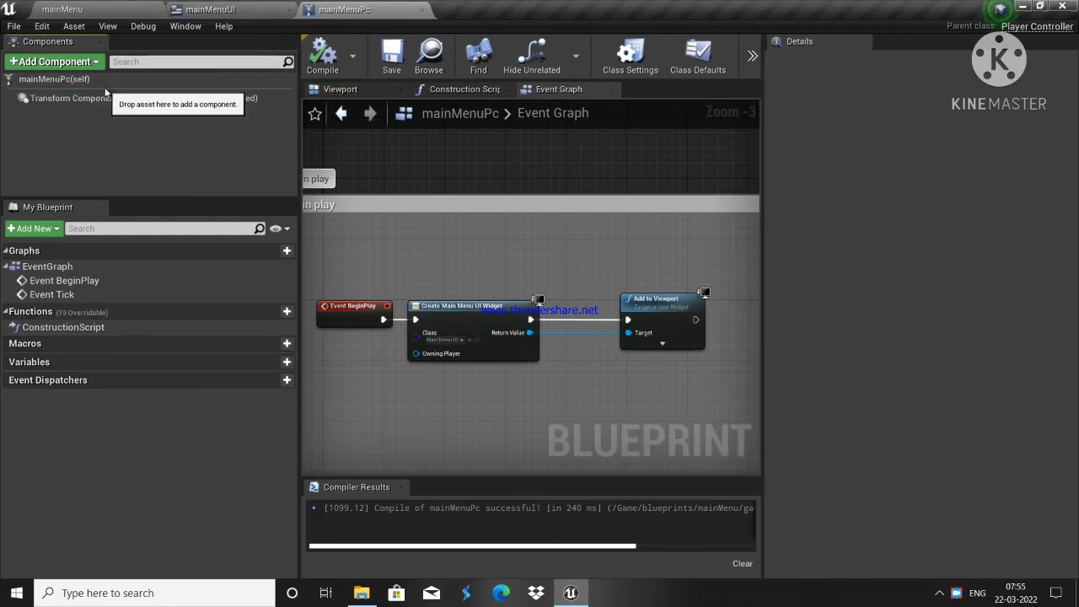
click(80, 79)
scroll(898, 550, down, 5)
scroll(877, 374, up, 3)
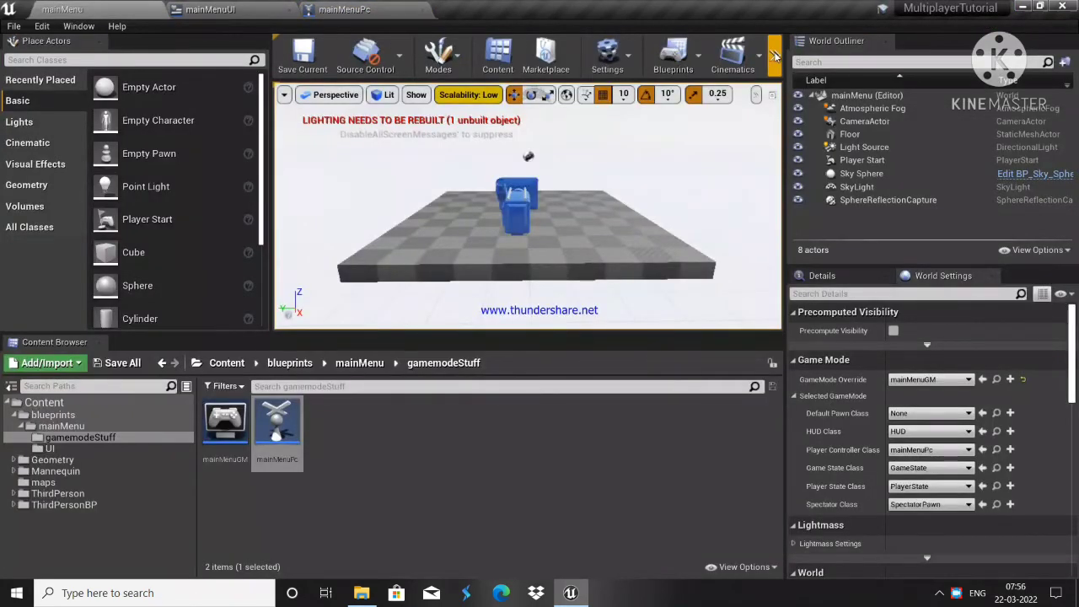
Play-test the mainMenu level in a separate preview window to check the Host/Join menu, and stop the preview
click(774, 56)
click(774, 56)
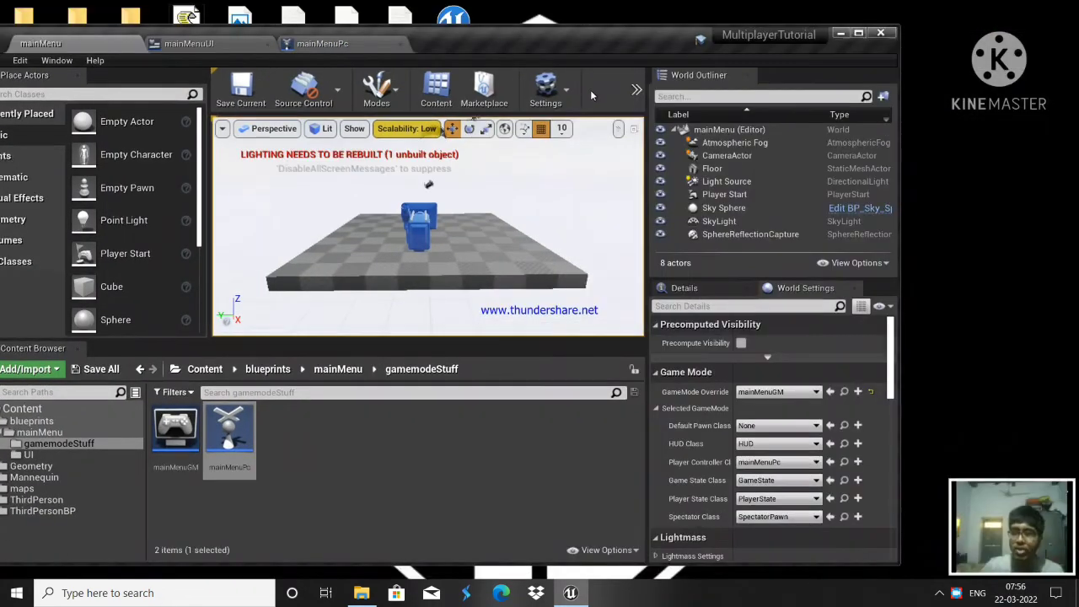
click(637, 89)
click(672, 236)
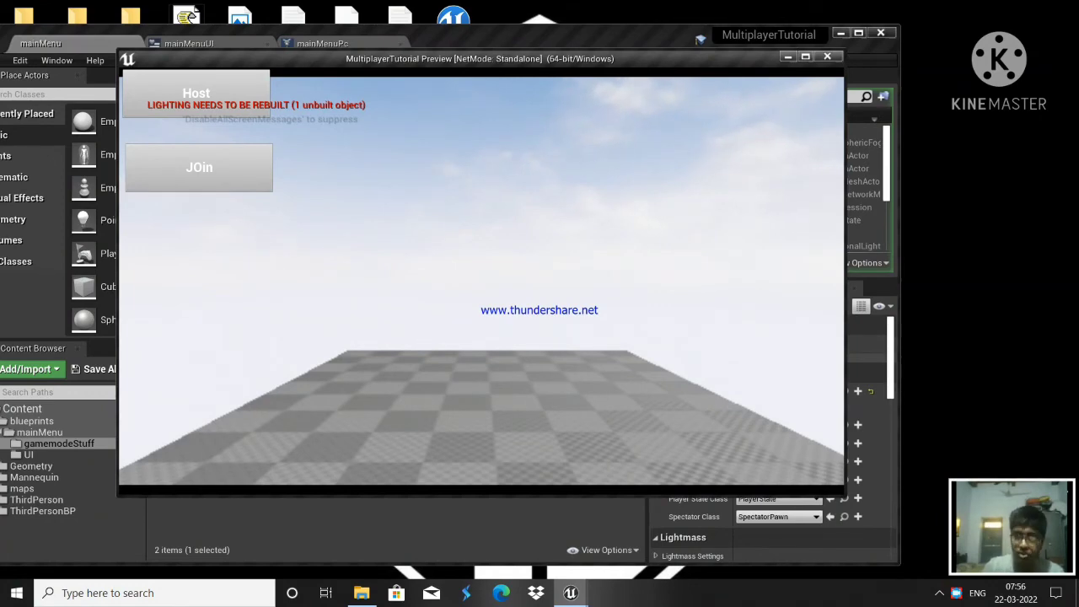
key(Escape)
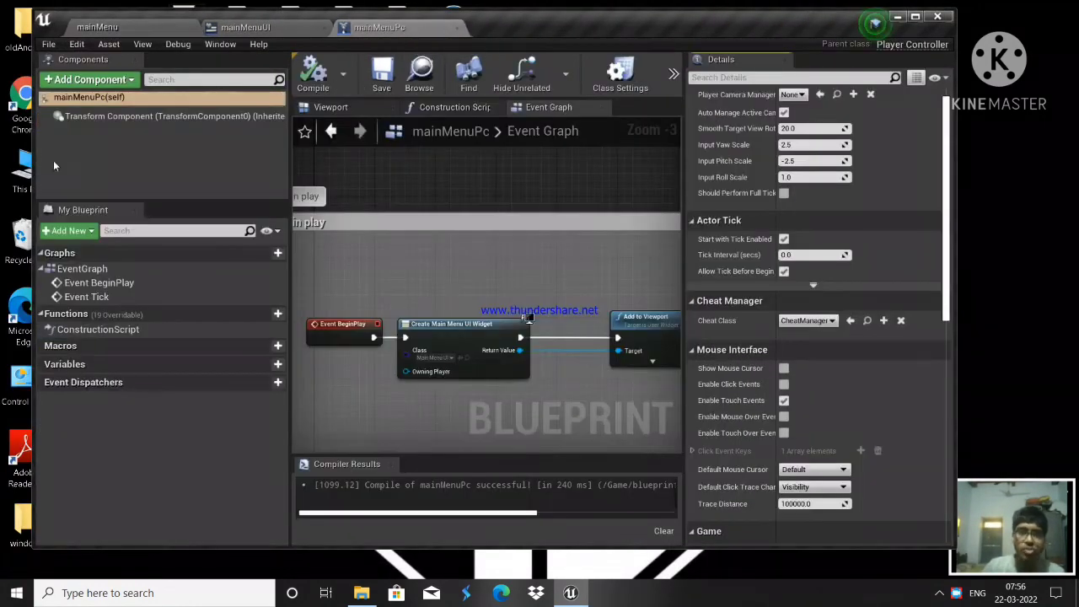
Enable Show Mouse Cursor in mainMenuPc's Mouse Interface properties, compile and save the blueprint
click(784, 369)
click(312, 74)
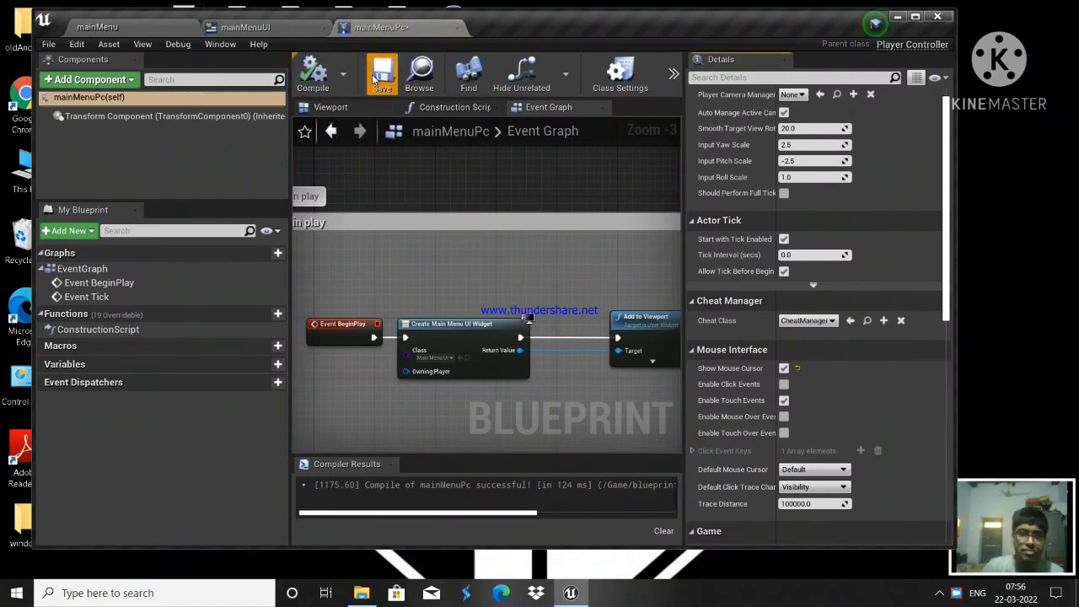
Enable Always Show Touch Interface in the Mobile section of the project's engine Input settings
click(157, 28)
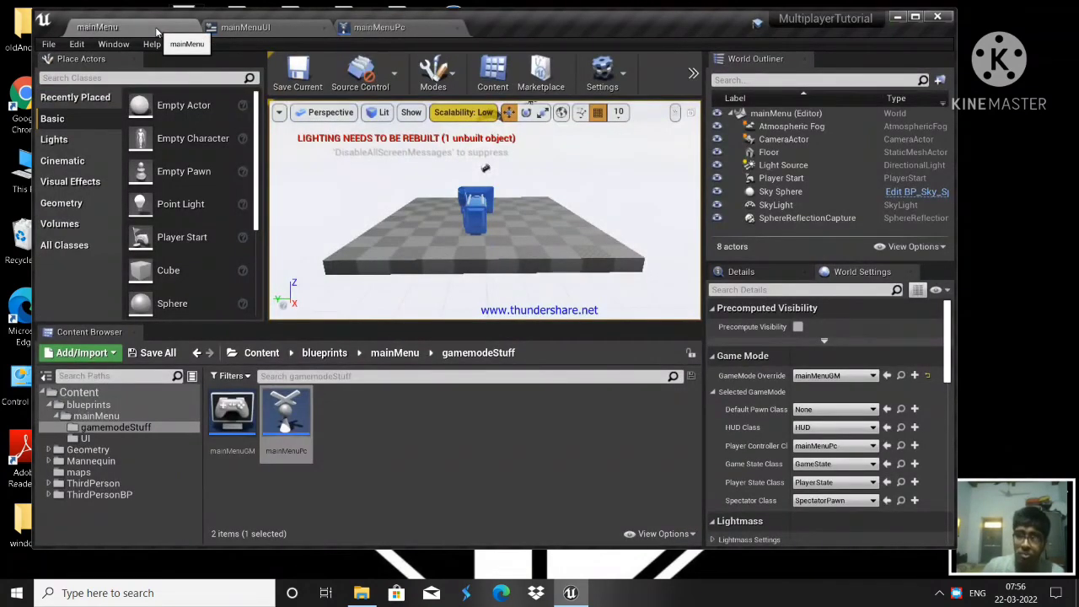
click(77, 44)
click(99, 238)
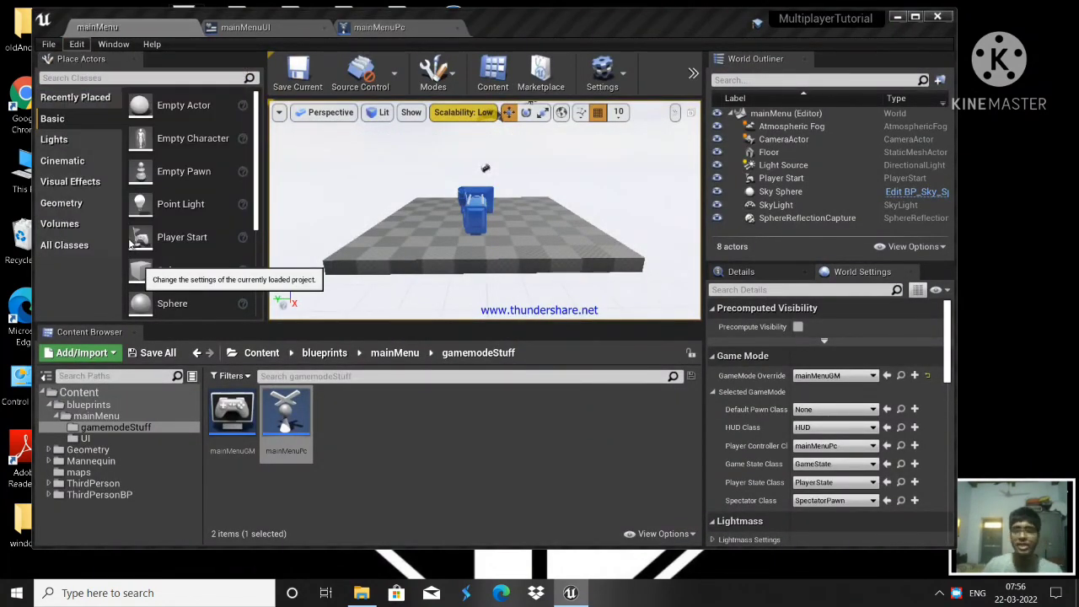
scroll(205, 245, down, 5)
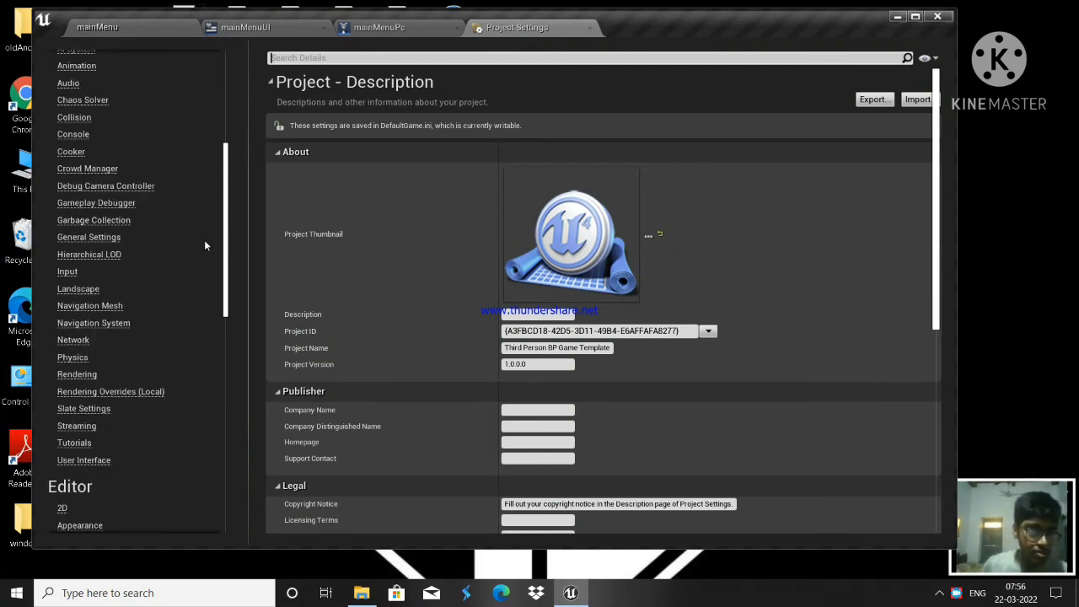
click(67, 272)
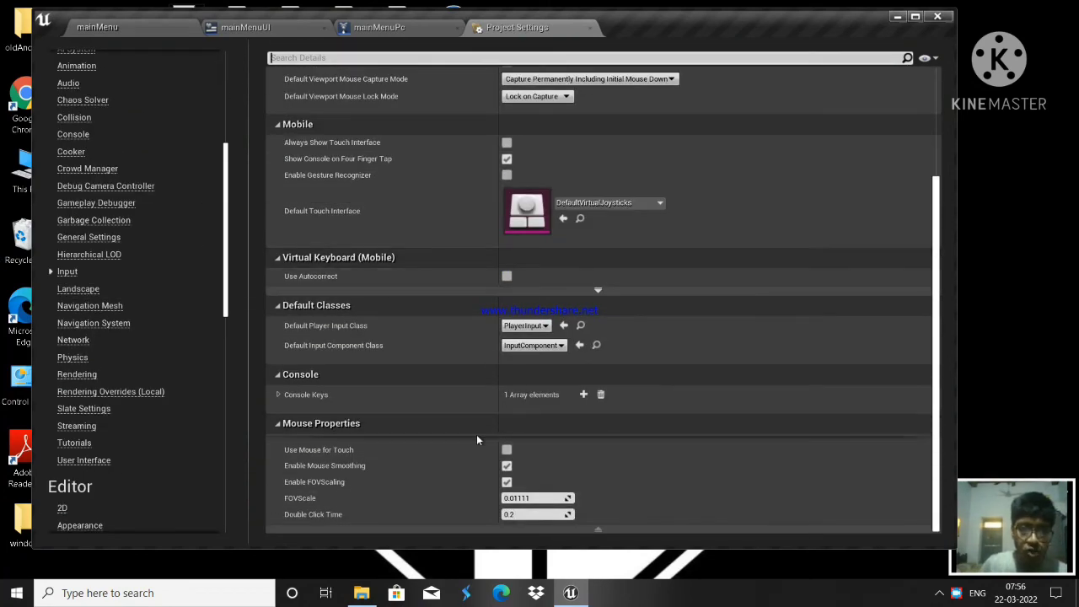
scroll(292, 417, up, 5)
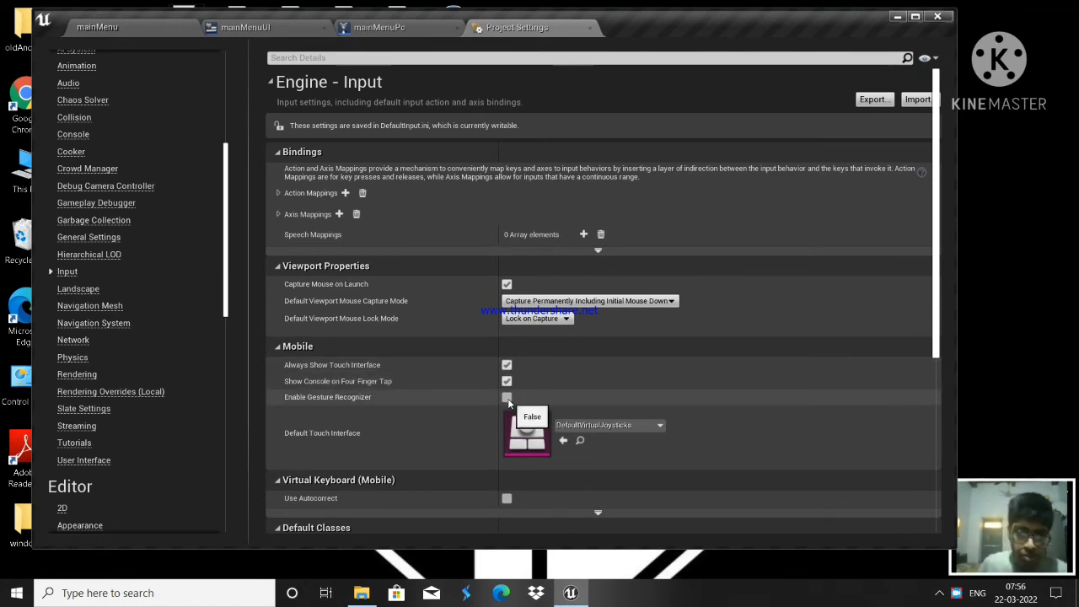
Check mainMenuPc's mouse properties, and play-test the mainMenu level in a preview window with the touch interface enabled
click(402, 34)
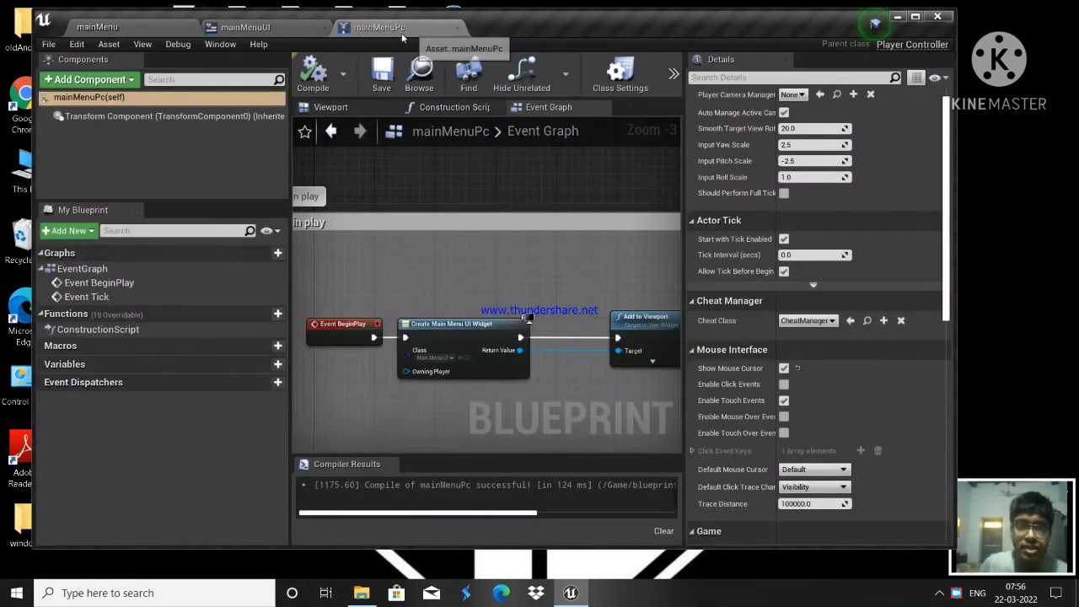
scroll(378, 281, down, 3)
scroll(378, 280, up, 3)
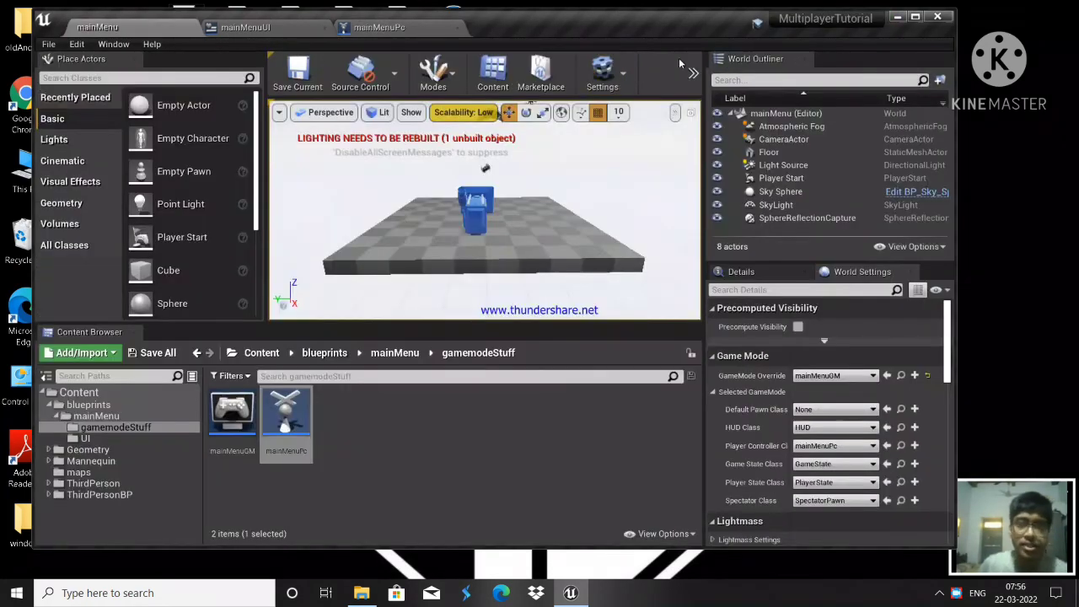
click(693, 74)
mouse_move(772, 202)
click(835, 271)
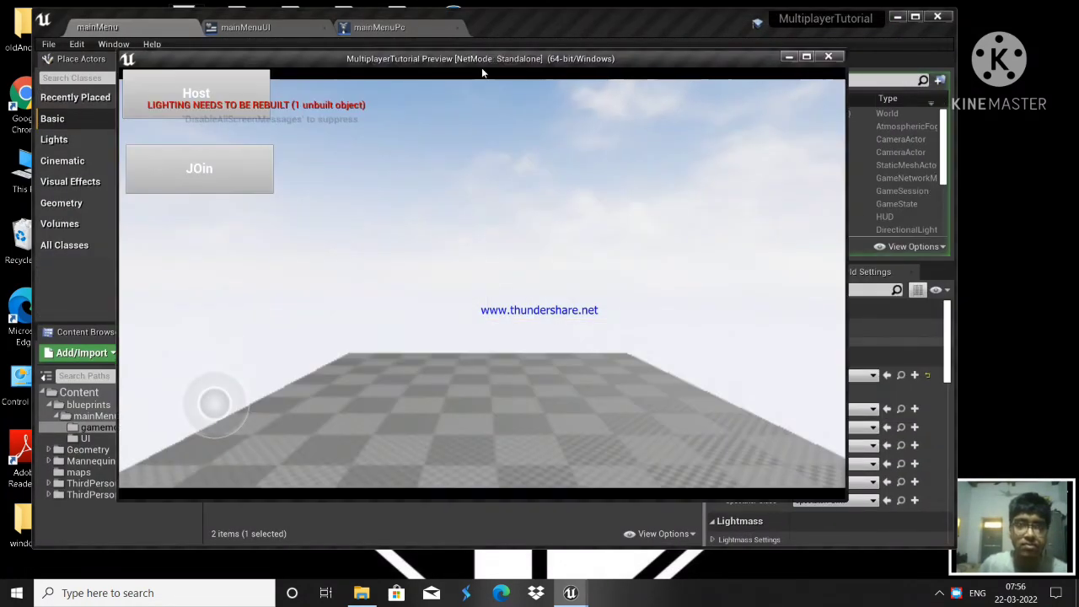
key(Escape)
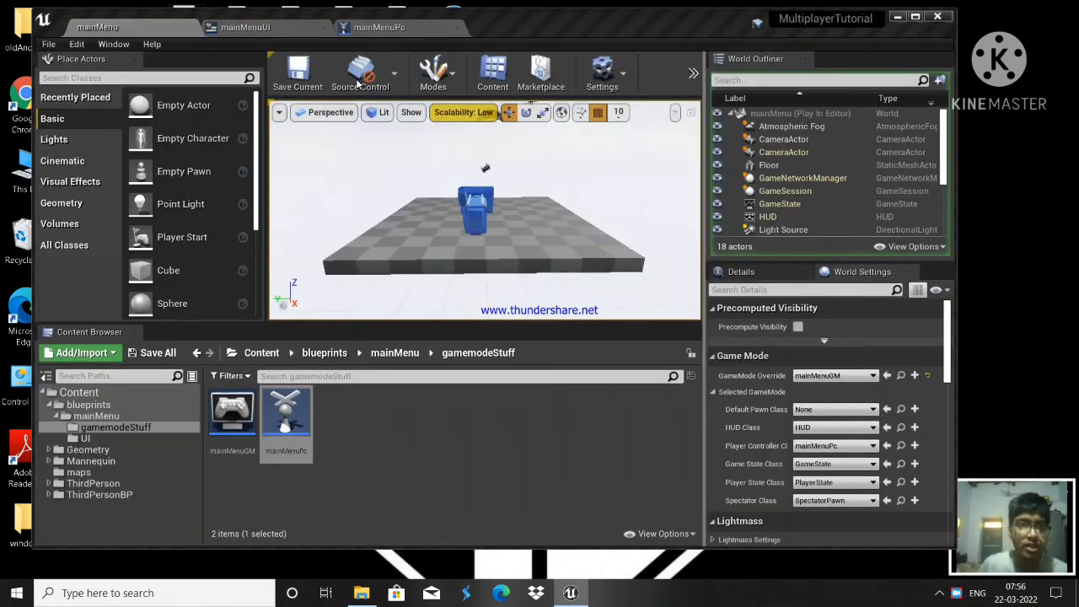
Run the level preview again to examine the menu buttons and touch joystick, stop it and reposition the editor window
click(693, 74)
mouse_move(715, 211)
click(860, 276)
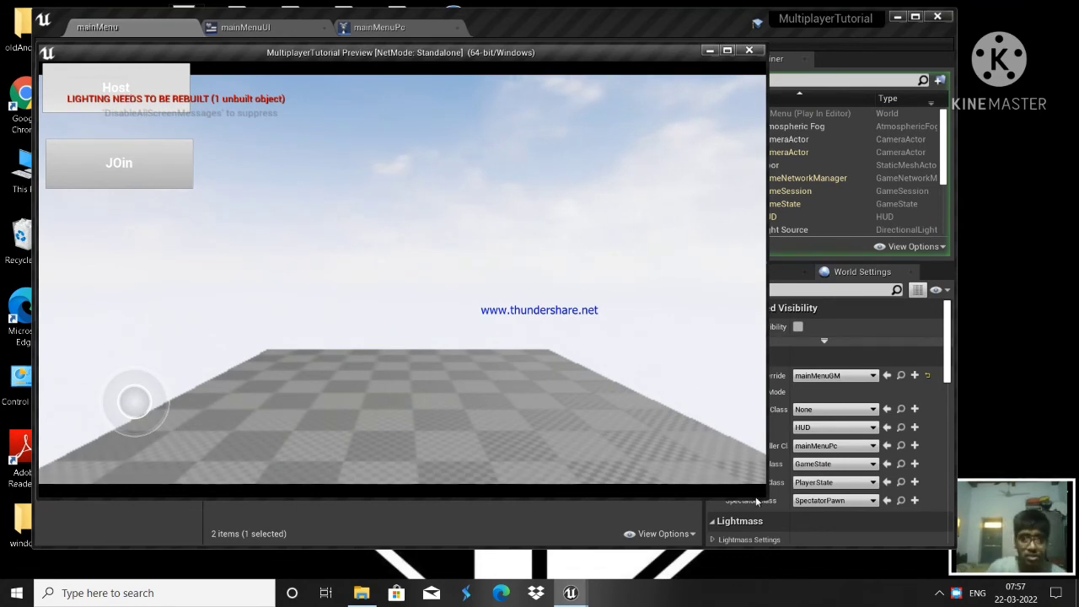
key(Escape)
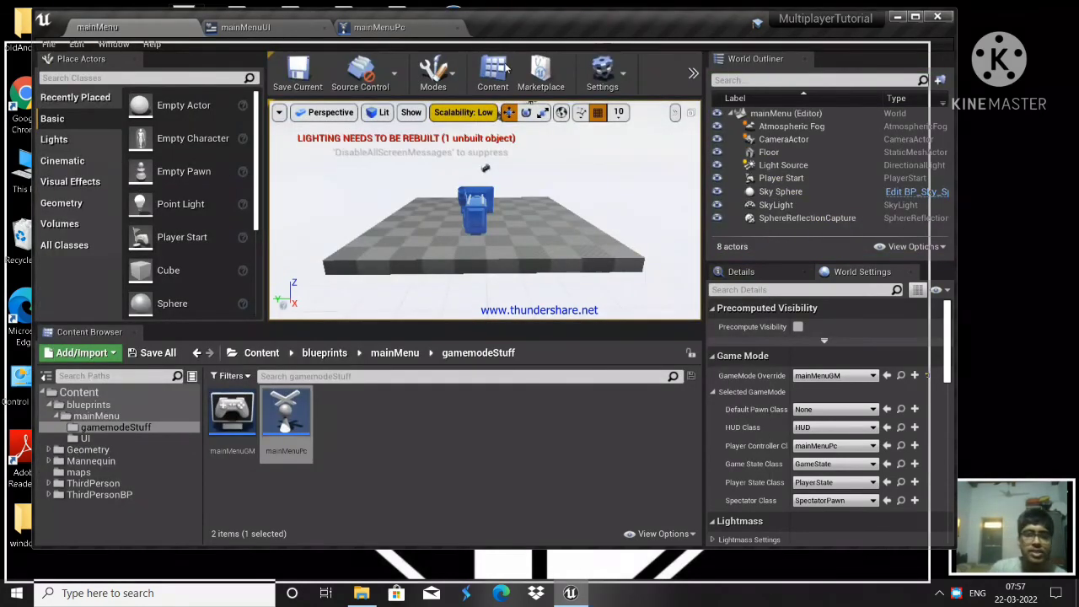
drag(532, 29, 507, 43)
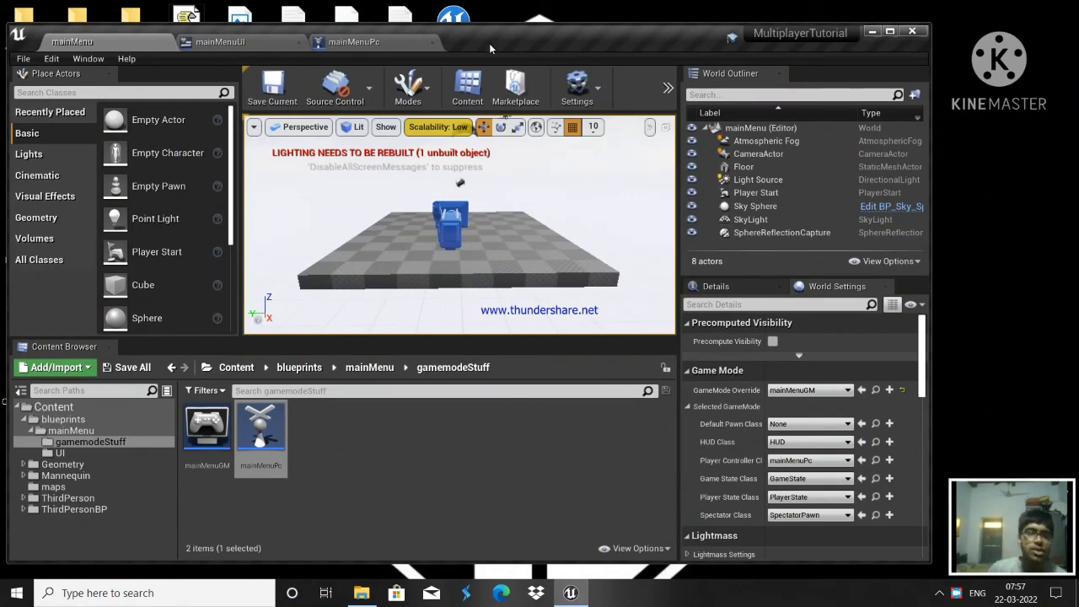
Add an On Clicked event for the Host button in the mainMenuUI widget
click(220, 41)
click(225, 233)
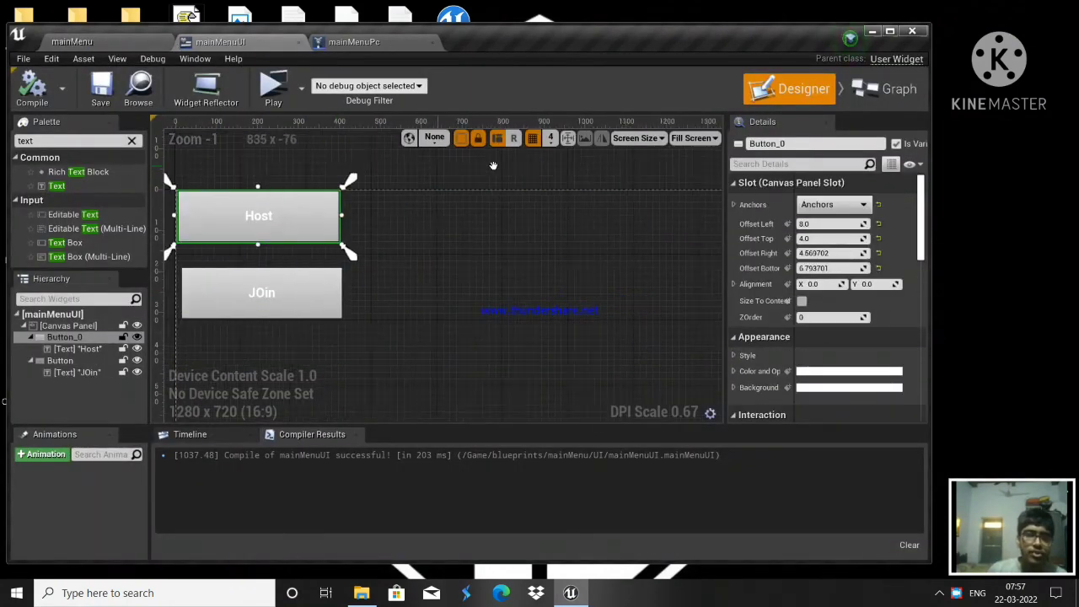
scroll(826, 337, down, 8)
drag(727, 340, 476, 340)
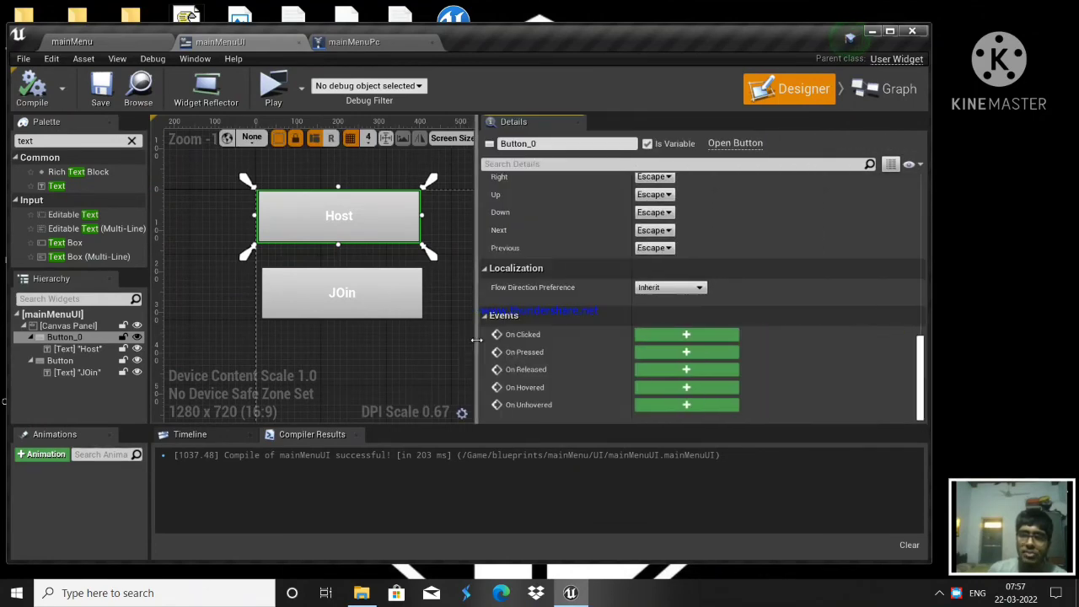
click(664, 334)
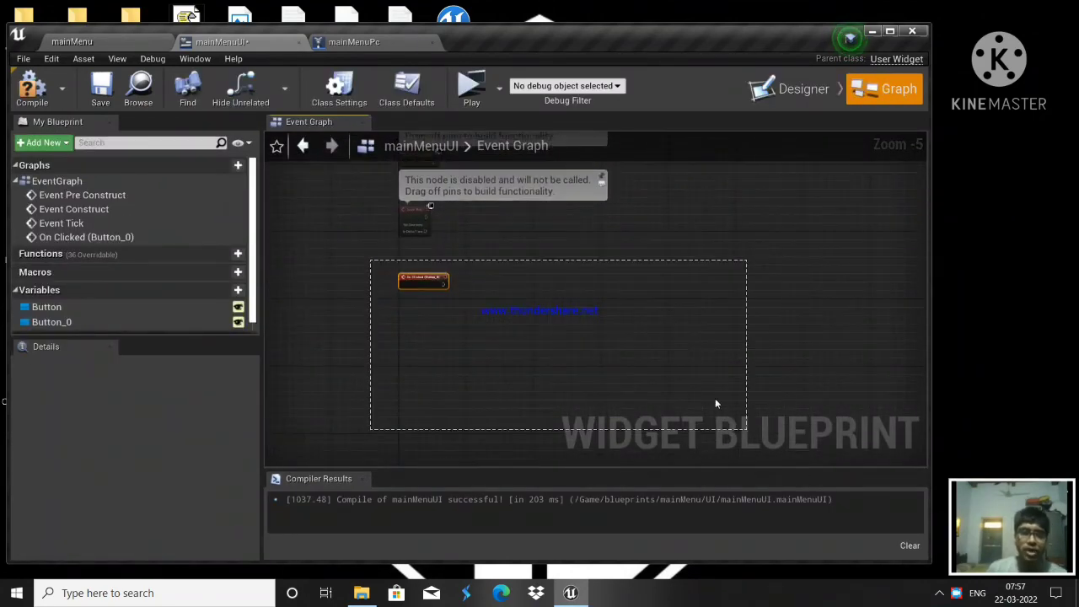
Wrap the Host button's On Clicked event in a comment titled "on click host button" and enlarge the comment box
drag(715, 403, 715, 403)
key(c)
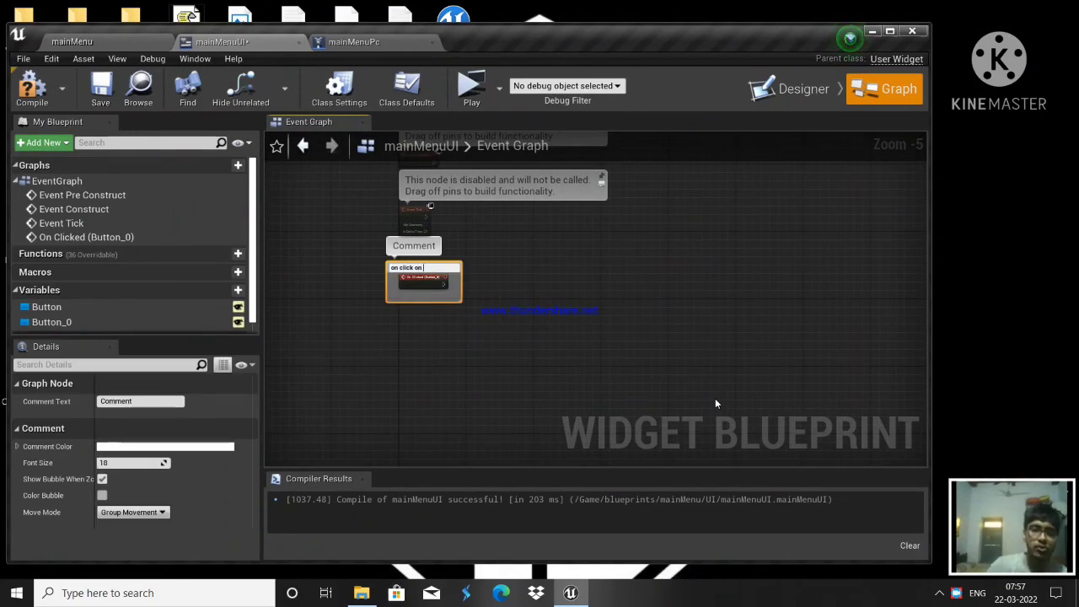
click(449, 321)
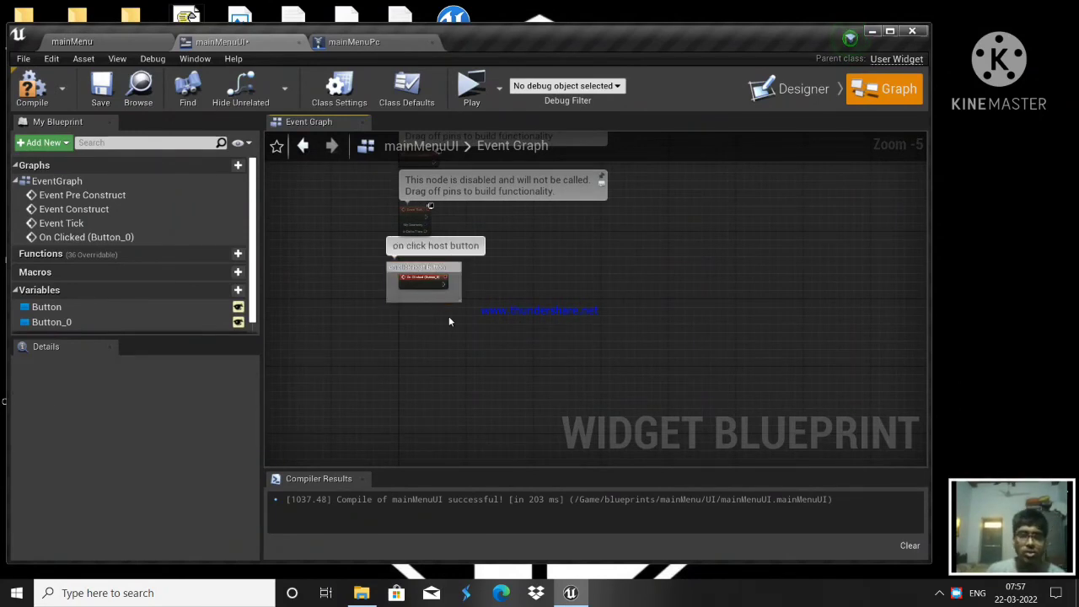
drag(460, 300, 706, 455)
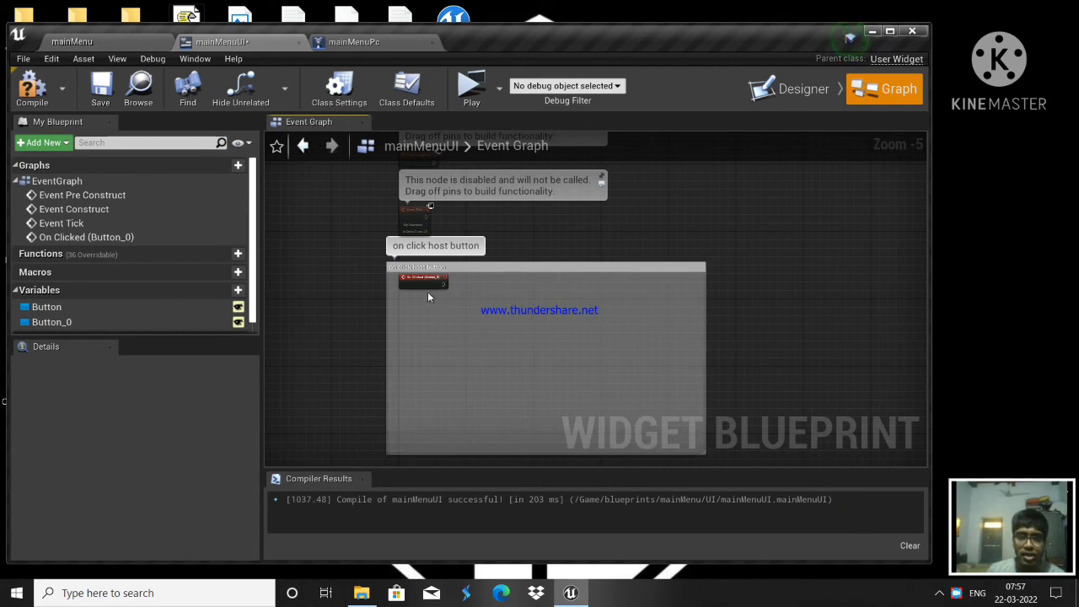
Connect a Print String node to the Host button's On Clicked event with the text "clicked host button"
drag(429, 287, 625, 297)
scroll(434, 329, up, 4)
text(pr)
key(Return)
click(644, 334)
text(clicked host button)
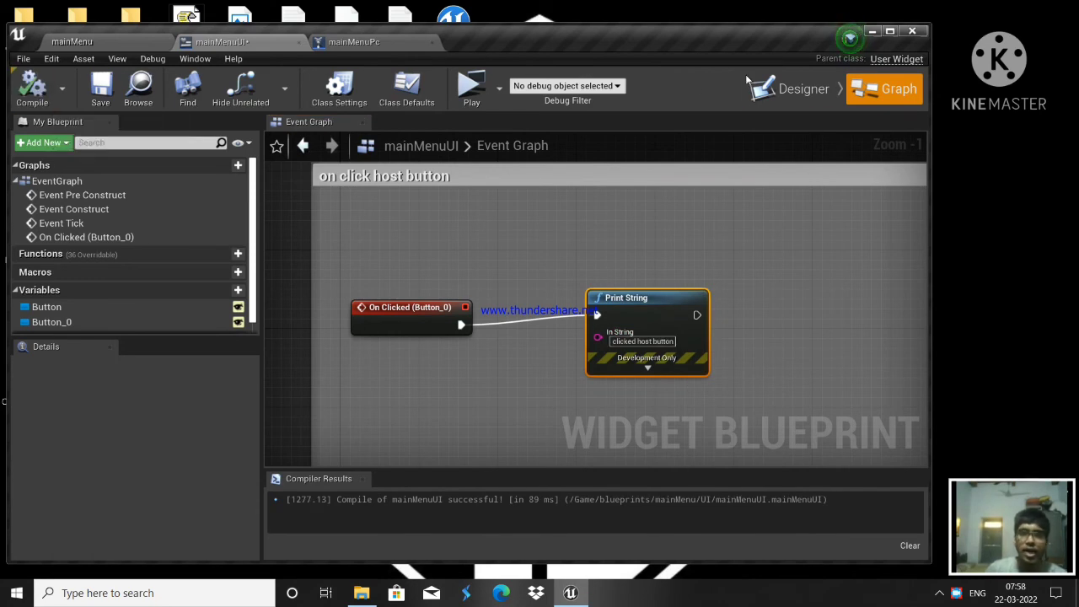
Add an On Clicked event for the JOin button from the widget designer
click(792, 88)
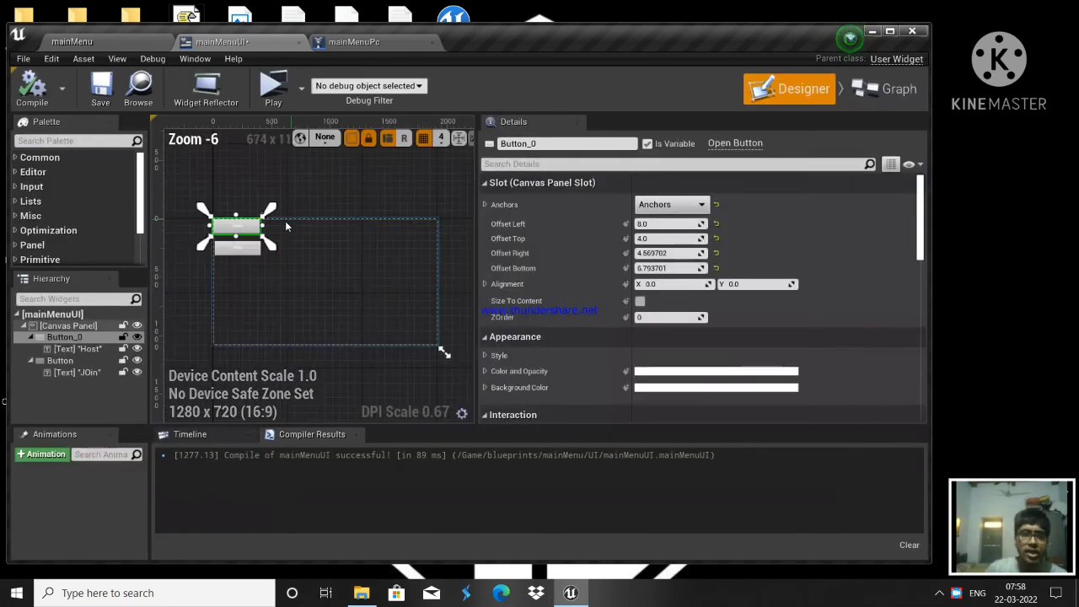
scroll(247, 227, up, 3)
click(224, 209)
scroll(697, 335, down, 10)
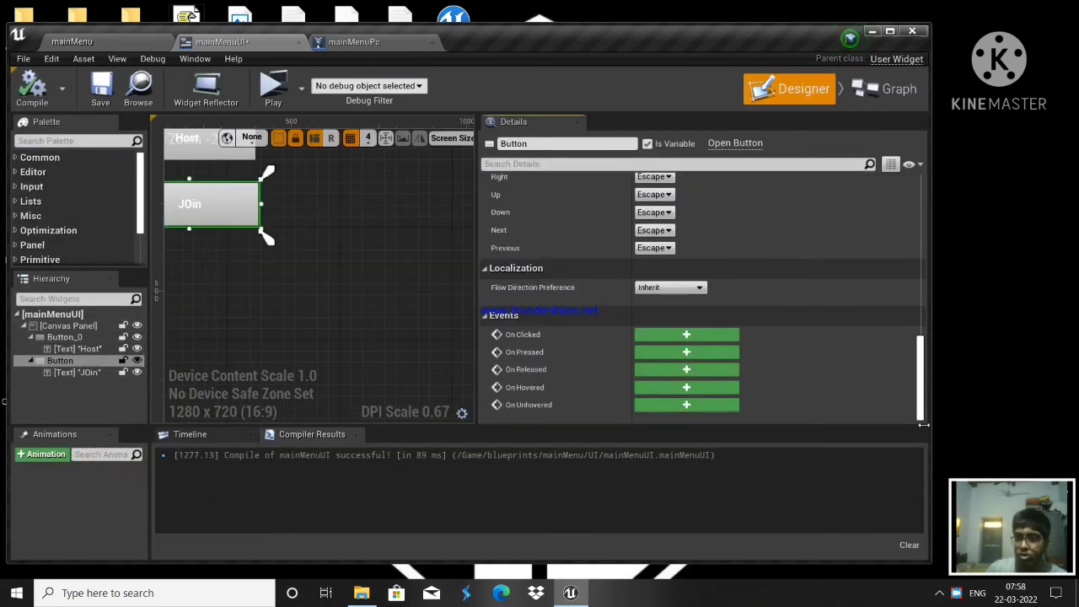
click(698, 334)
Move the Join button's event well away from the host comment, and shift the host comment and its Print String lower
right_drag(696, 309, 458, 316)
drag(408, 319, 812, 291)
drag(506, 241, 398, 388)
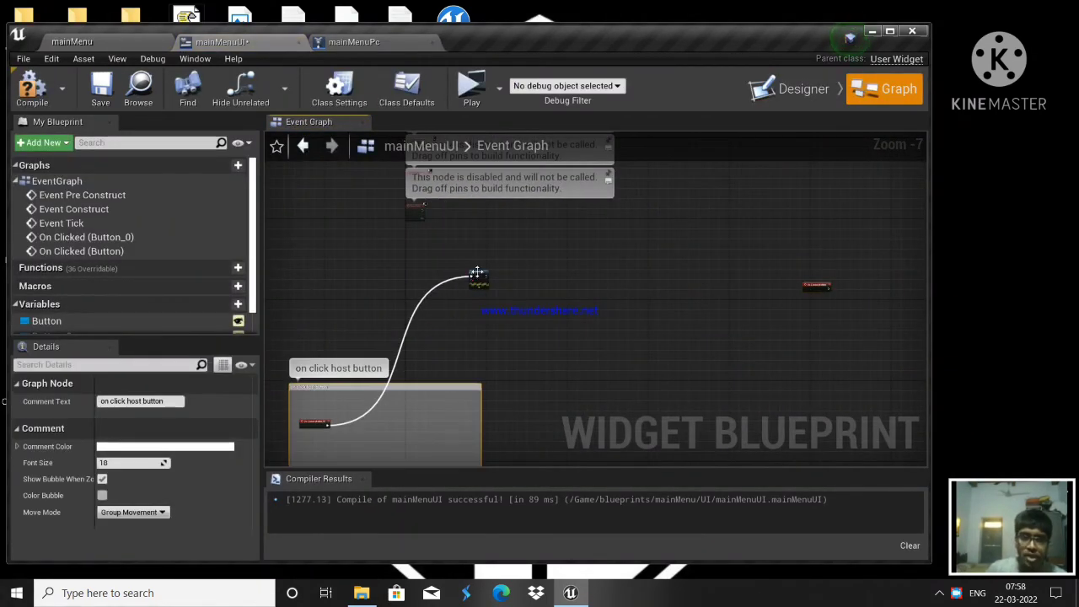
drag(477, 274, 376, 428)
Wrap the Join button's On Clicked event in a comment titled "on click join button" and enlarge the comment box
right_drag(707, 260, 490, 233)
drag(484, 233, 739, 360)
key(c)
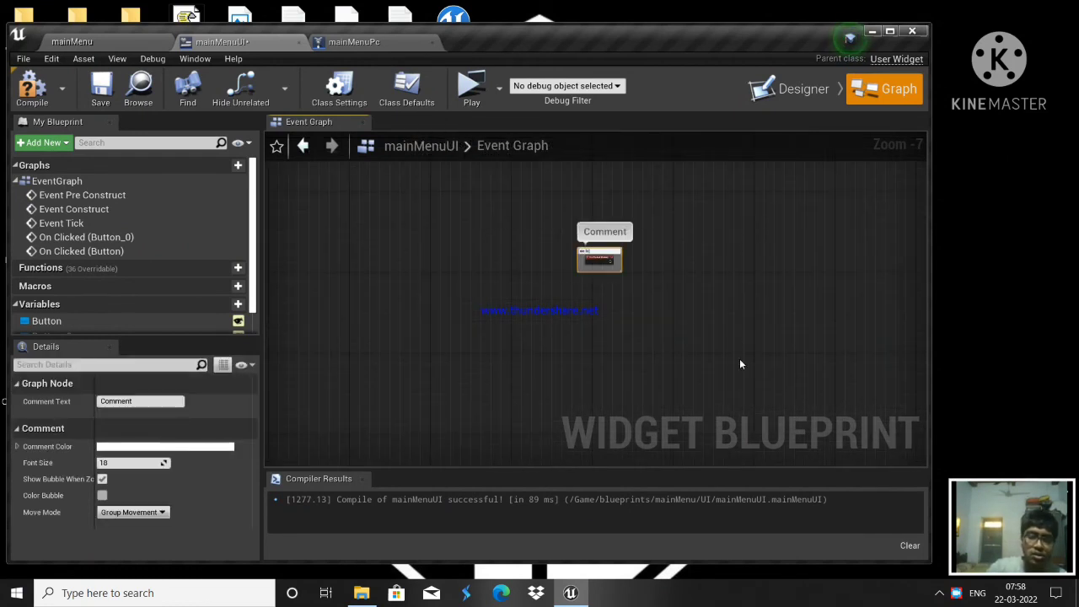
text(on lcik join button)
scroll(540, 211, up, 7)
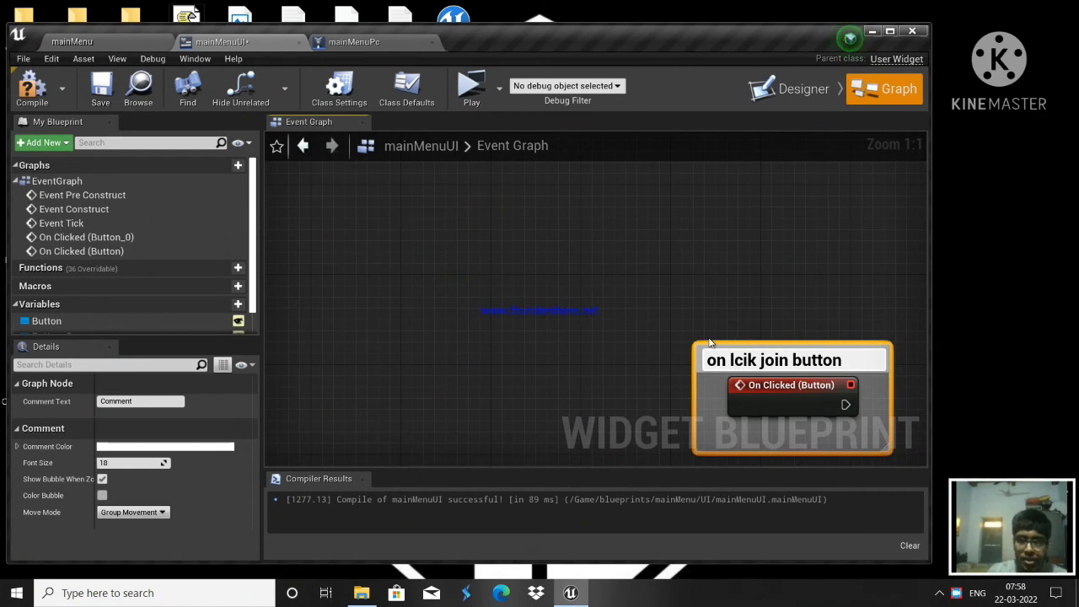
text(c)
click(707, 282)
right_drag(707, 282, 302, 204)
scroll(302, 203, down, 5)
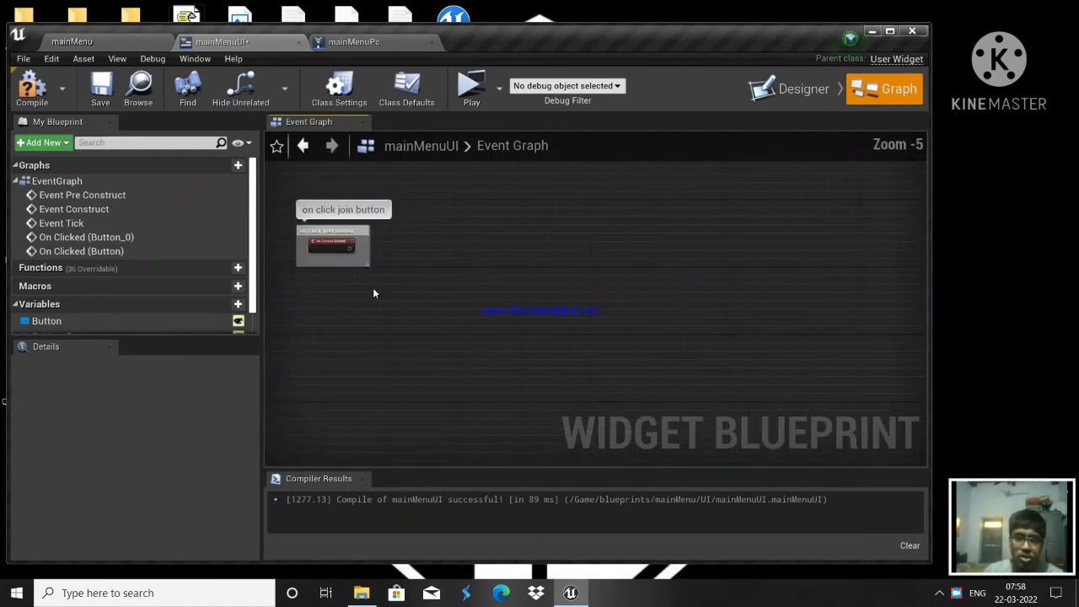
drag(367, 267, 608, 468)
Connect a Print String node to the Join button's On Clicked event with the text "on clicked join button"
drag(331, 244, 472, 283)
scroll(336, 301, up, 5)
text(print)
key(Return)
click(542, 331)
text(on cli)
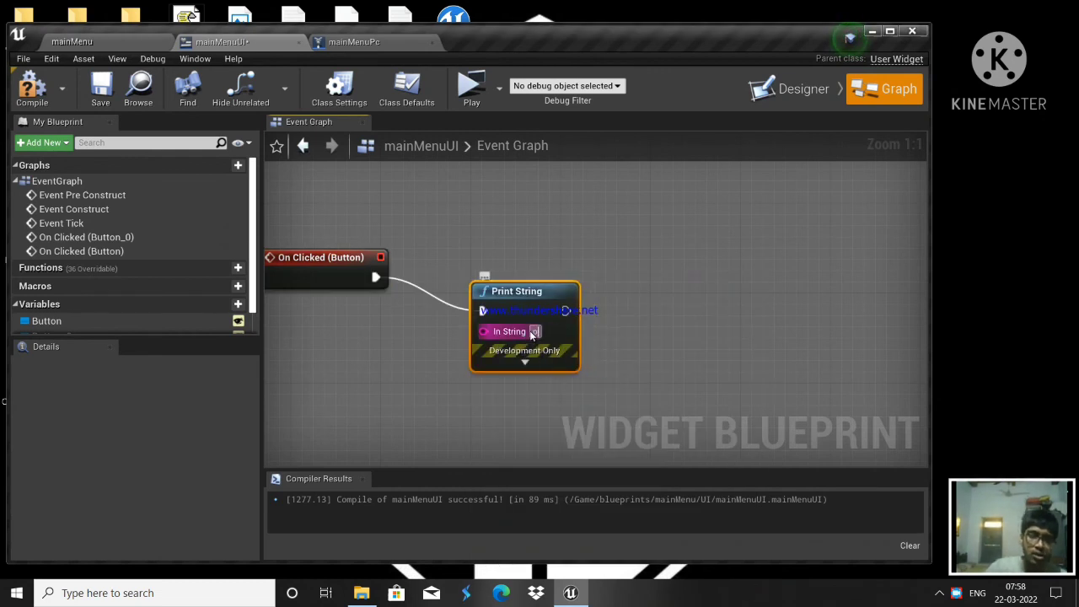
text(cked join but)
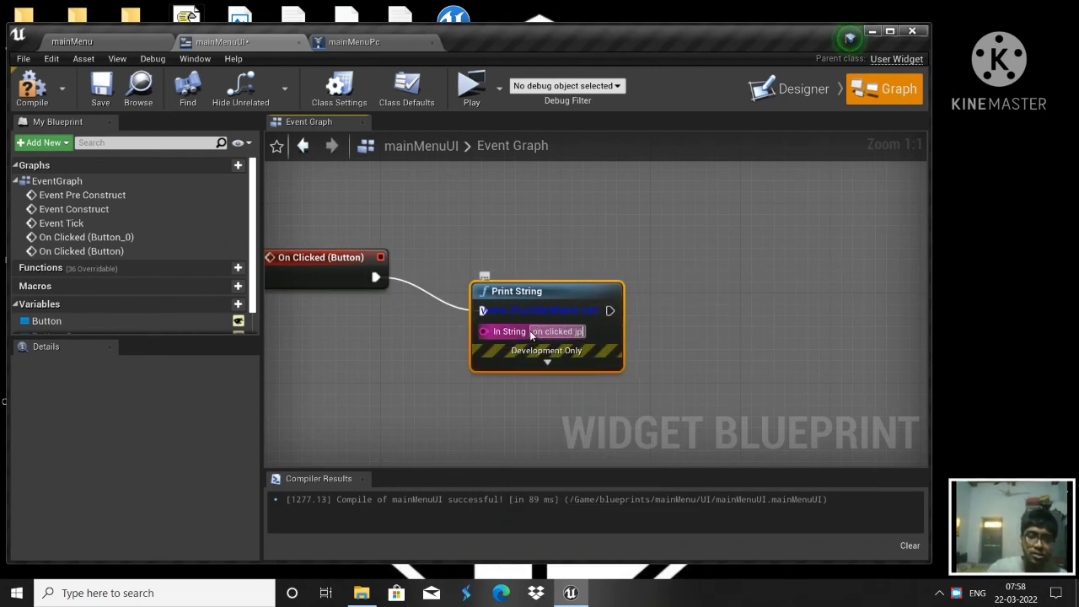
text(ton)
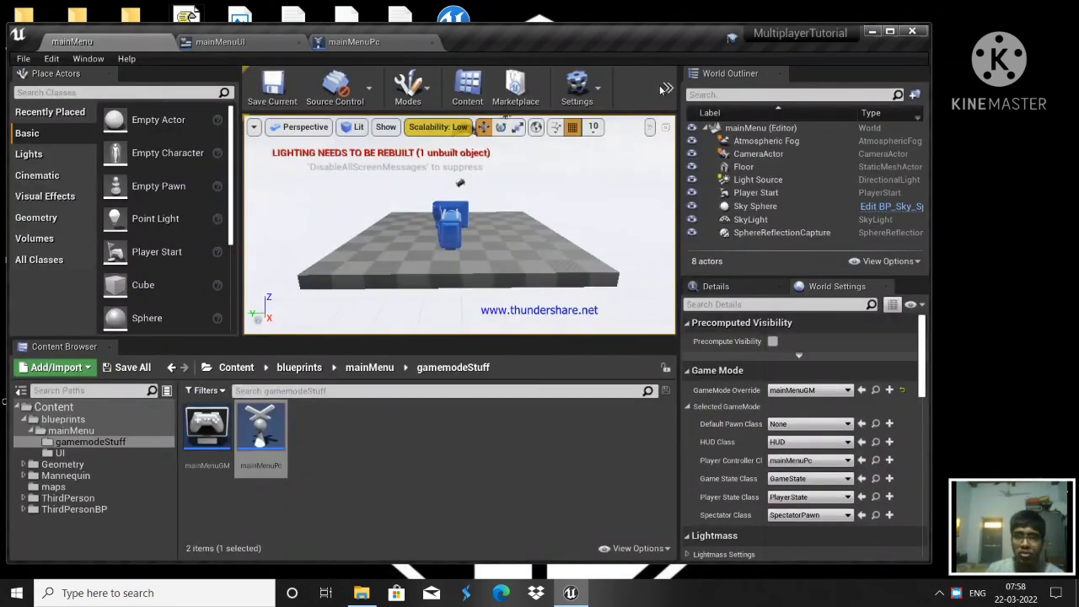
Play-test the mainMenu level, try the Host and JOin buttons in the preview, and end the session
click(662, 89)
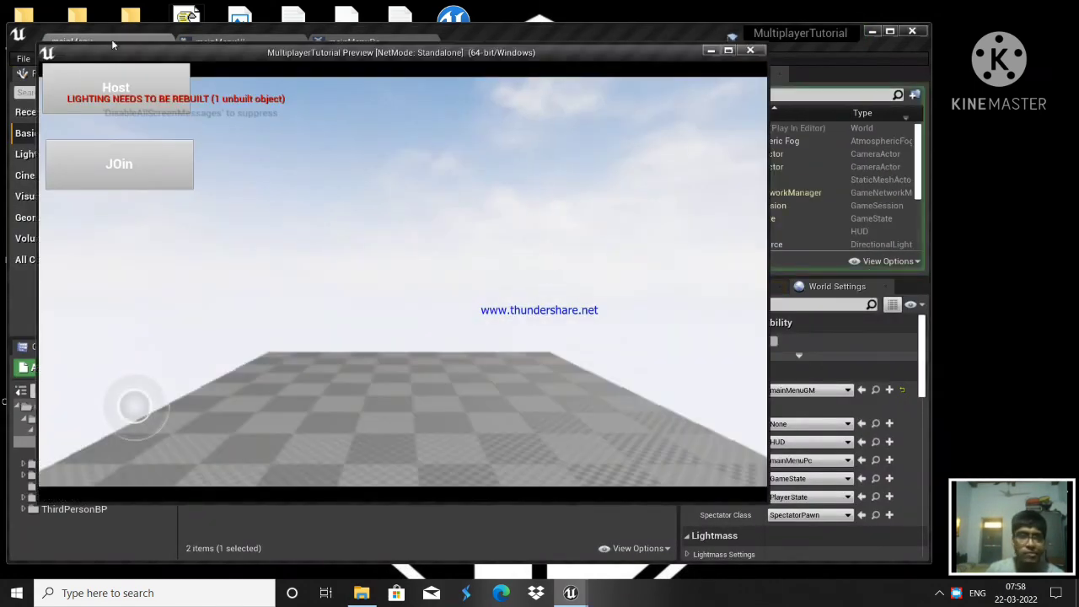
click(127, 91)
click(133, 94)
click(127, 167)
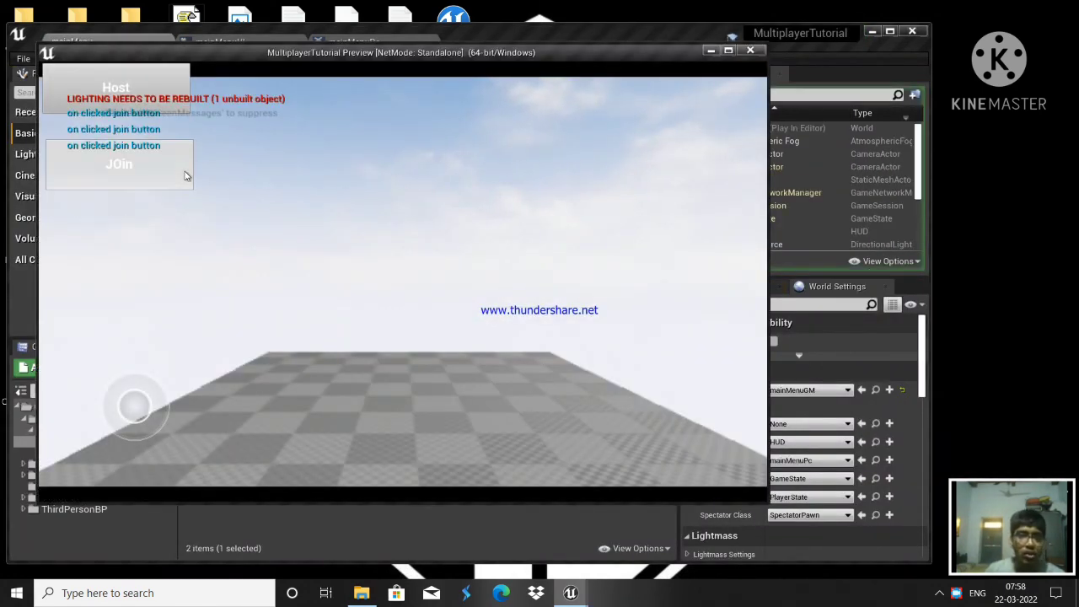
click(127, 167)
key(Escape)
In the mainMenuUI widget designer, move the JOin and Host buttons lower on the canvas, leaving a wider gap between them
click(241, 41)
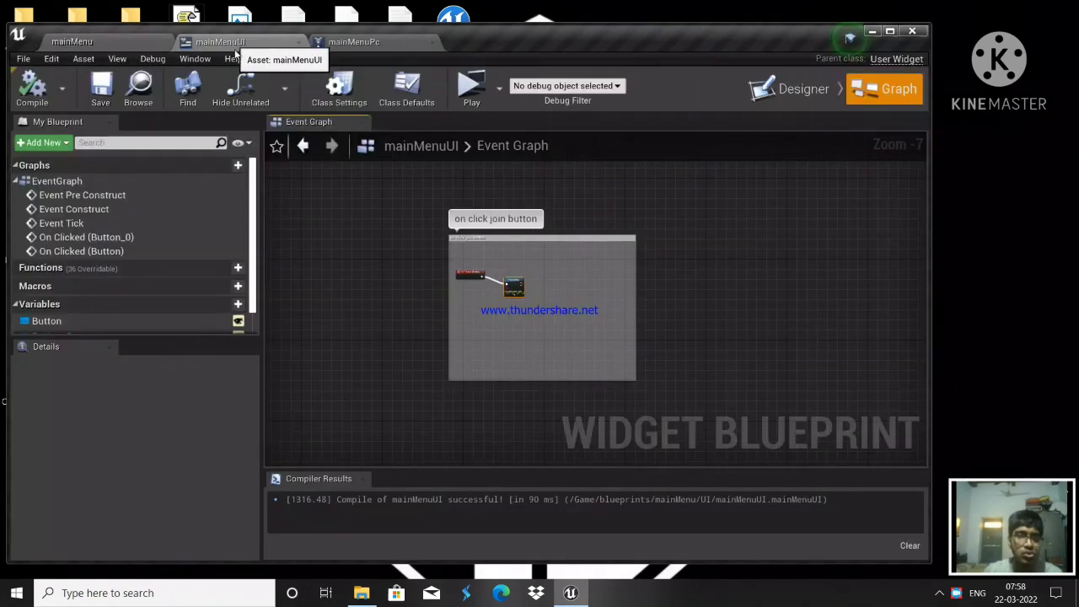
click(788, 89)
right_drag(562, 248, 583, 251)
scroll(394, 206, up, 1)
right_drag(404, 211, 169, 192)
scroll(304, 244, up, 3)
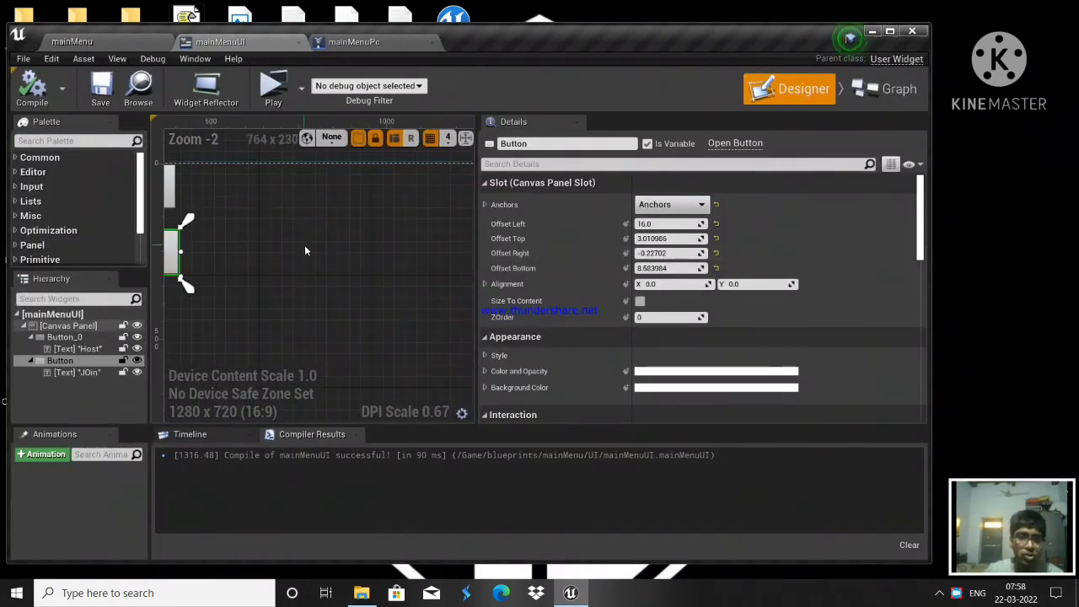
right_drag(305, 244, 541, 238)
drag(477, 242, 736, 245)
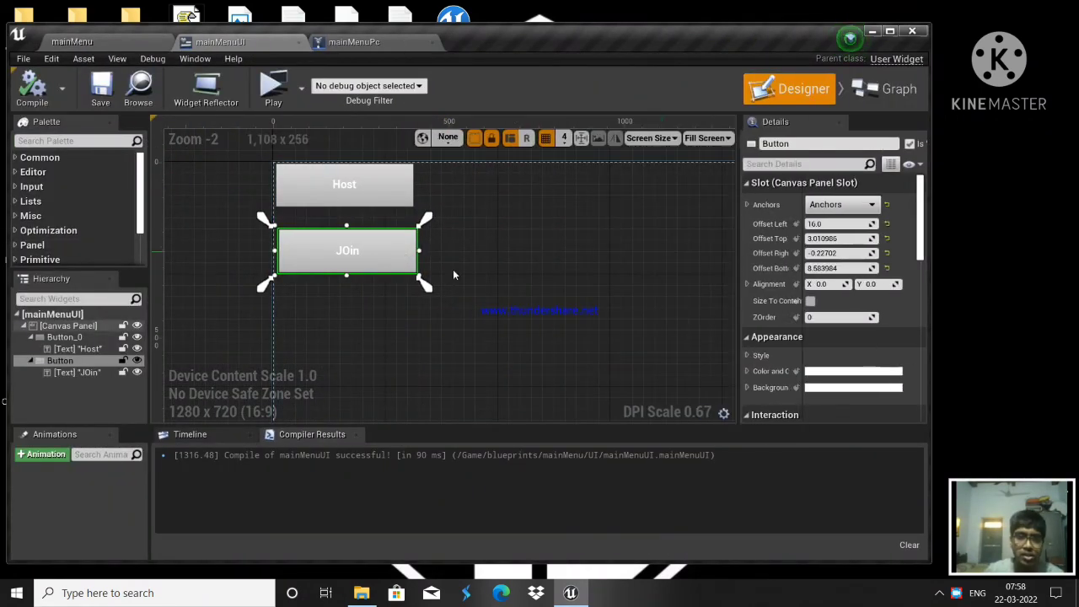
drag(383, 260, 384, 333)
drag(394, 208, 440, 256)
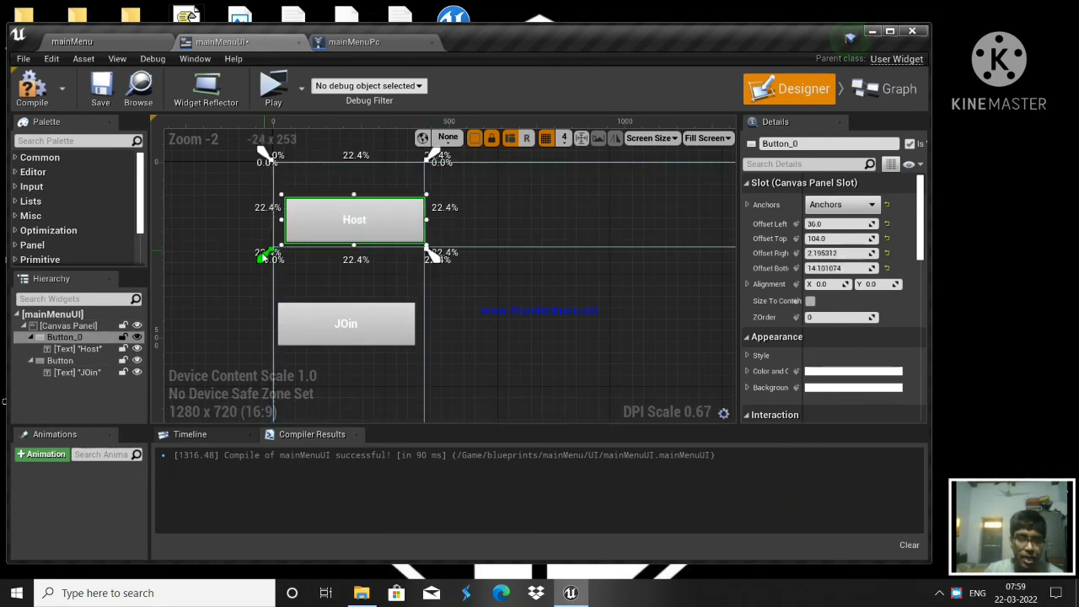
Fit the Host button's anchors to its corners, nudge the JOin button slightly toward alignment with Host, and fit its anchors likewise
drag(266, 258, 275, 258)
drag(277, 162, 281, 188)
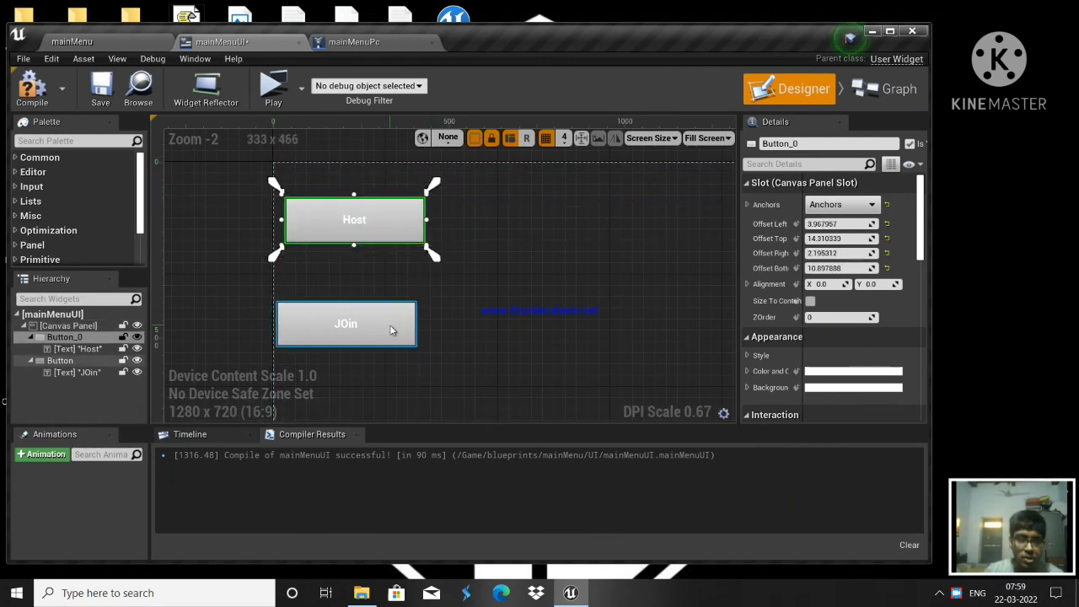
drag(393, 329, 399, 325)
drag(431, 289, 436, 359)
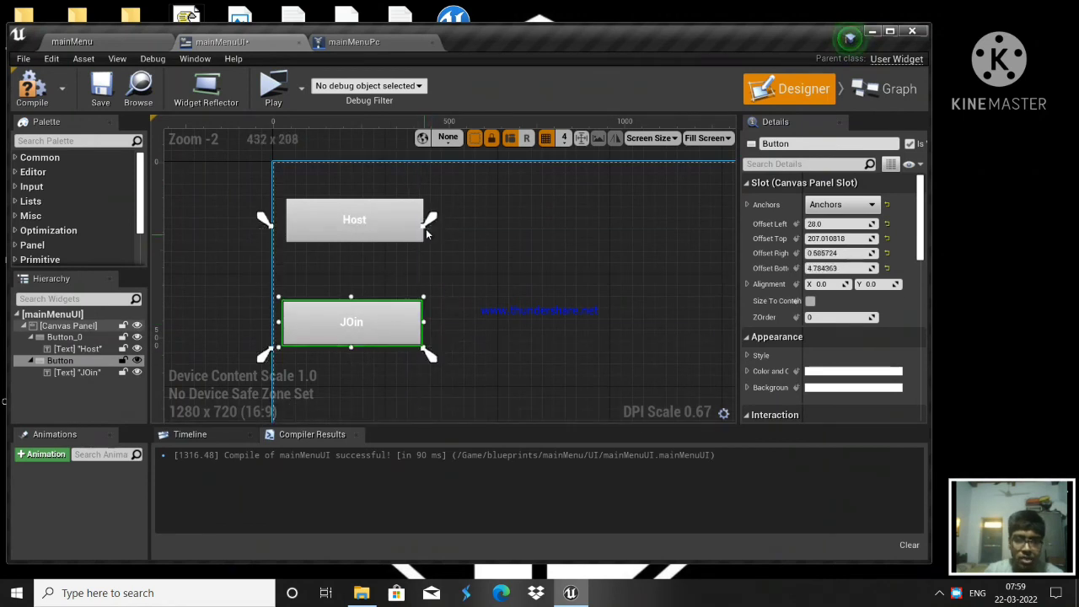
drag(428, 223, 431, 292)
drag(255, 353, 276, 354)
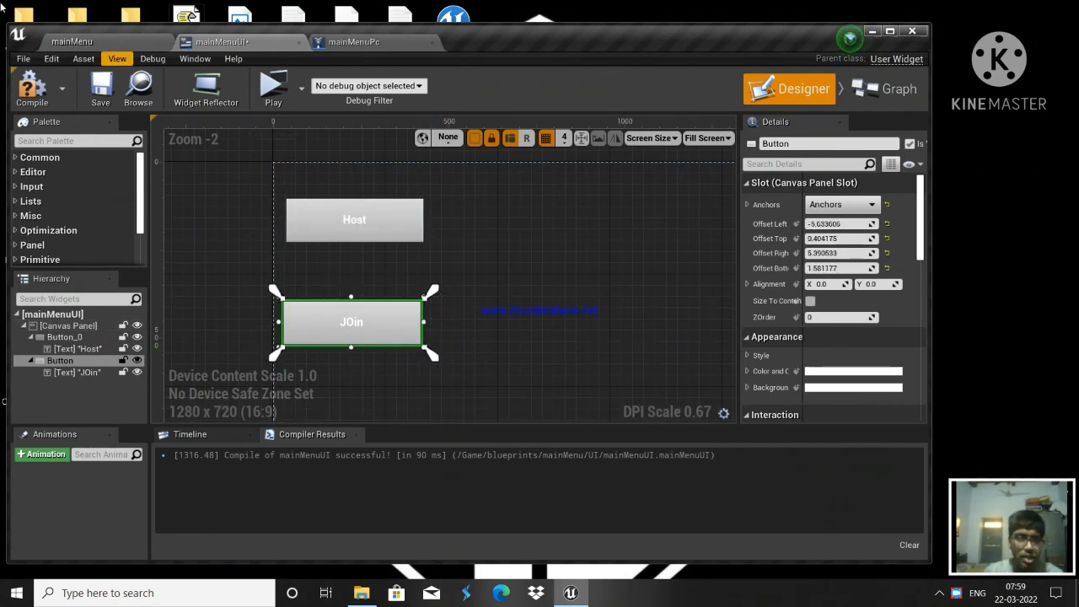
Play-test the rearranged menu, try both the Host and JOin buttons, and end the preview
click(273, 85)
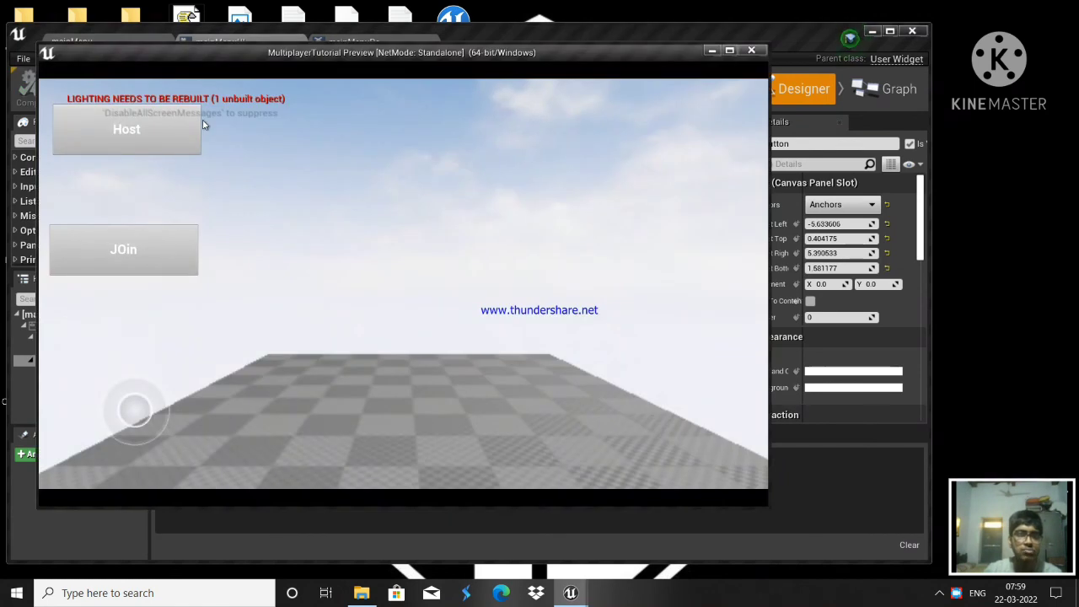
double_click(177, 129)
double_click(156, 257)
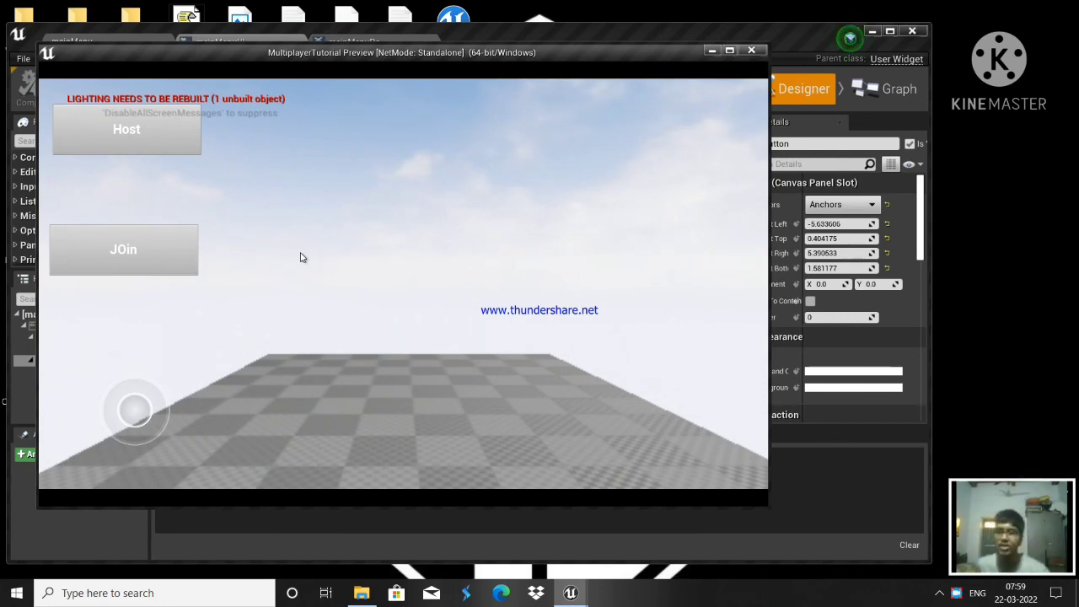
key(Escape)
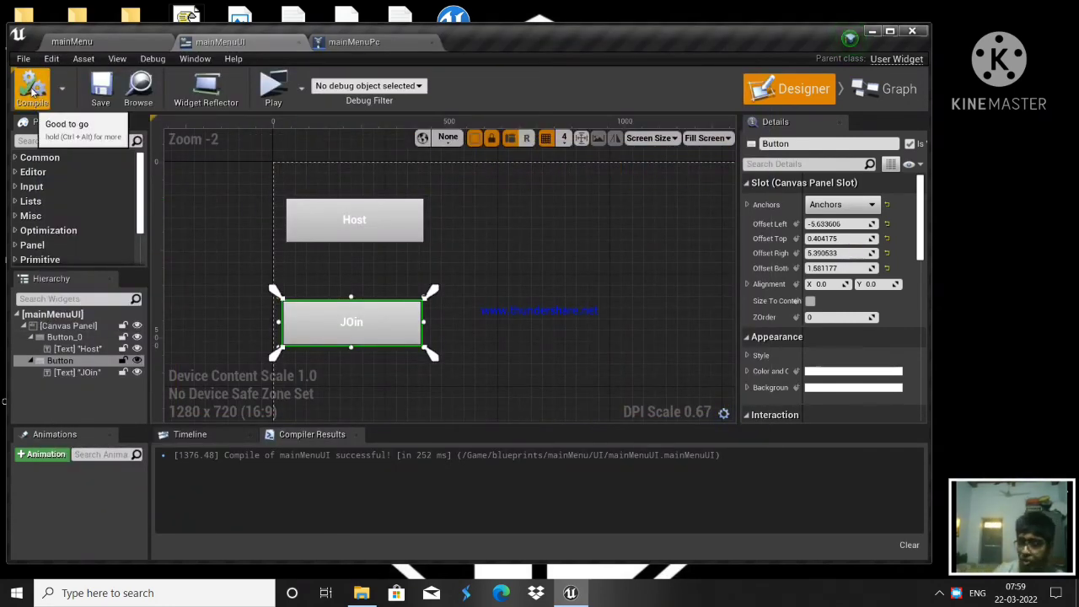